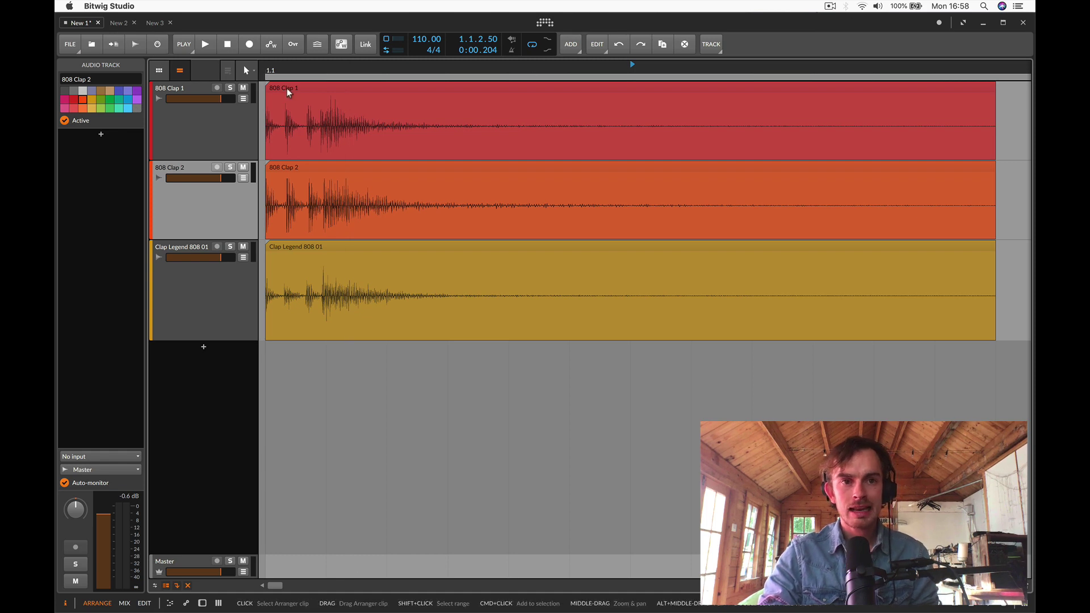
# Audition the 808 Clap 1, 808 Clap 2 and Clap Legend 808 01 tracks in solo, inspect their waveforms, and clear the solo.
pyautogui.click(230, 89)
pyautogui.press('space')
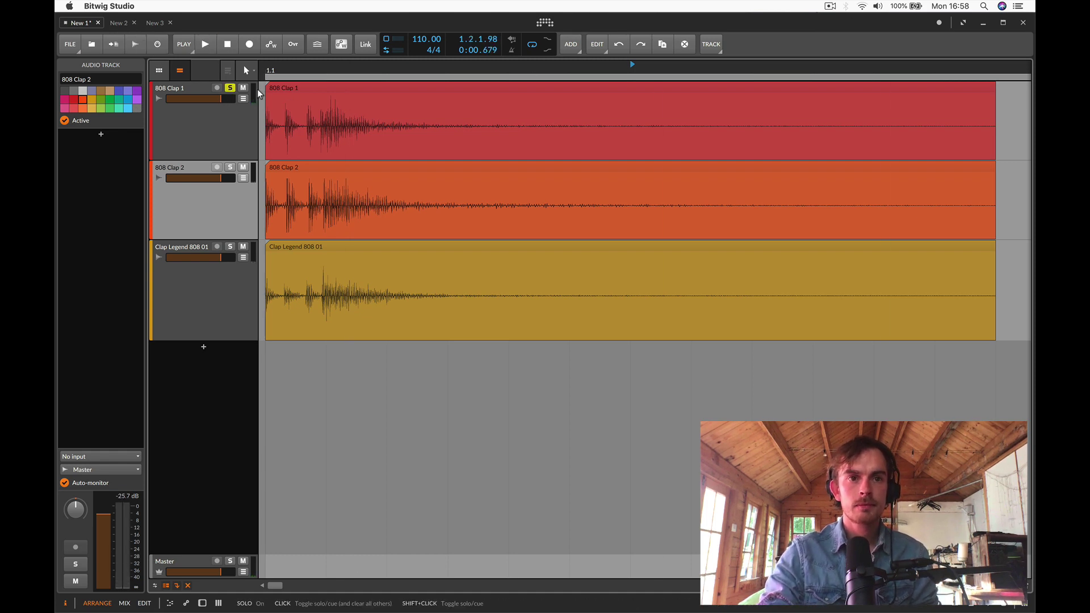
pyautogui.click(302, 89)
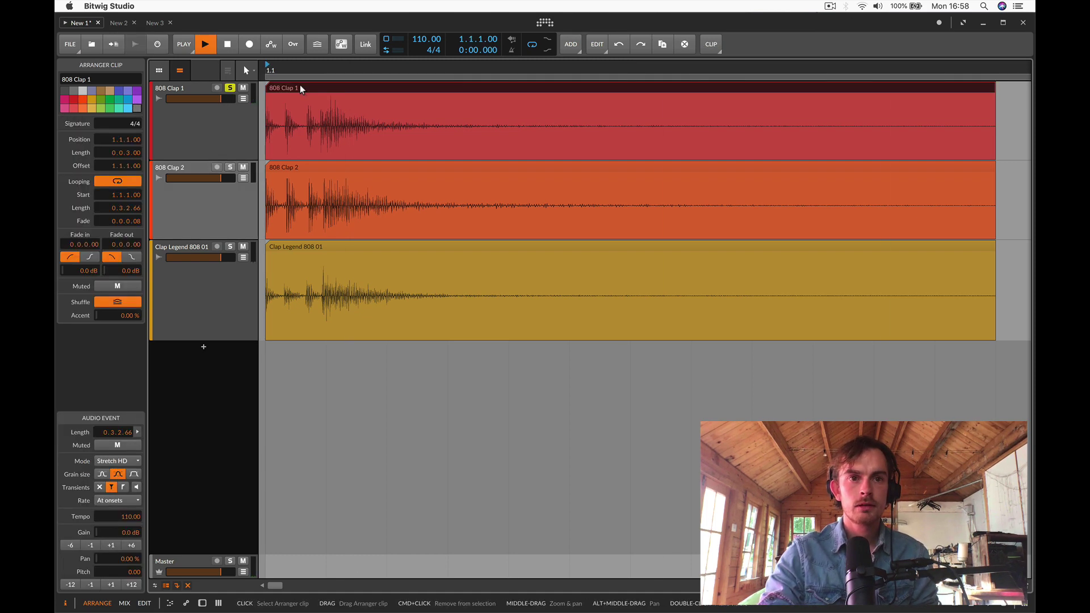
pyautogui.click(230, 169)
pyautogui.click(230, 247)
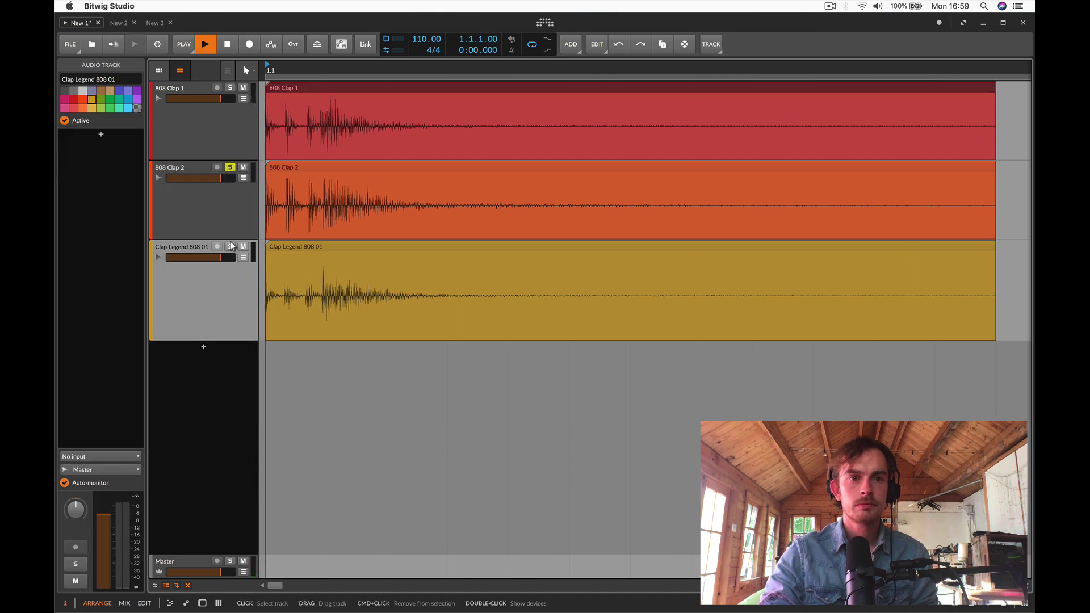
pyautogui.press('space')
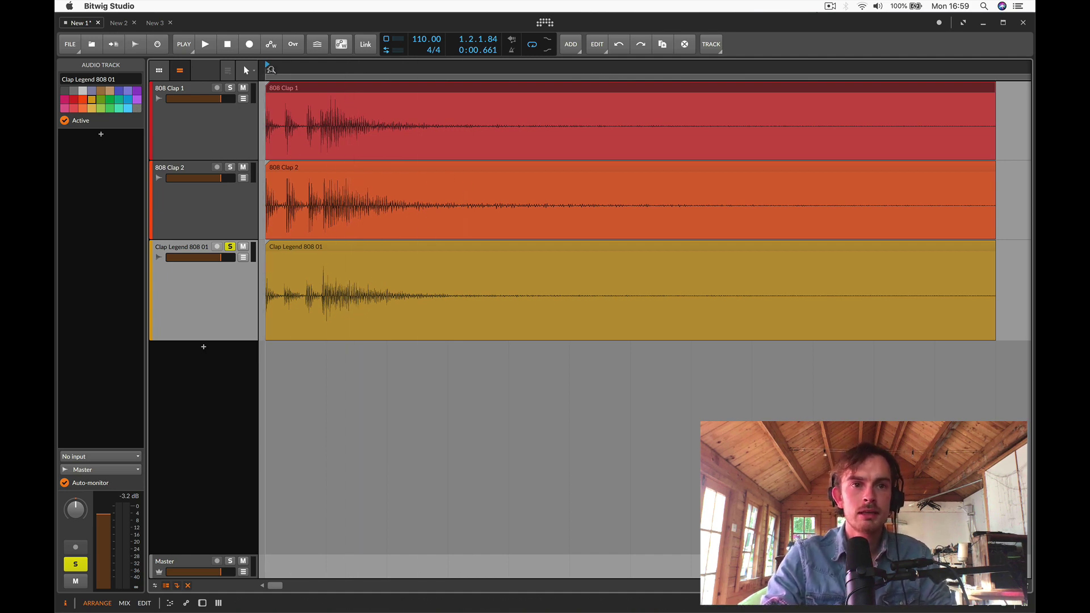
pyautogui.scroll(5, 270, 69)
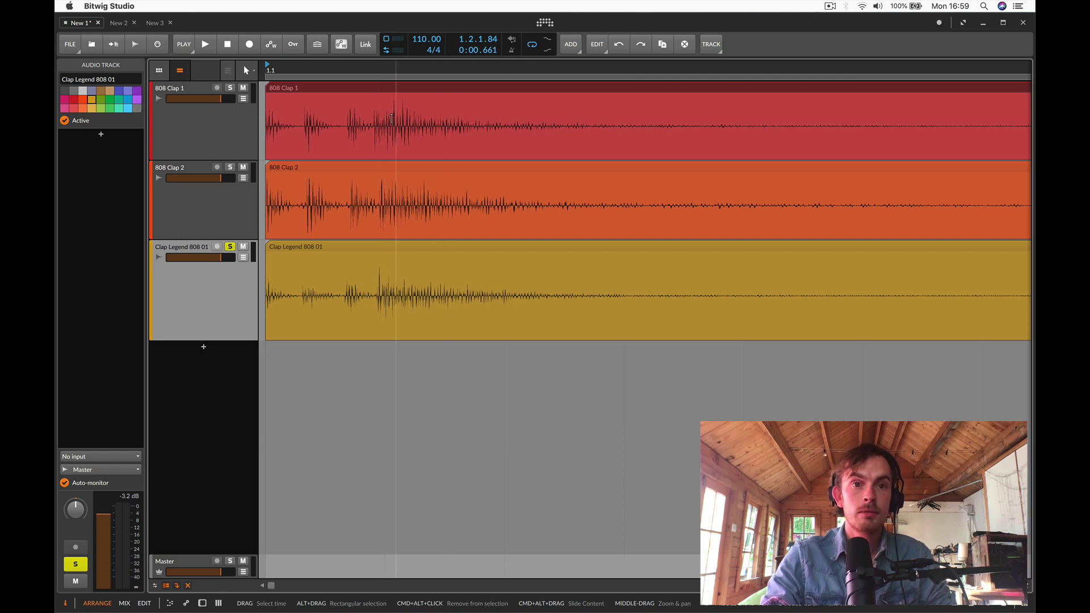
pyautogui.moveTo(431, 68); pyautogui.dragTo(431, 28)
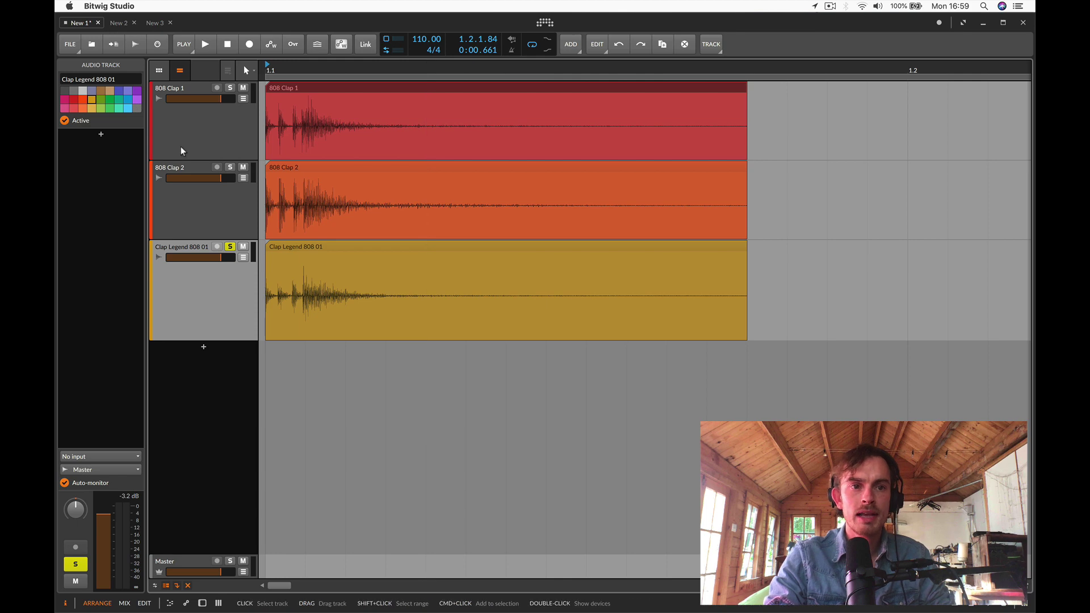
pyautogui.click(233, 250)
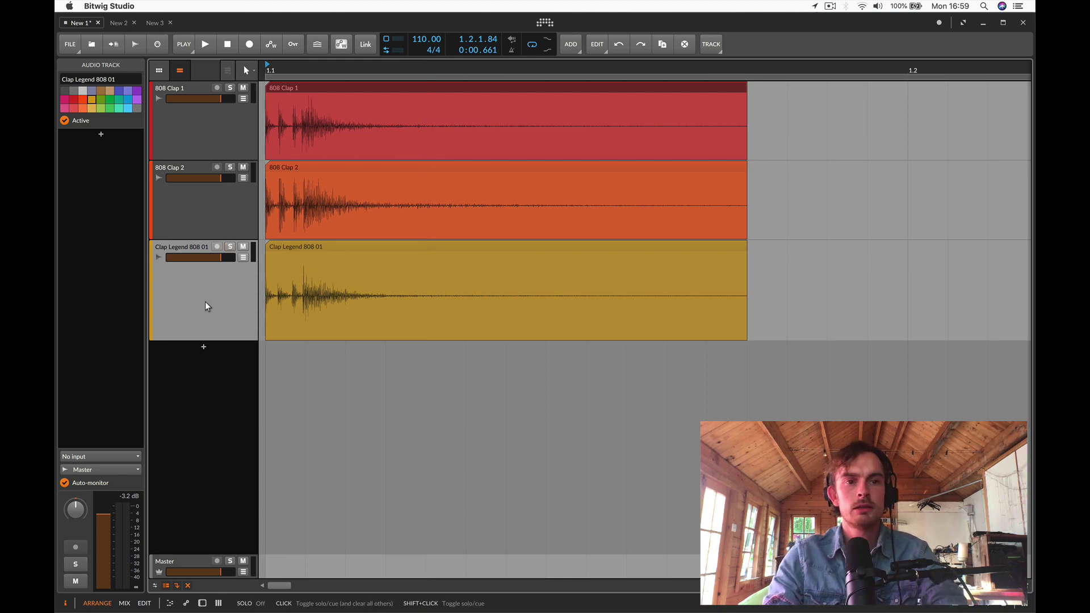
# Mute the 808 Clap 1, 808 Clap 2 and Clap Legend 808 01 tracks.
pyautogui.click(243, 167)
pyautogui.click(243, 87)
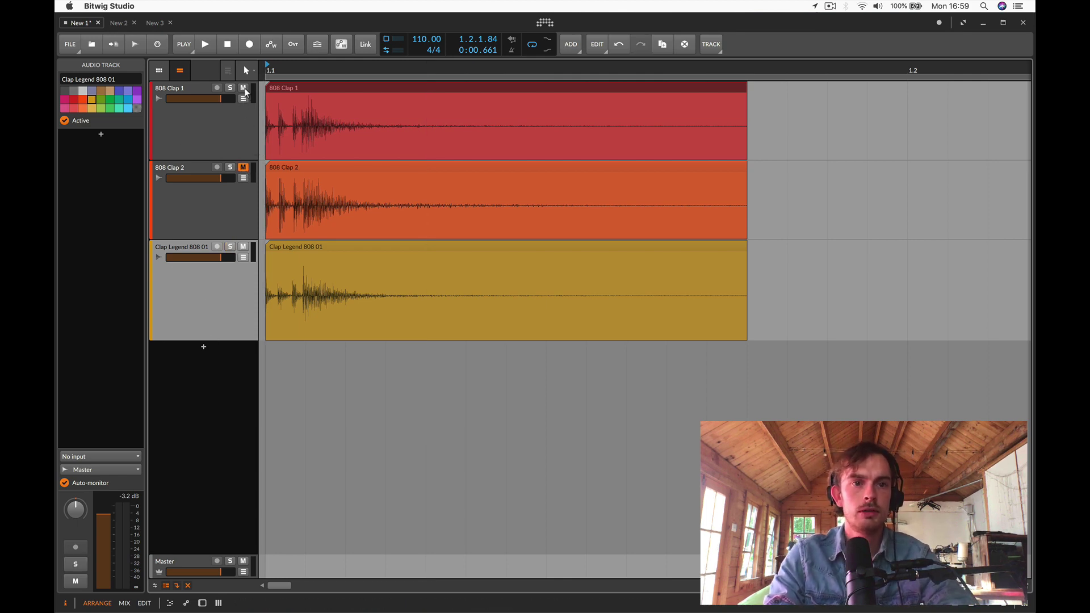
pyautogui.click(243, 246)
# Add a new instrument track below the clap tracks with a Poly Grid device on it.
pyautogui.click(205, 355)
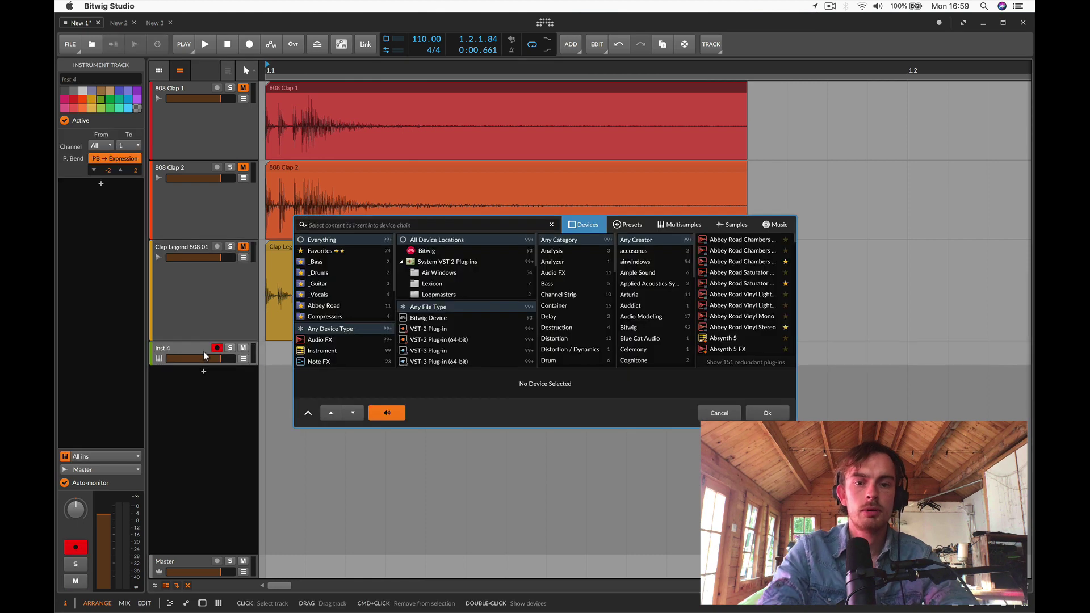
pyautogui.write('poly')
pyautogui.press('Return')
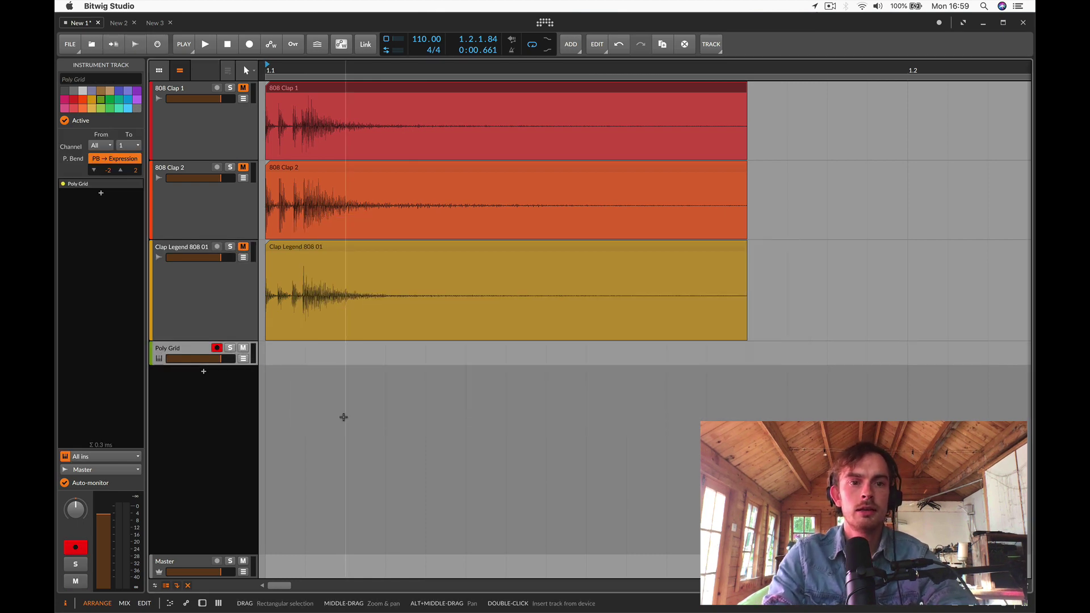
# Open the Poly Grid's patch for editing and delete its Sine oscillator module.
pyautogui.doubleClick(176, 347)
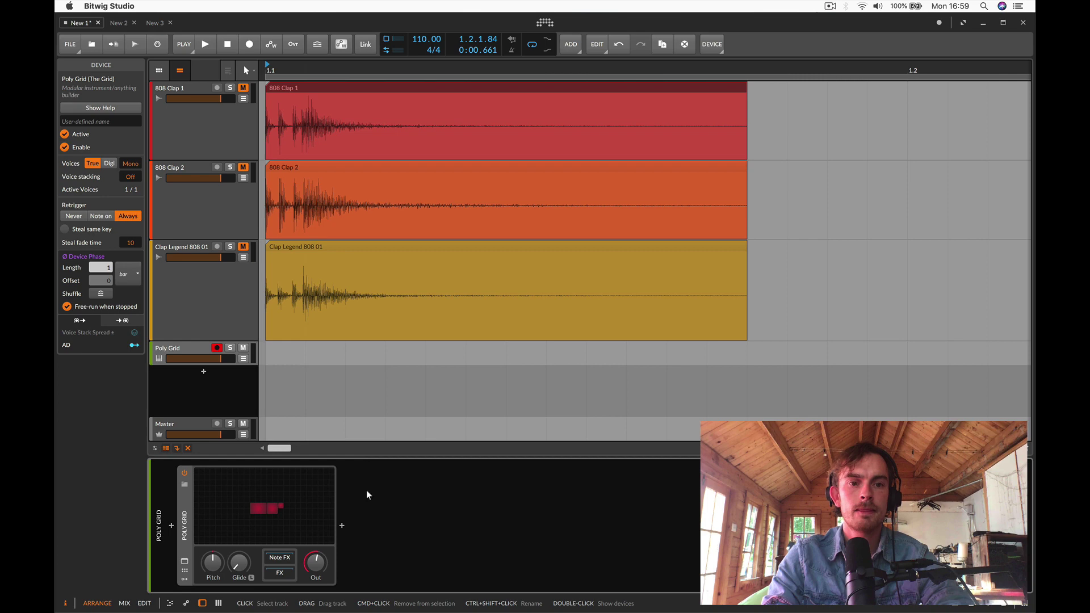
pyautogui.click(325, 488)
pyautogui.moveTo(602, 229); pyautogui.dragTo(522, 289)
pyautogui.click(537, 278)
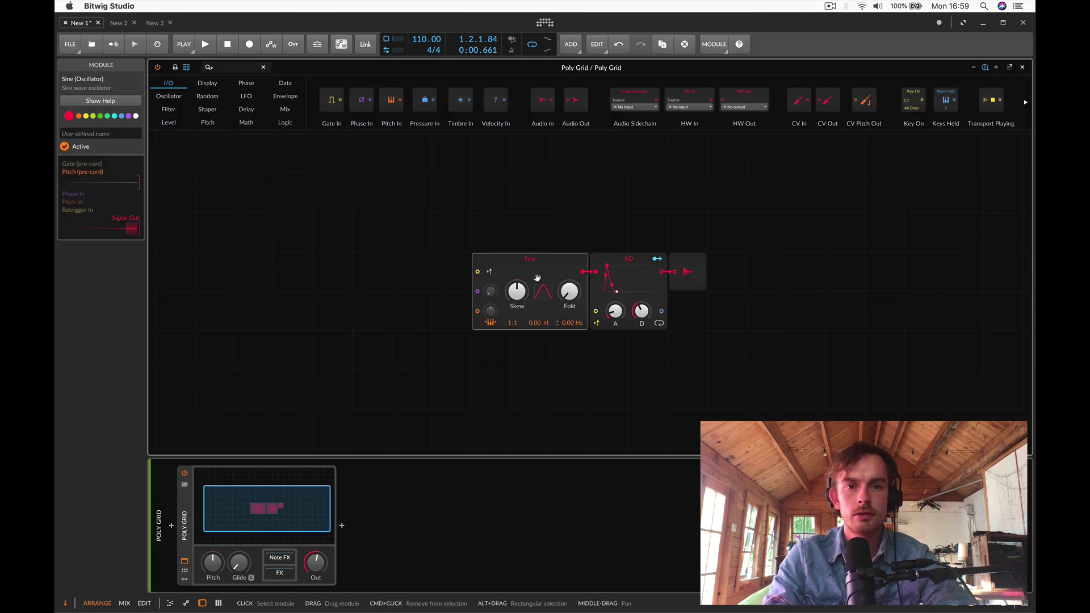
pyautogui.press('Delete')
# Add a Noise module ahead of the AD envelope and connect its output to the AD's signal input.
pyautogui.click(217, 66)
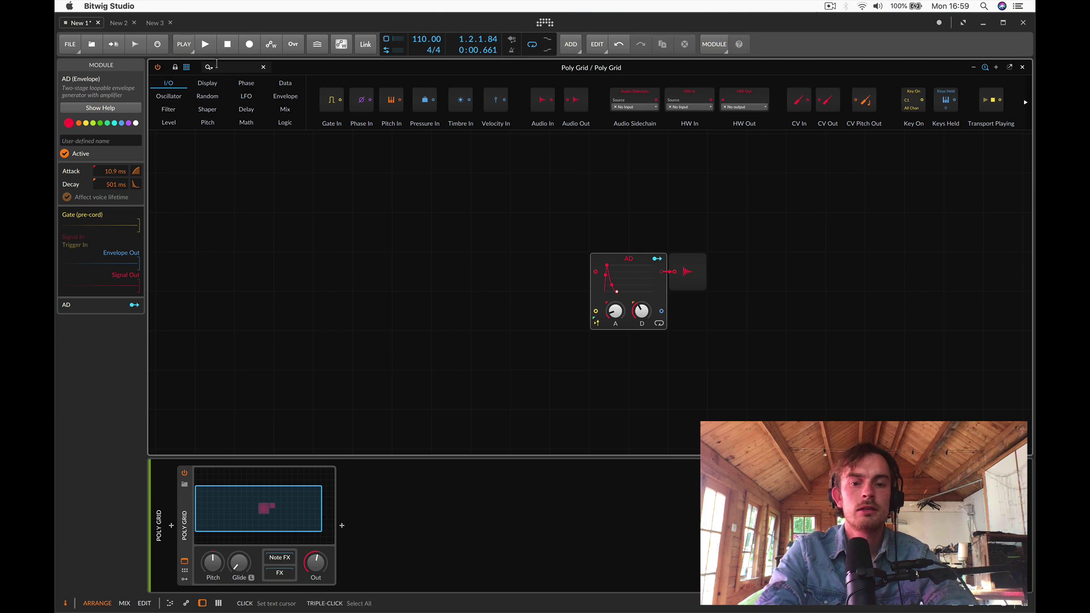
pyautogui.write('noi')
pyautogui.moveTo(170, 91); pyautogui.dragTo(461, 276)
pyautogui.moveTo(588, 272); pyautogui.dragTo(595, 272)
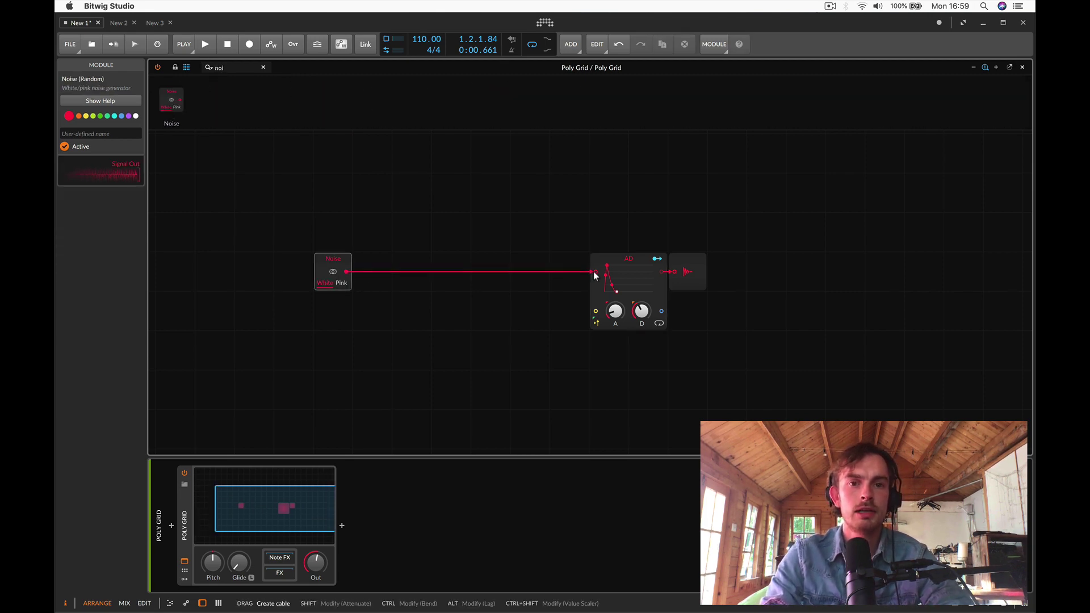
# Space out the patch by moving the Audio Out module away and placing the AD envelope midway between it and Noise.
pyautogui.moveTo(702, 277); pyautogui.dragTo(817, 275)
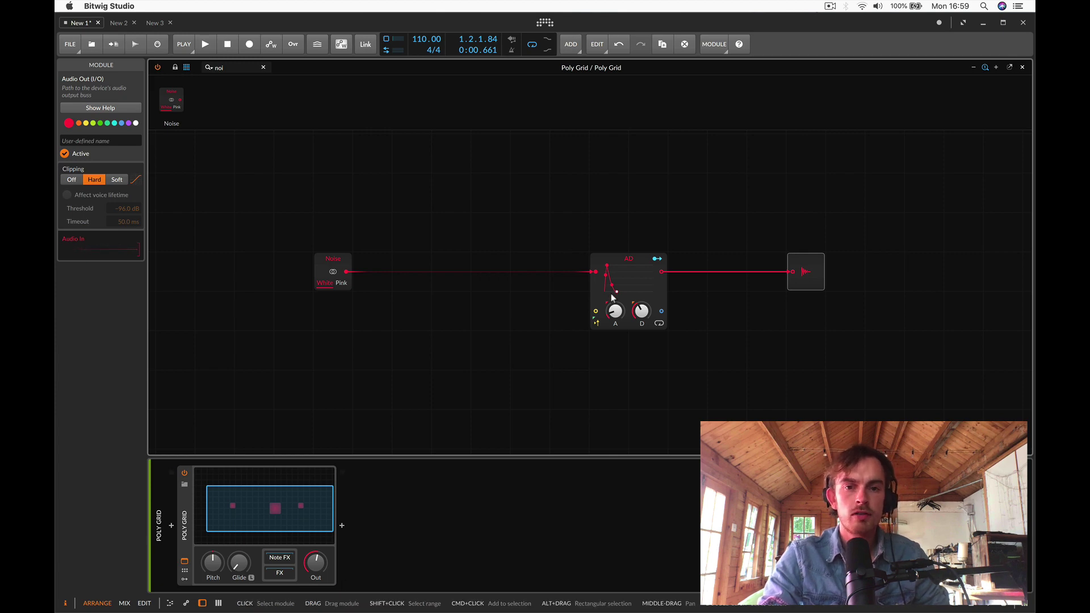
pyautogui.click(656, 309)
pyautogui.moveTo(593, 275); pyautogui.dragTo(572, 278)
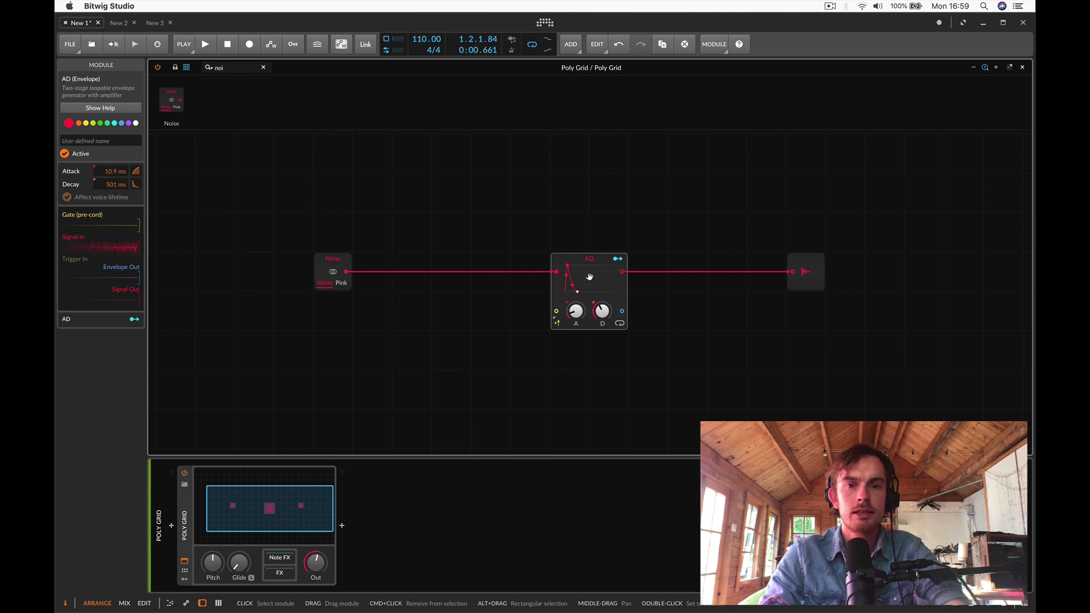
# Set the AD envelope's attack to 0 ms and its decay to about 81.7 ms.
pyautogui.moveTo(576, 312); pyautogui.dragTo(576, 317)
pyautogui.moveTo(601, 314); pyautogui.dragTo(602, 332)
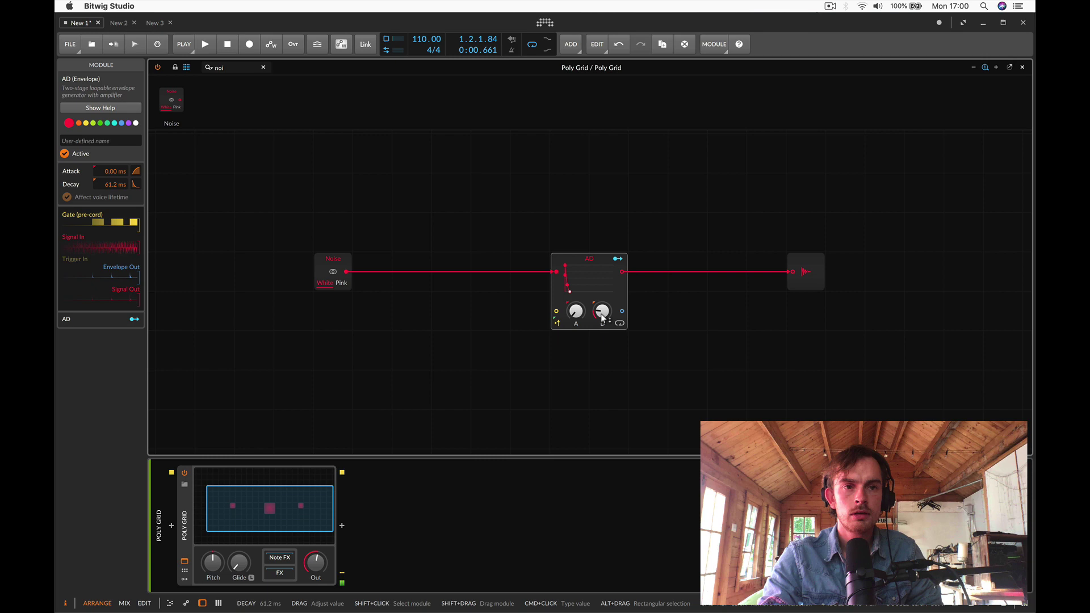
pyautogui.moveTo(602, 318); pyautogui.dragTo(603, 321)
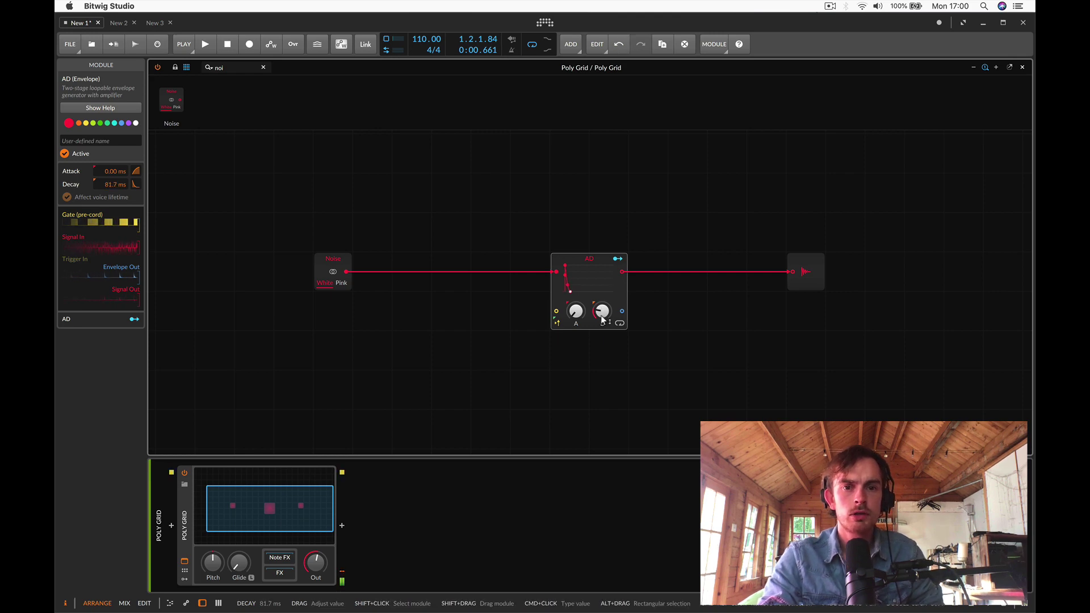
# Move the AD envelope above the Noise and Audio Out modules, and check the clap waveforms in the arranger before reopening the patch.
pyautogui.moveTo(582, 255); pyautogui.dragTo(546, 162)
pyautogui.press('Escape')
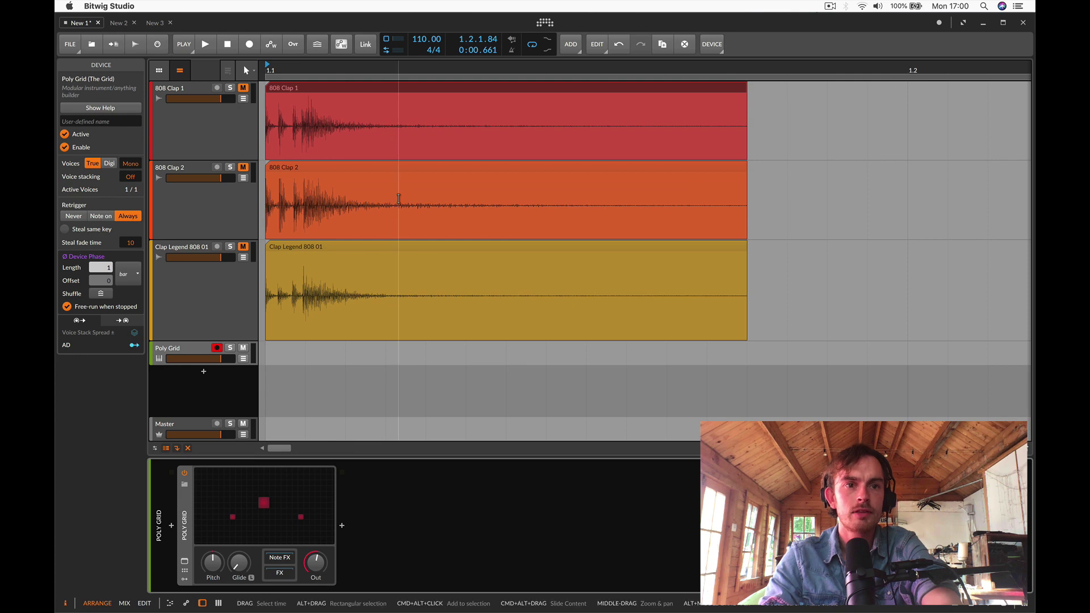
pyautogui.click(253, 513)
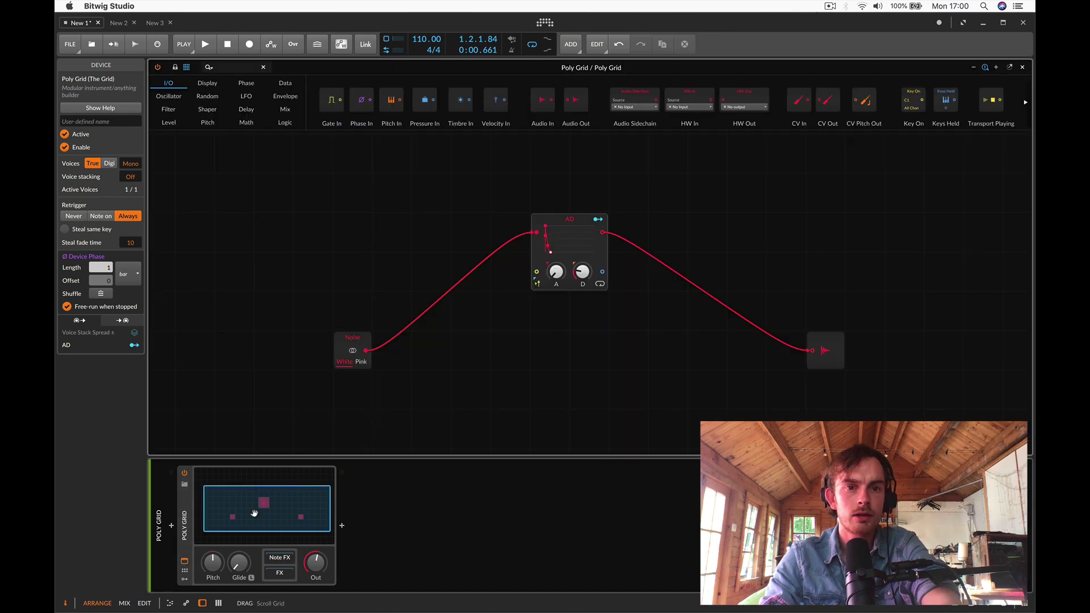
# Duplicate the AD envelope four times to form a vertical column of five envelopes.
pyautogui.click(576, 231)
pyautogui.press('super+d')
pyautogui.press('super+d')
pyautogui.press('super+d')
pyautogui.scroll(-3, 576, 230)
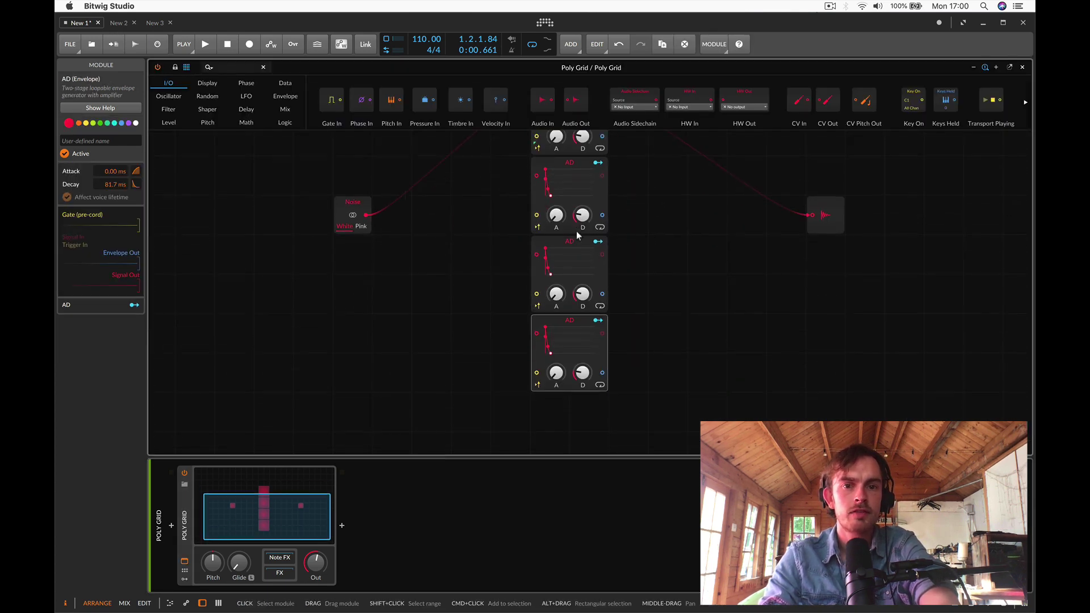
pyautogui.press('super+d')
pyautogui.scroll(4, 576, 230)
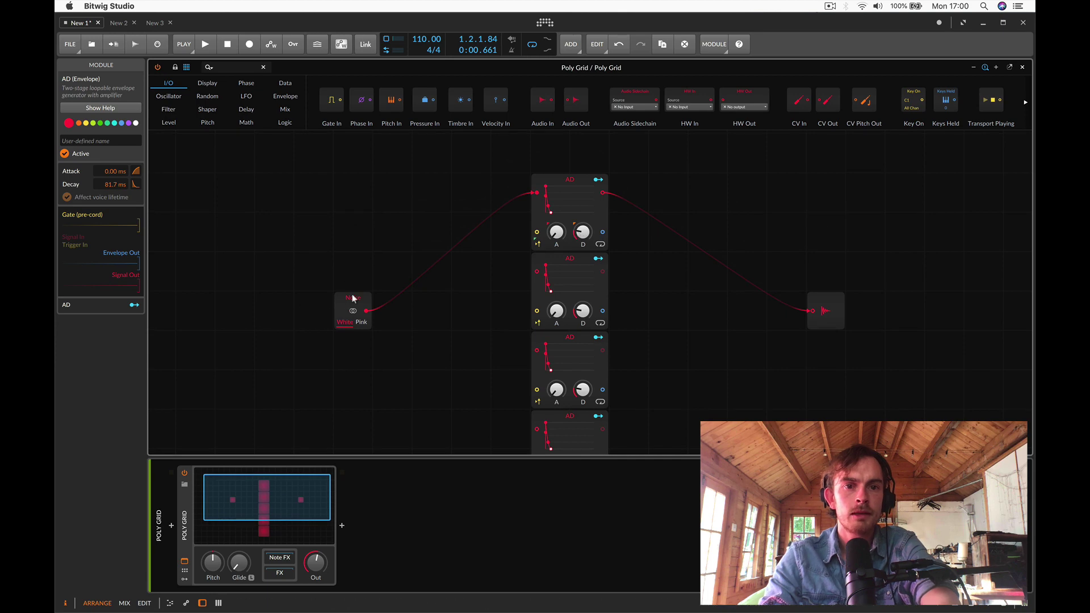
# Move the Noise module farther from the envelopes and connect its output to the signal inputs of the four duplicated AD envelopes.
pyautogui.moveTo(352, 301); pyautogui.dragTo(537, 271)
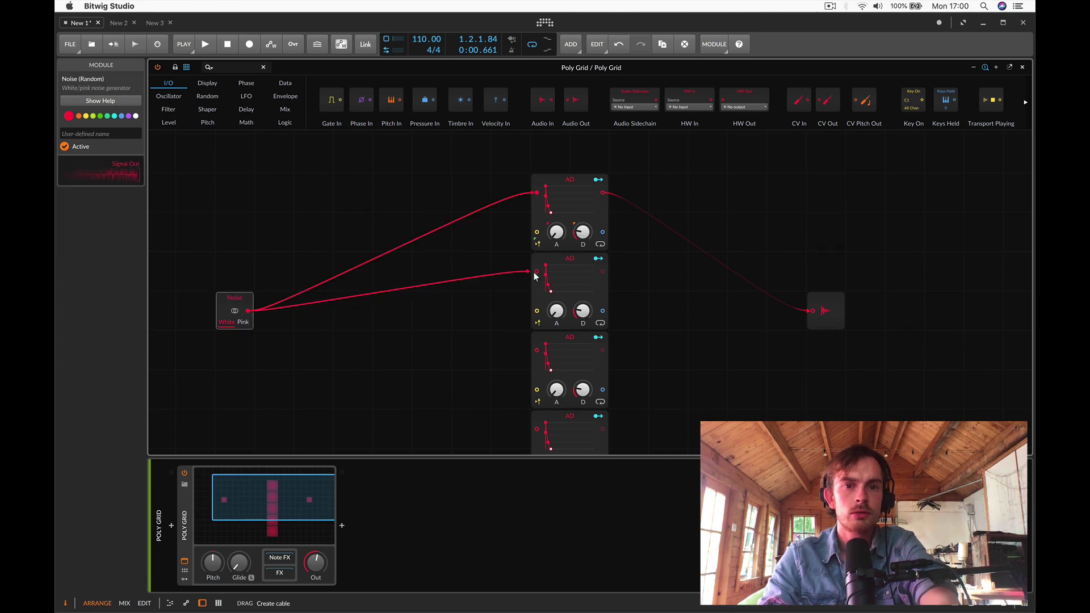
pyautogui.moveTo(248, 311); pyautogui.dragTo(536, 351)
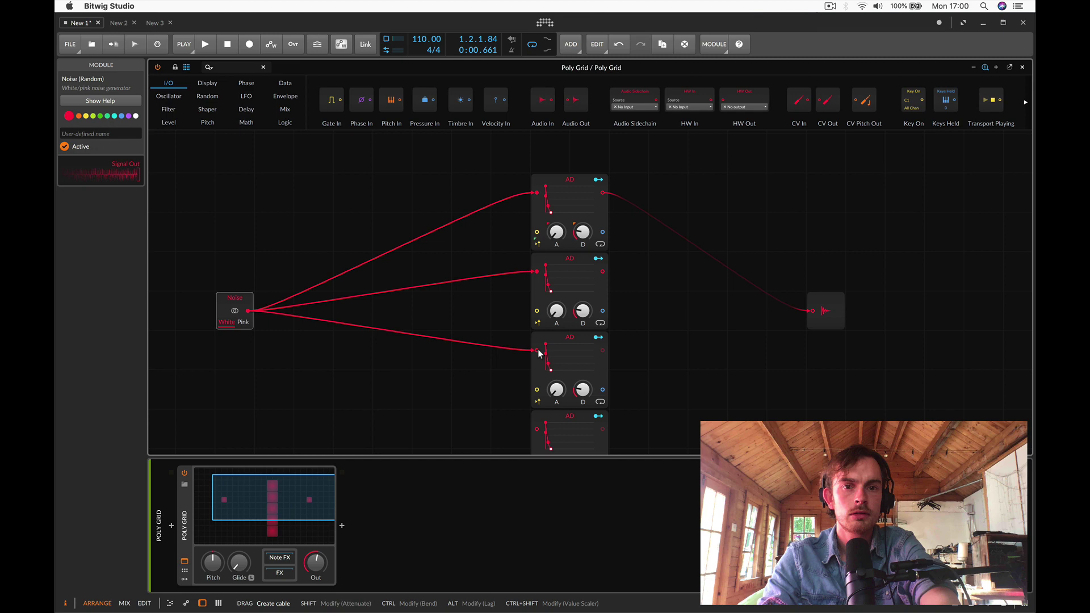
pyautogui.moveTo(248, 310); pyautogui.dragTo(542, 433)
pyautogui.scroll(-3, 542, 432)
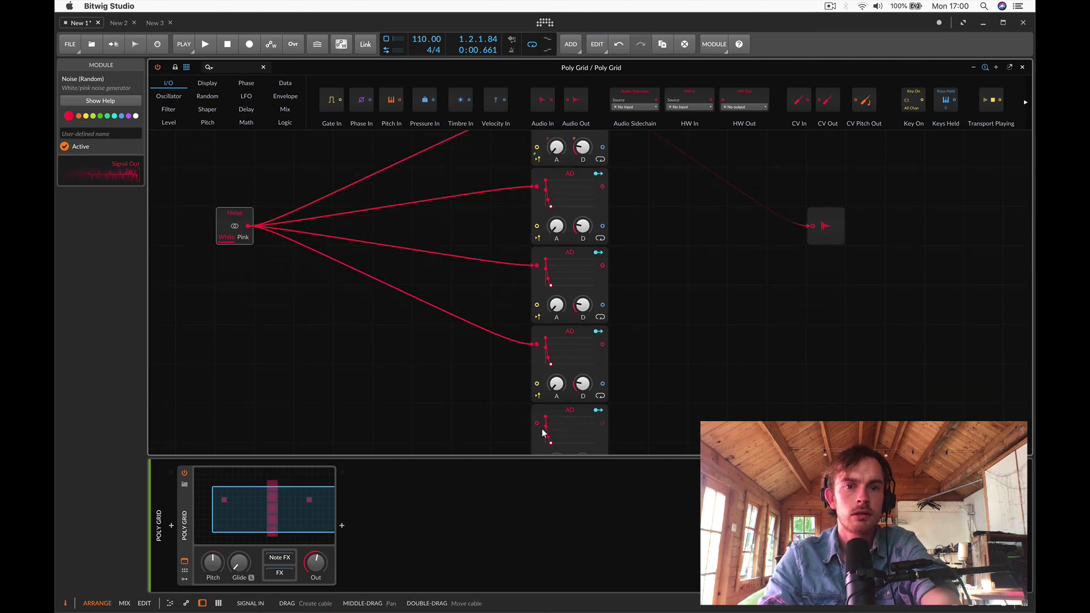
pyautogui.moveTo(248, 224); pyautogui.dragTo(536, 421)
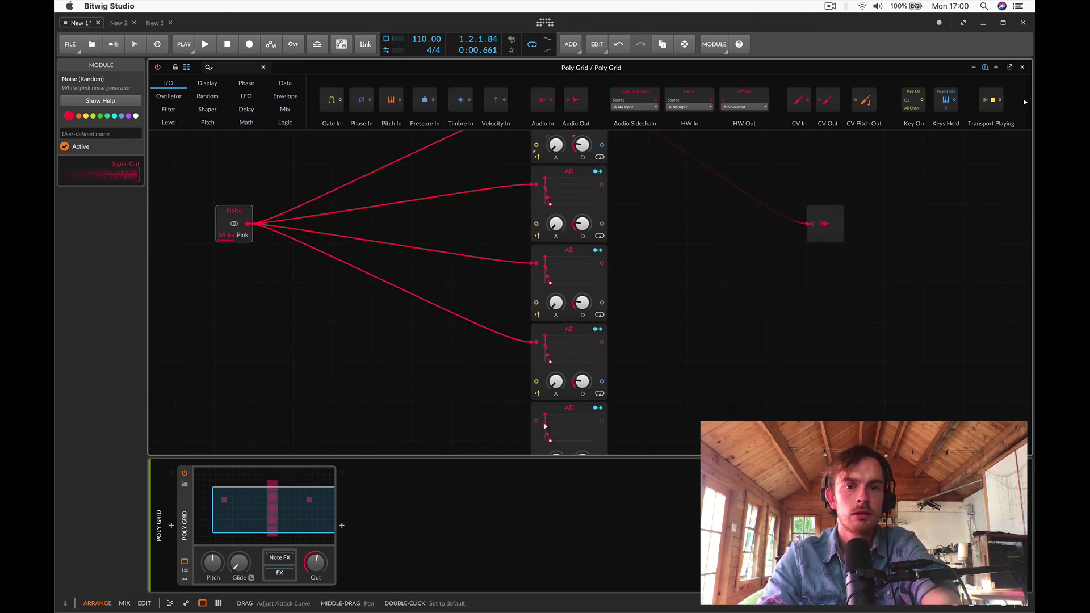
pyautogui.scroll(3, 400, 273)
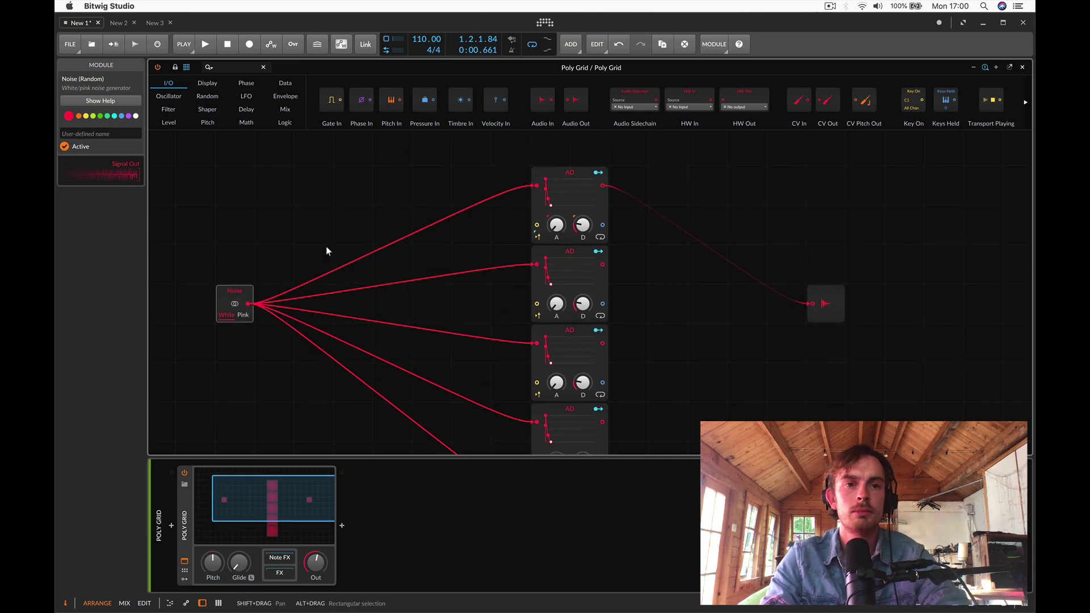
# Add a Gate In module directly below Noise and turn off note triggering on the AD envelopes.
pyautogui.moveTo(332, 100); pyautogui.dragTo(224, 343)
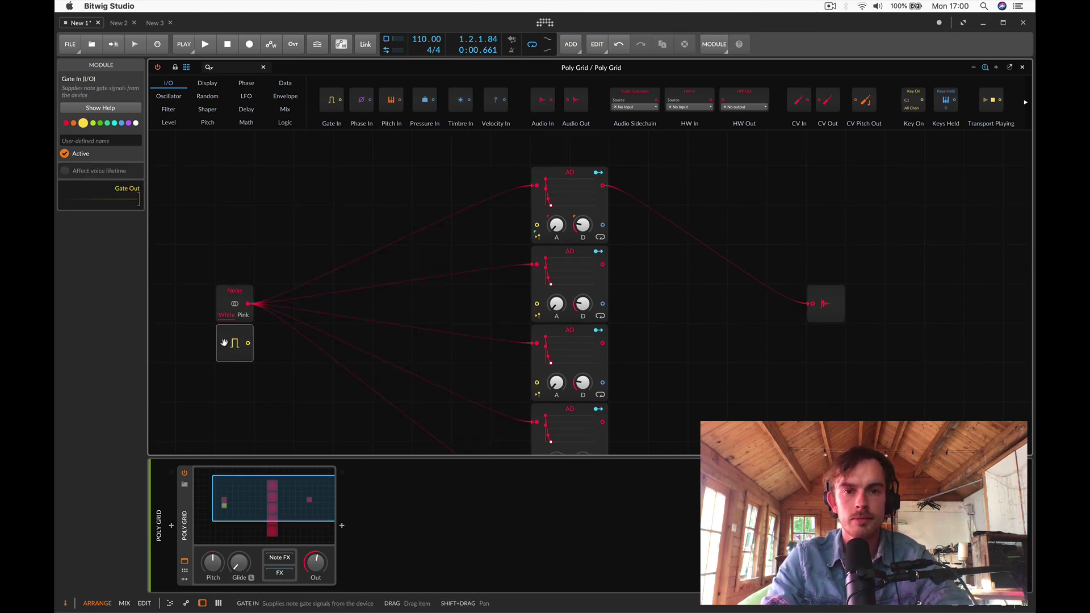
pyautogui.click(538, 316)
pyautogui.scroll(-3, 542, 321)
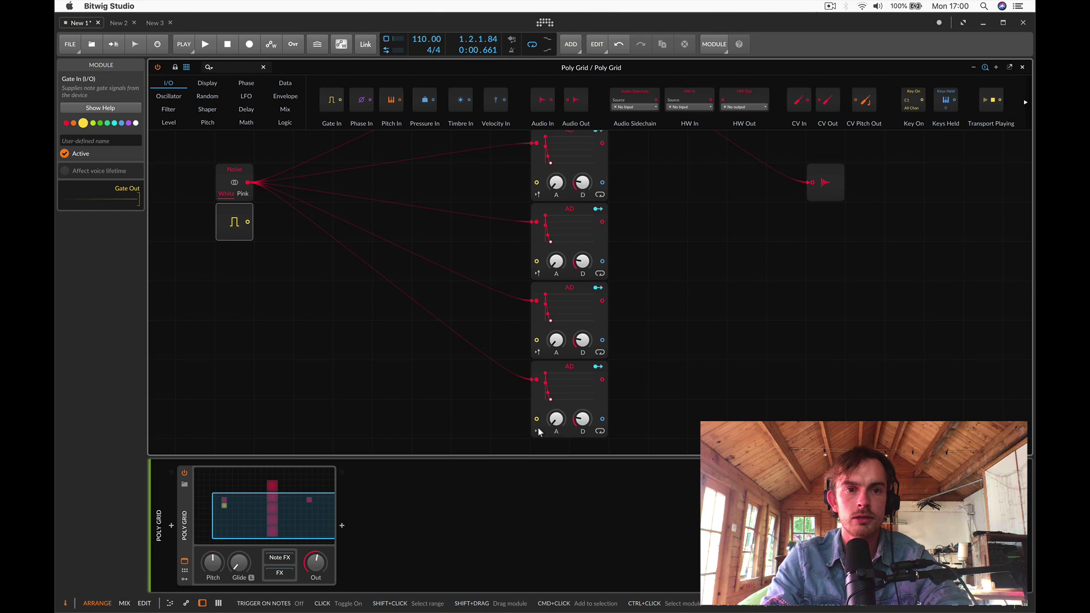
pyautogui.scroll(1, 538, 432)
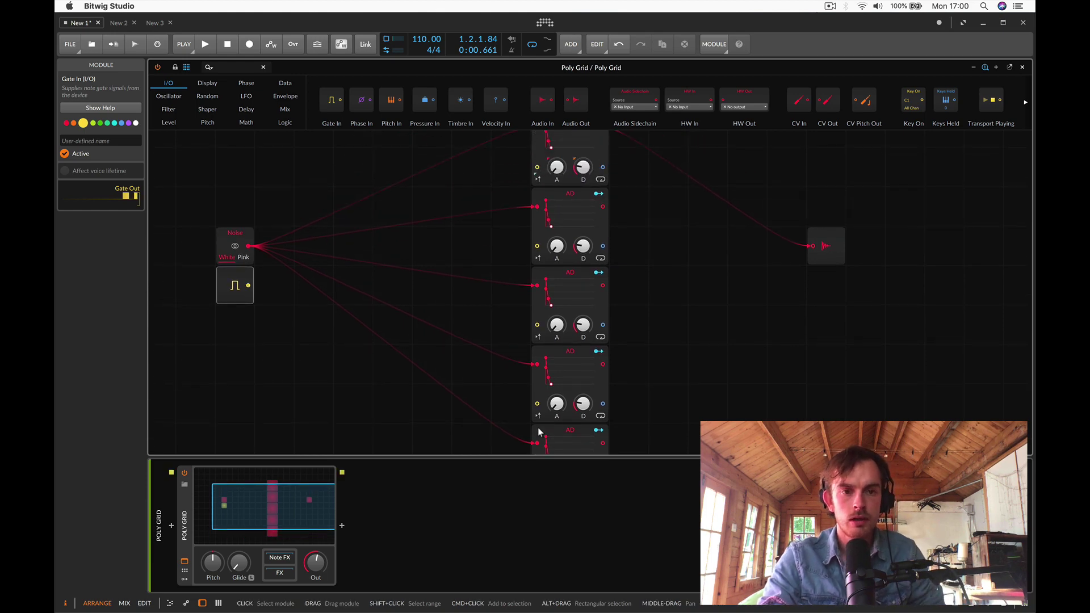
# Connect the Gate In output to the trigger inputs of all five AD envelopes.
pyautogui.moveTo(248, 285); pyautogui.dragTo(536, 168)
pyautogui.moveTo(248, 285); pyautogui.dragTo(536, 245)
pyautogui.moveTo(248, 285); pyautogui.dragTo(537, 325)
pyautogui.moveTo(248, 285); pyautogui.dragTo(536, 403)
pyautogui.scroll(-3, 236, 288)
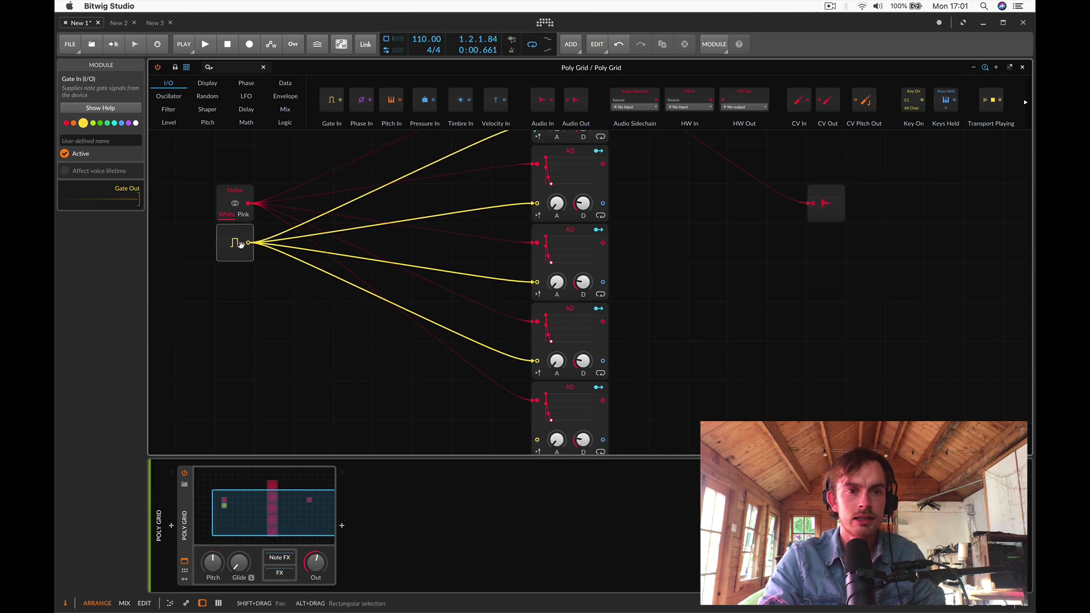
pyautogui.moveTo(248, 242); pyautogui.dragTo(536, 439)
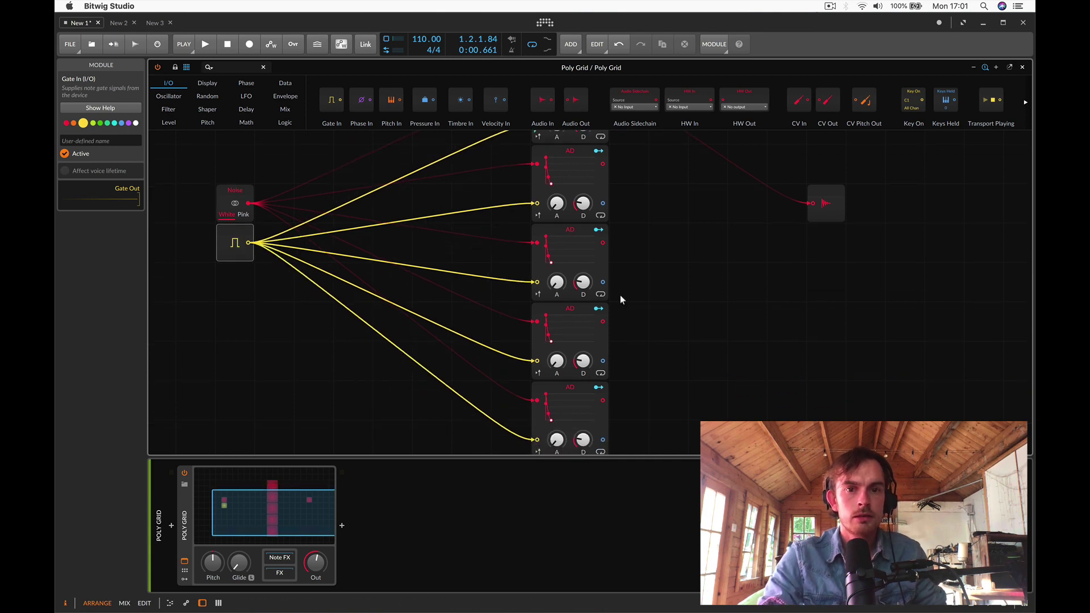
pyautogui.scroll(4, 620, 295)
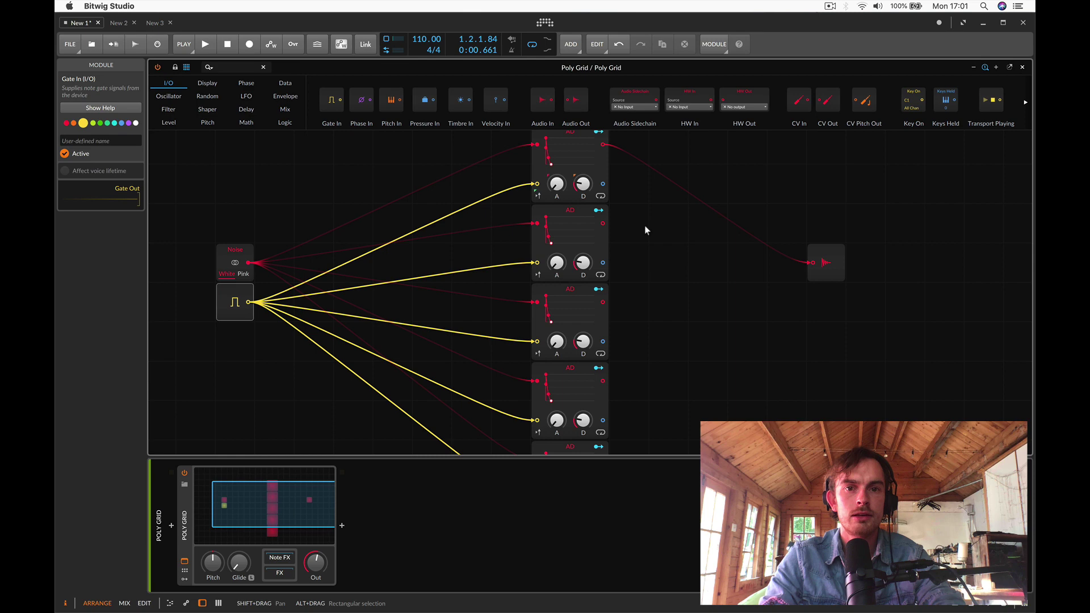
# Route the first two AD envelope outputs through a Mixer module into Audio Out, and close the patch editor.
pyautogui.moveTo(602, 223); pyautogui.dragTo(904, 259)
pyautogui.moveTo(792, 255); pyautogui.dragTo(792, 215)
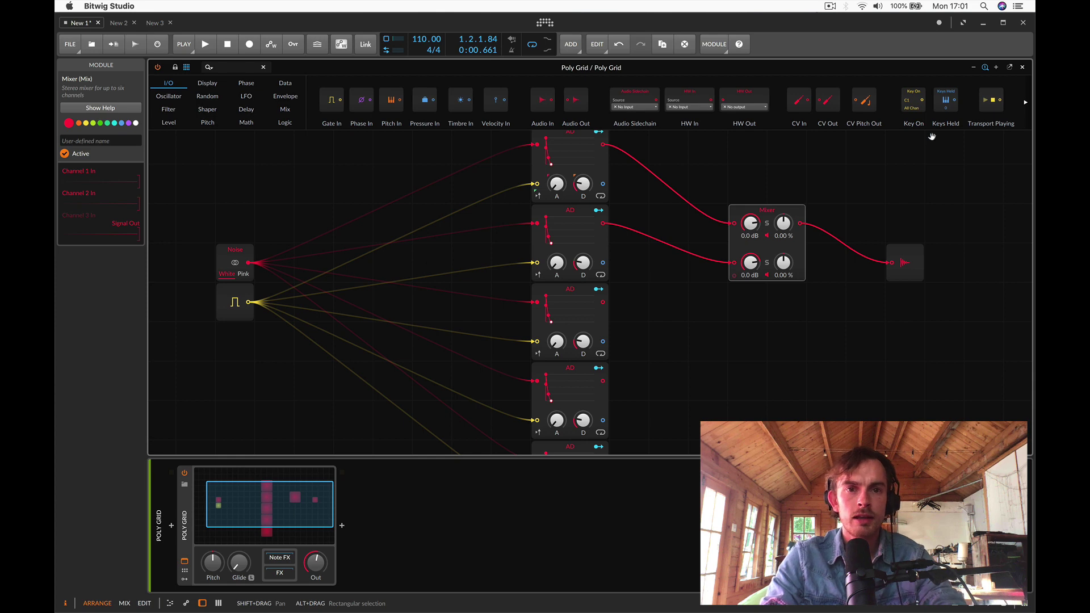
pyautogui.click(1022, 67)
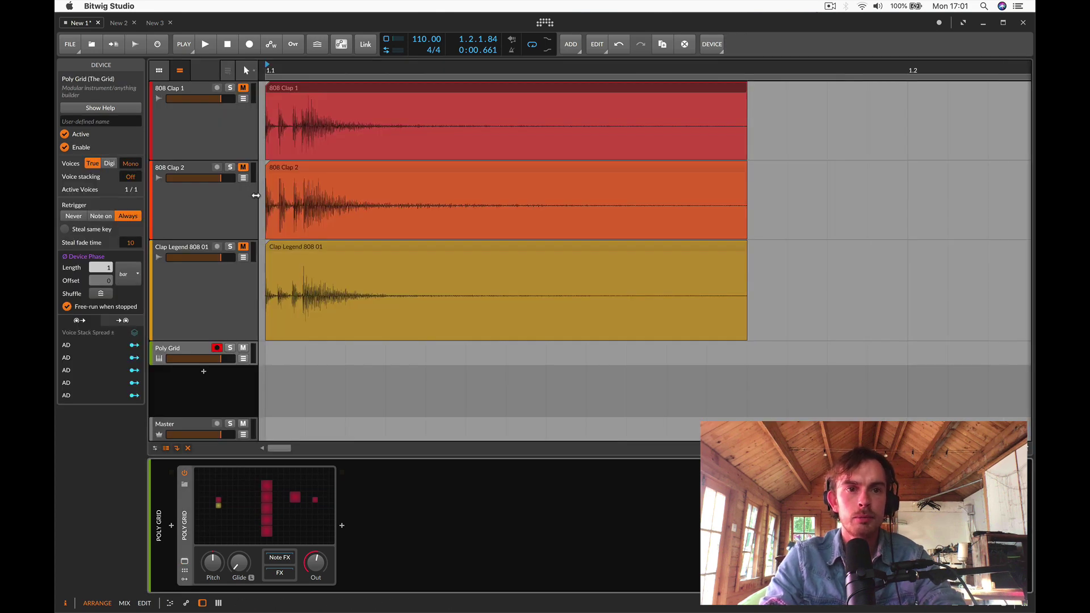
# Play the Clap Legend 808 01 and 808 Clap 2 reference tracks in solo one after the other, and clear the solo.
pyautogui.click(232, 247)
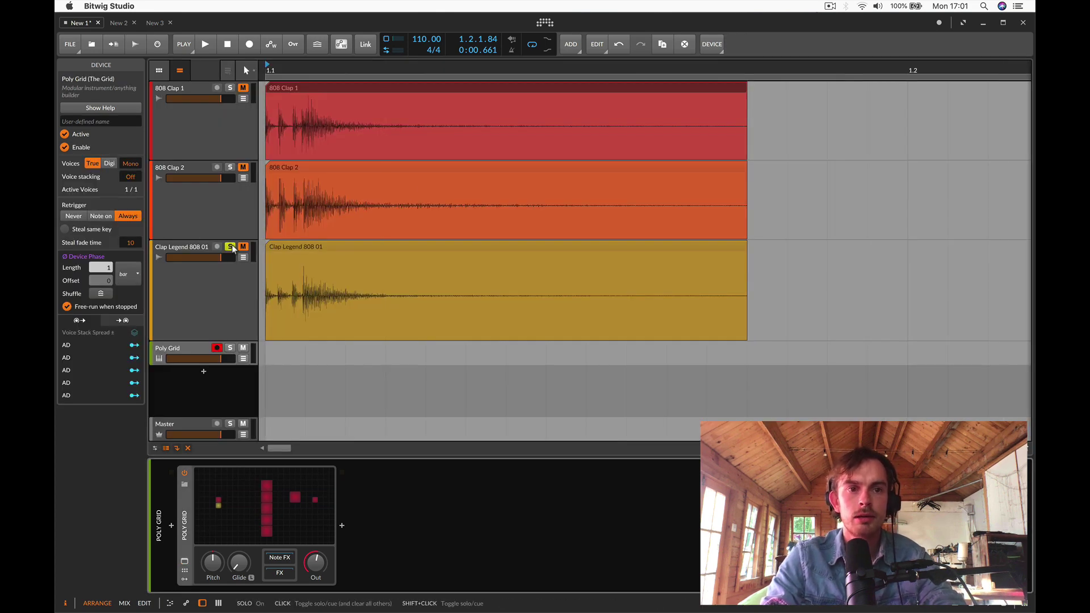
pyautogui.press('space')
pyautogui.press('space')
pyautogui.click(228, 169)
pyautogui.press('space')
pyautogui.press('space')
pyautogui.click(229, 170)
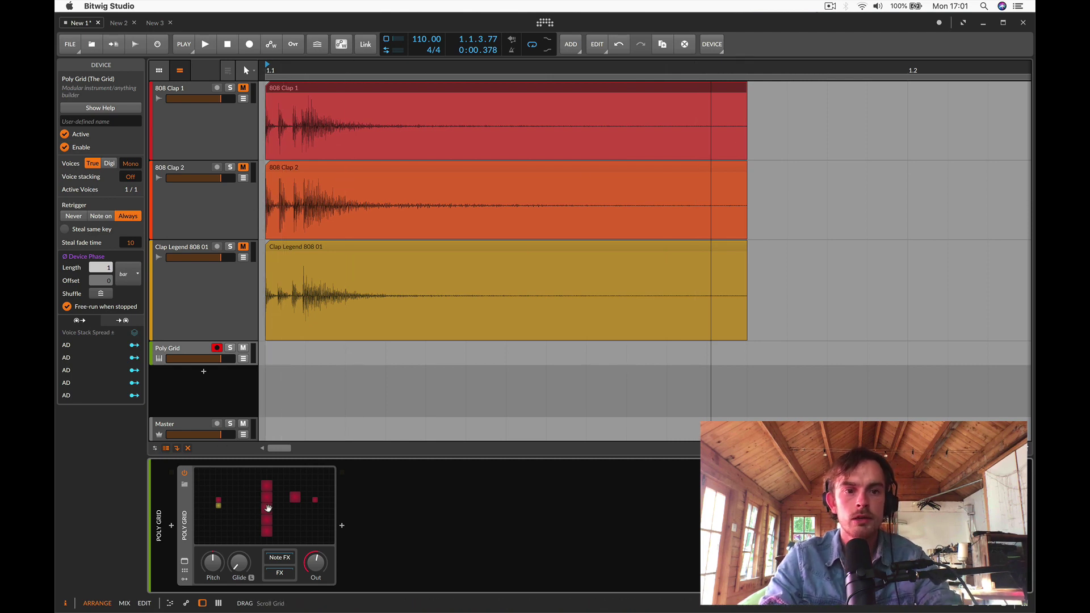
# Reopen the patch, insert a Delay module before the second AD envelope's trigger input, and set it to 36.3 ms.
pyautogui.click(267, 507)
pyautogui.scroll(1, 487, 213)
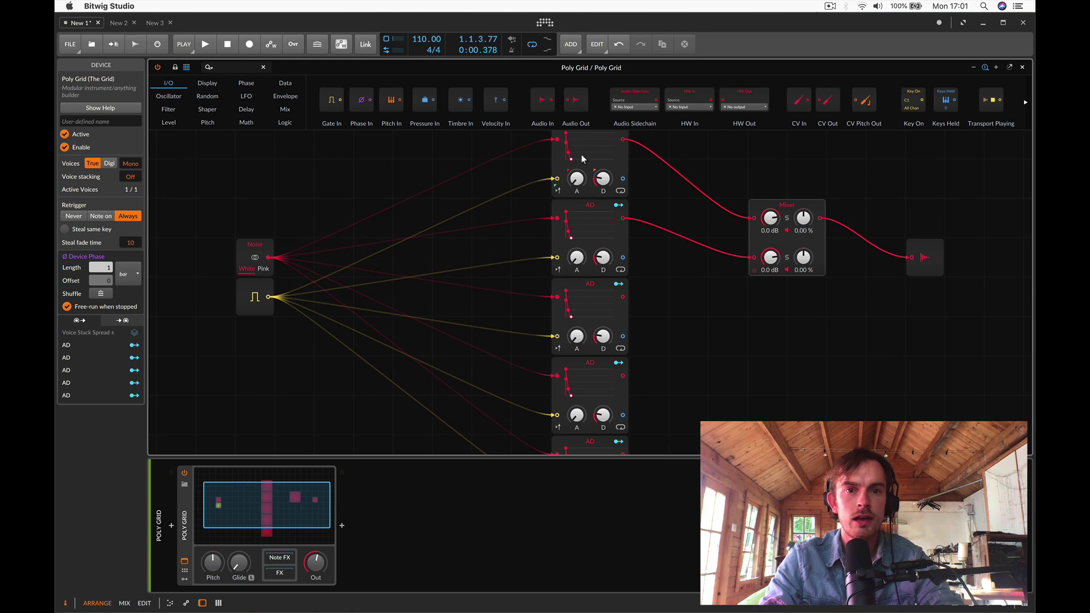
pyautogui.scroll(3, 591, 168)
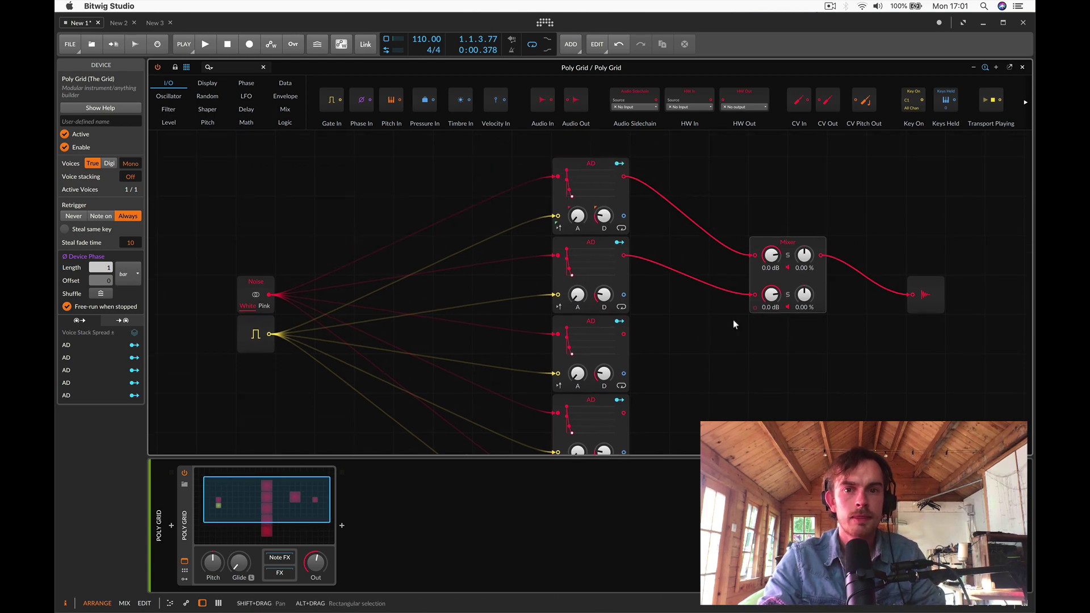
pyautogui.click(788, 307)
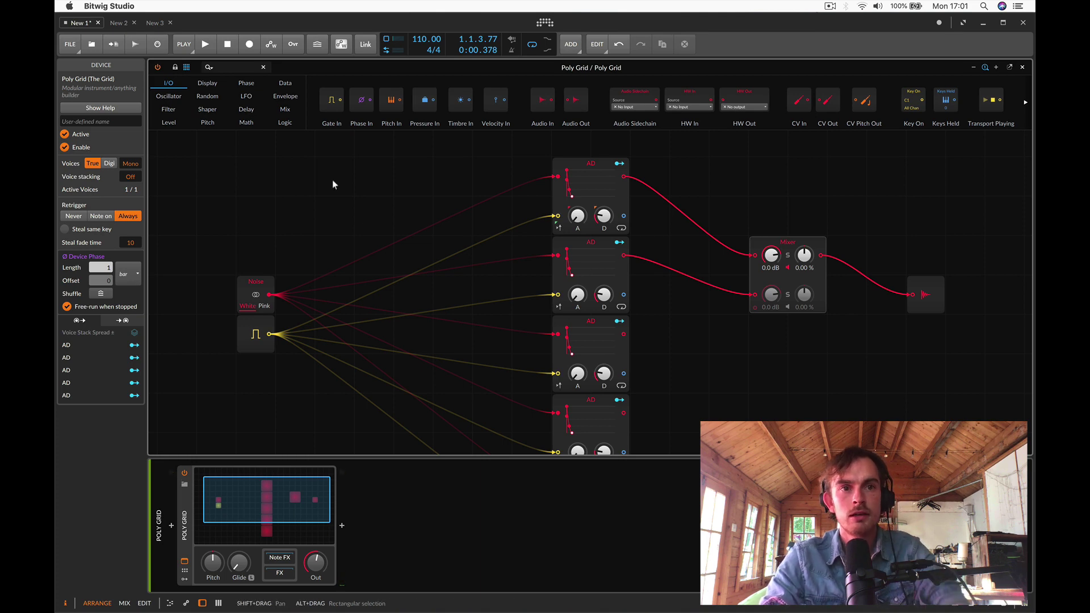
pyautogui.click(231, 69)
pyautogui.write('del')
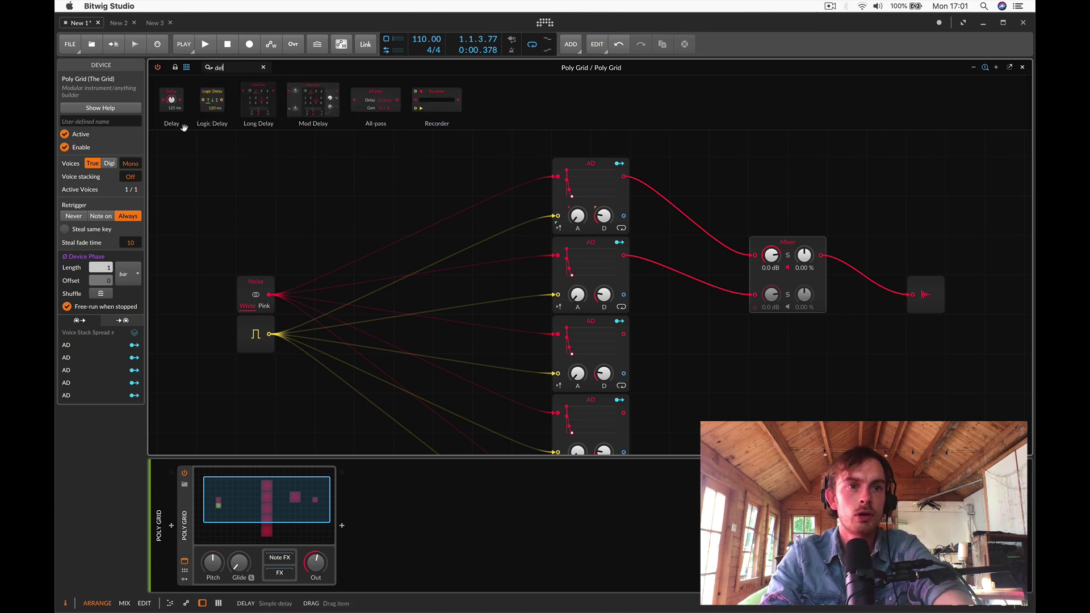
pyautogui.moveTo(169, 106); pyautogui.dragTo(531, 358)
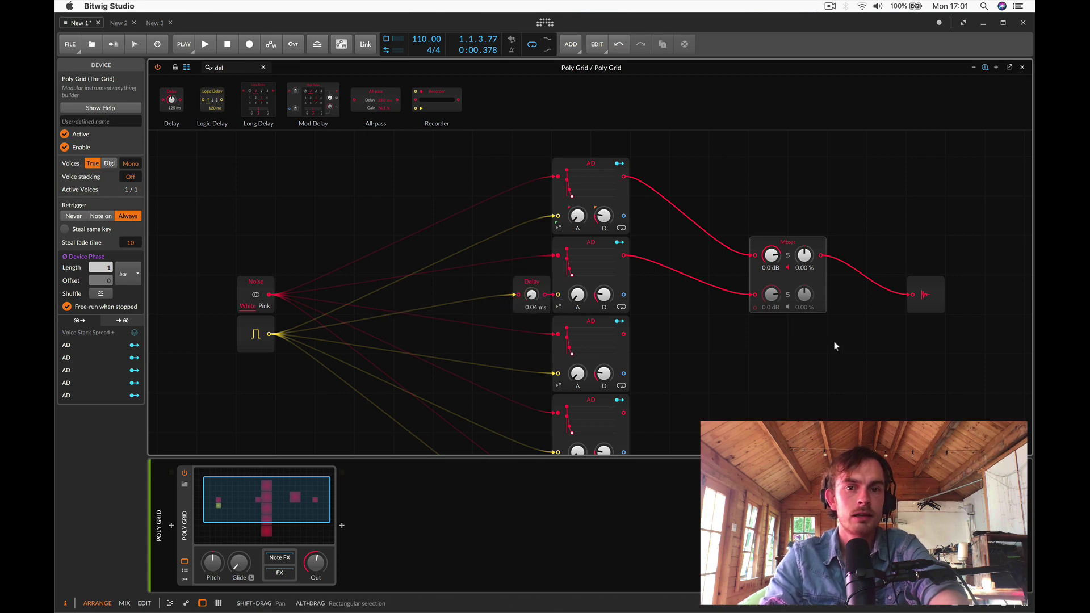
pyautogui.click(787, 307)
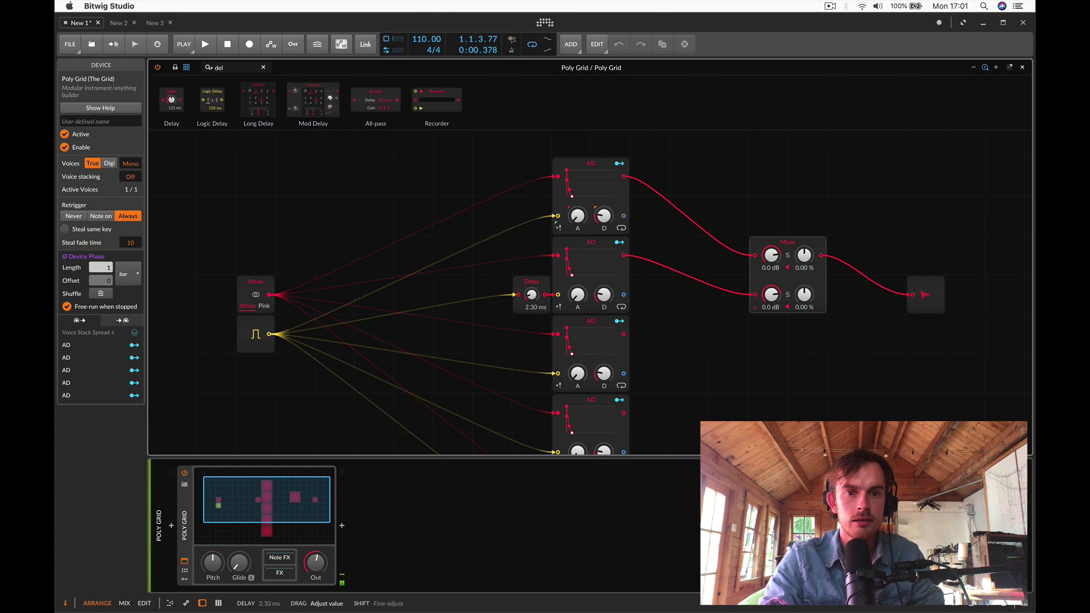
pyautogui.moveTo(531, 294); pyautogui.dragTo(531, 290)
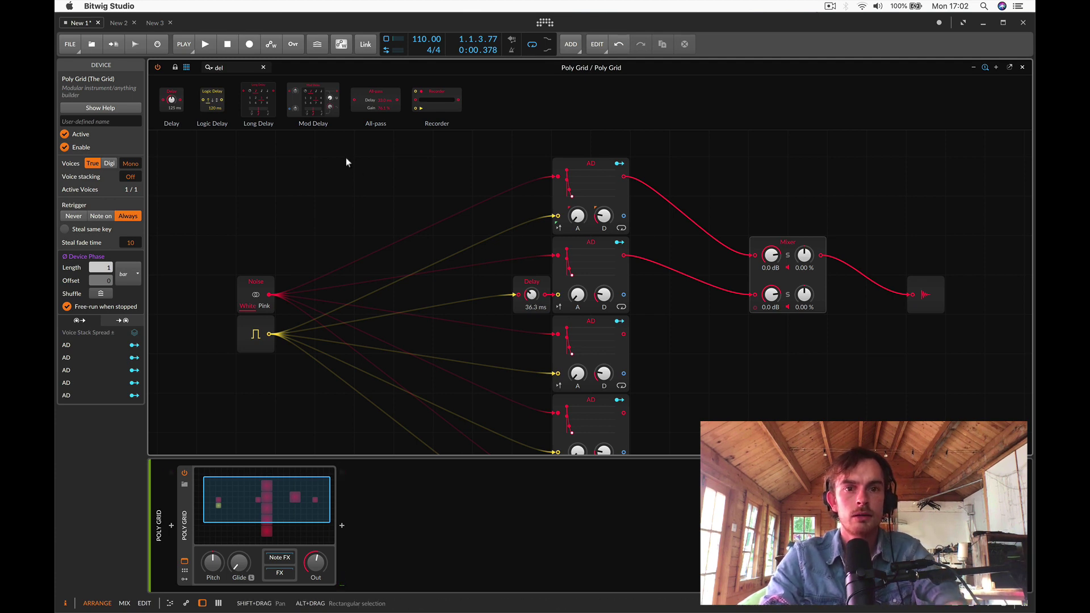
# Insert a 57.1 ms Delay before the third AD envelope's trigger input and connect that envelope's output to a new Mixer channel.
pyautogui.scroll(-2, 346, 157)
pyautogui.moveTo(172, 100); pyautogui.dragTo(533, 327)
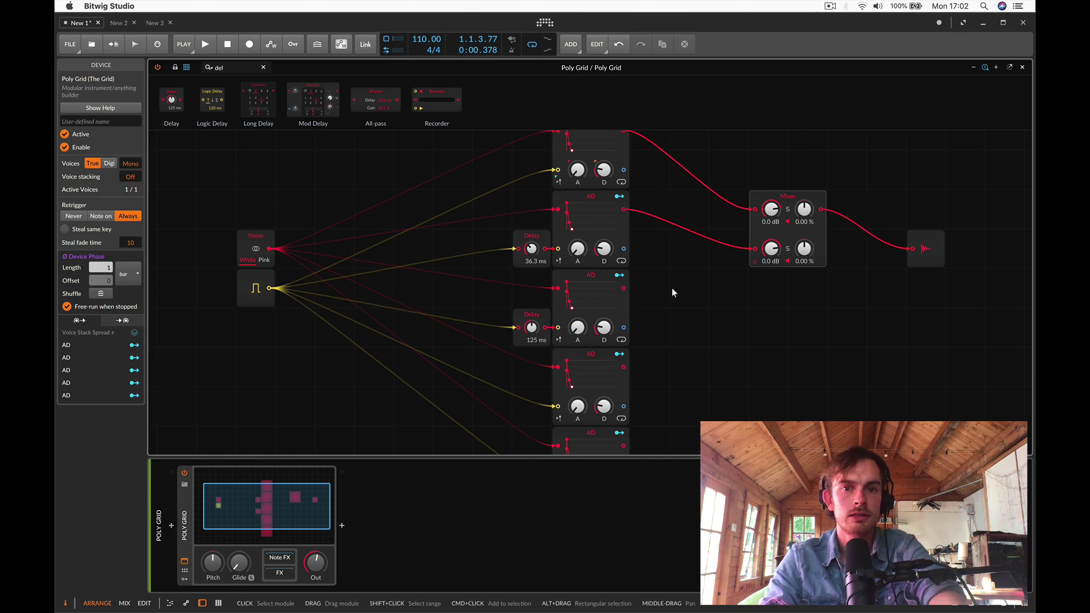
pyautogui.moveTo(623, 288); pyautogui.dragTo(754, 262)
pyautogui.moveTo(531, 327); pyautogui.dragTo(532, 332)
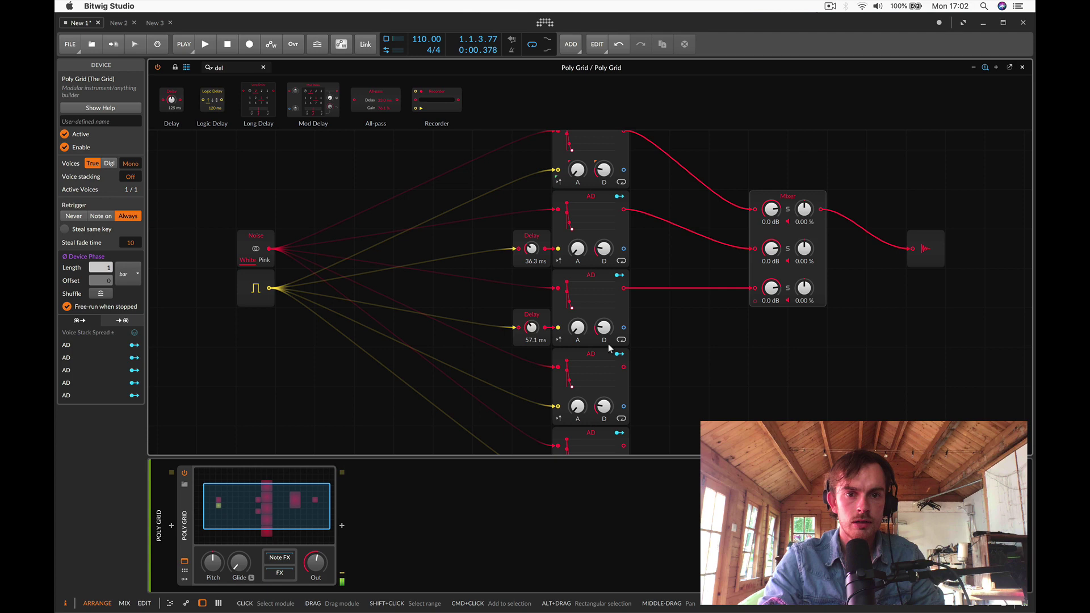
# Insert a 70.4 ms Delay before the fourth AD envelope's trigger input and connect that envelope's output to a new Mixer channel.
pyautogui.scroll(-1, 608, 344)
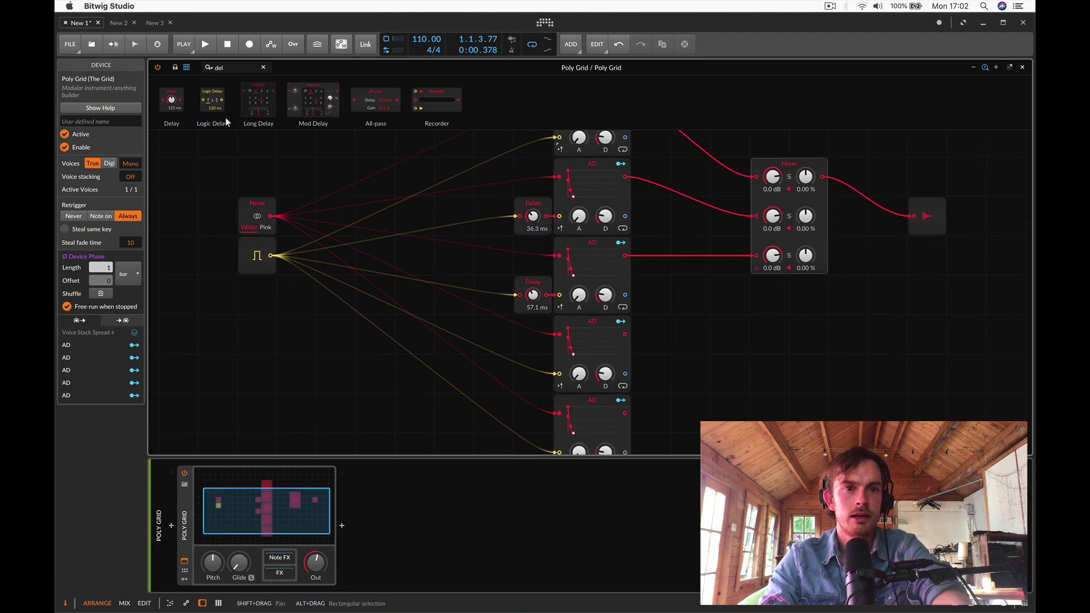
pyautogui.moveTo(175, 101); pyautogui.dragTo(533, 374)
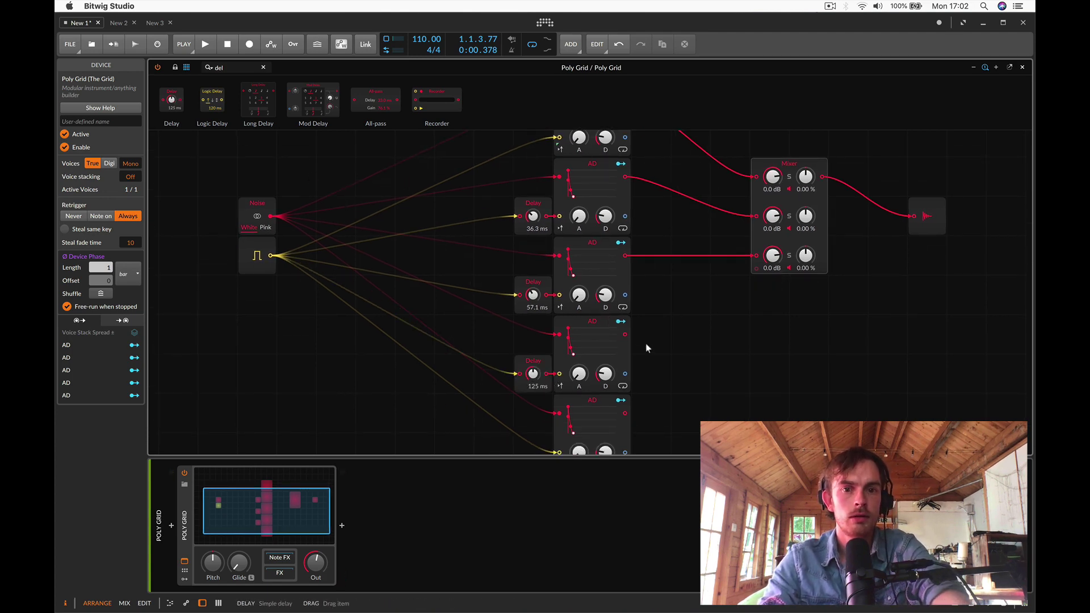
pyautogui.moveTo(625, 334); pyautogui.dragTo(751, 269)
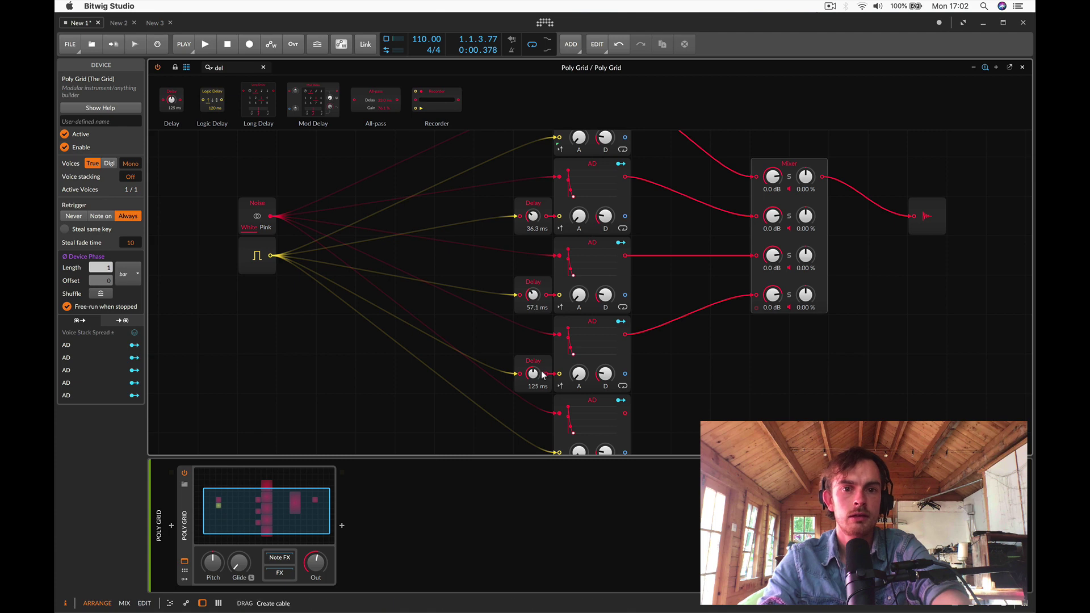
pyautogui.moveTo(542, 388)
pyautogui.mouseDown()
pyautogui.moveTo(542, 403)
pyautogui.moveTo(536, 381)
pyautogui.mouseUp()
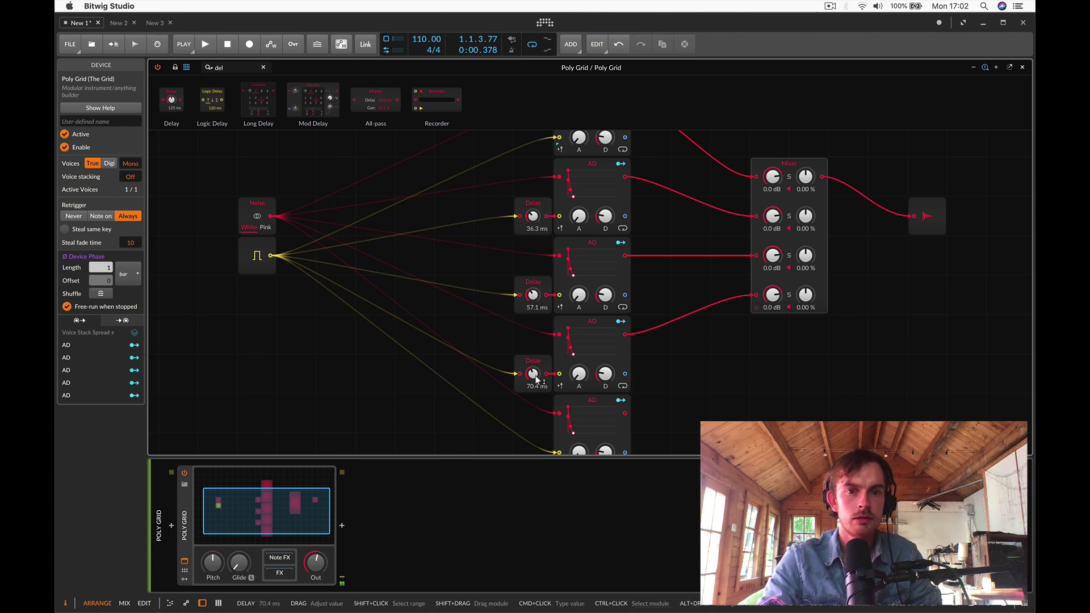
# Fine-tune the decay times of the first four AD envelopes.
pyautogui.moveTo(605, 373); pyautogui.dragTo(605, 370)
pyautogui.moveTo(605, 294); pyautogui.dragTo(605, 291)
pyautogui.moveTo(605, 215); pyautogui.dragTo(605, 215)
pyautogui.moveTo(605, 137); pyautogui.dragTo(605, 138)
# Replace the fifth AD envelope with an ADSR at 0% sustain and connect its signal output to a new Mixer channel.
pyautogui.scroll(-1, 605, 284)
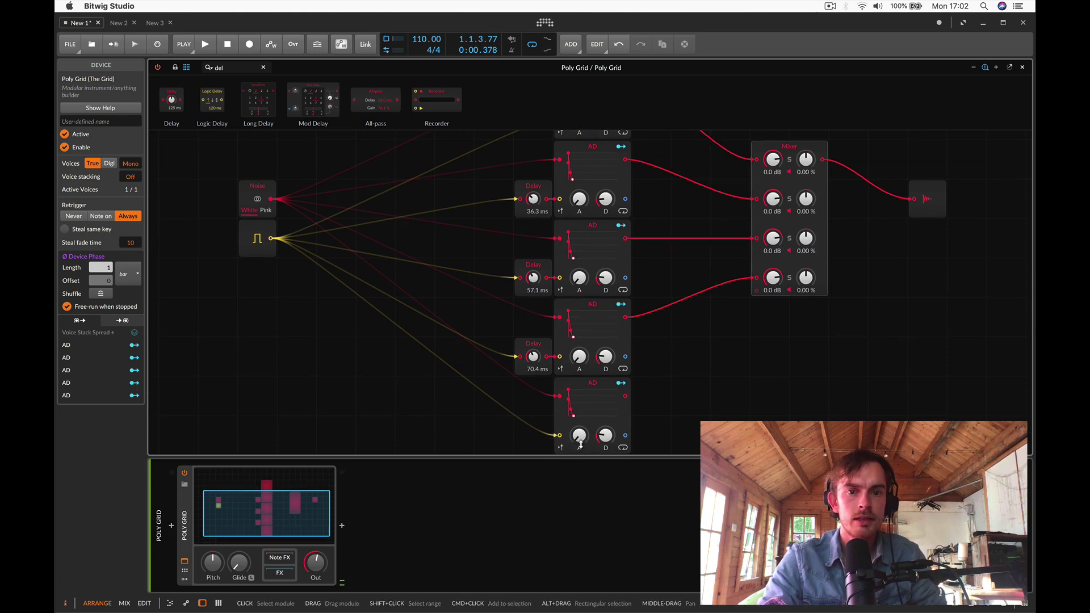
pyautogui.click(1023, 67)
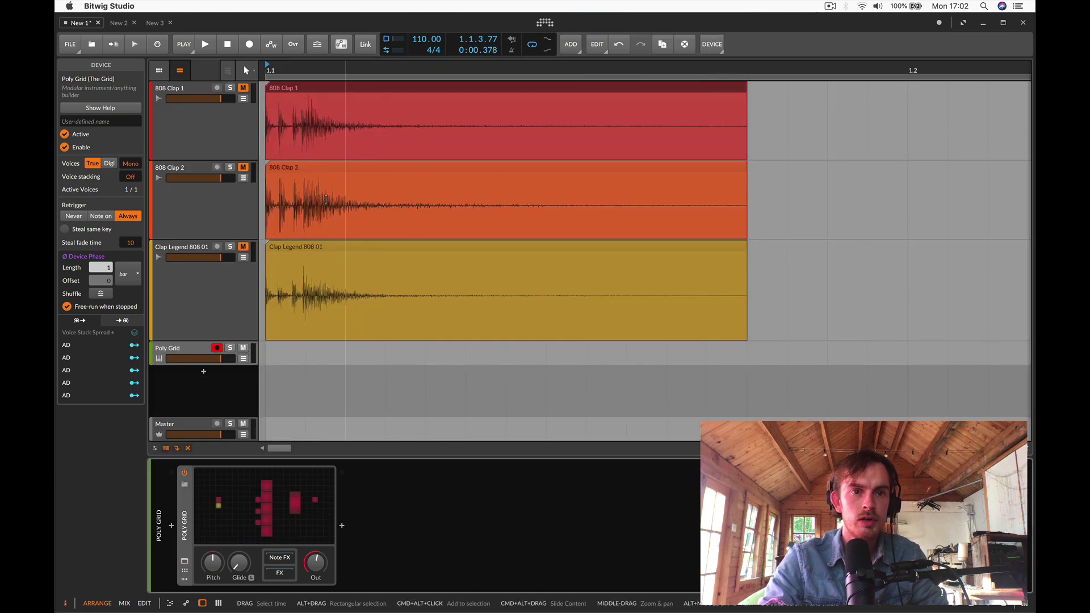
pyautogui.click(282, 502)
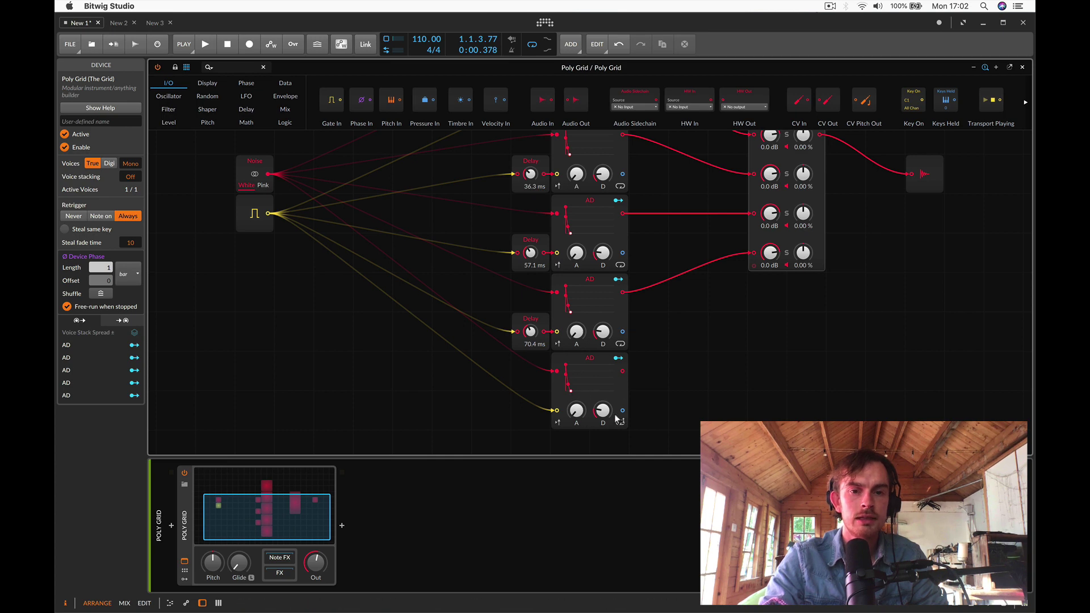
pyautogui.rightClick(594, 371)
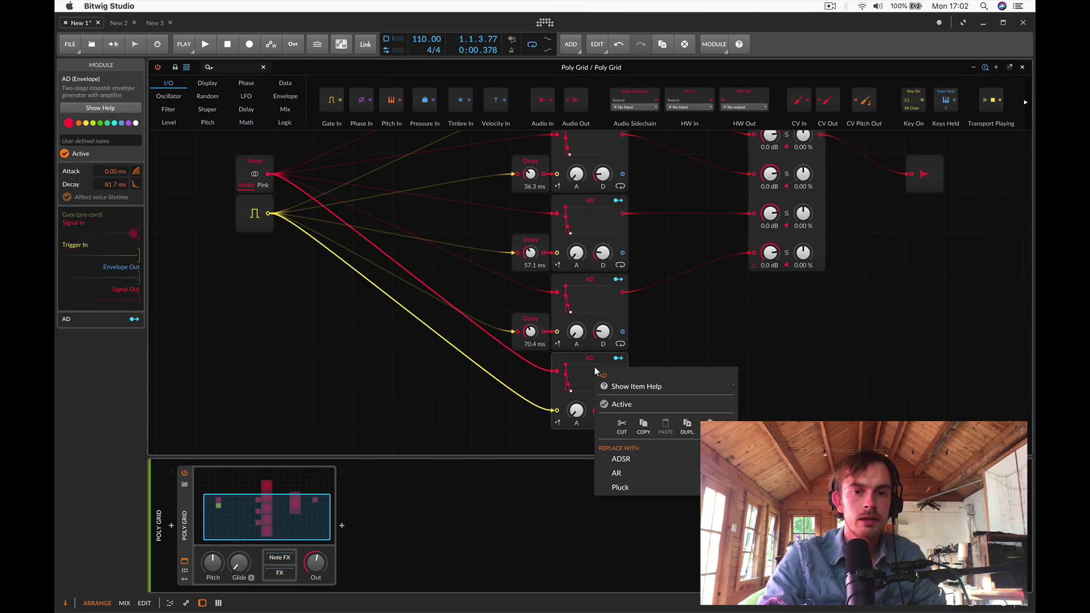
pyautogui.click(661, 455)
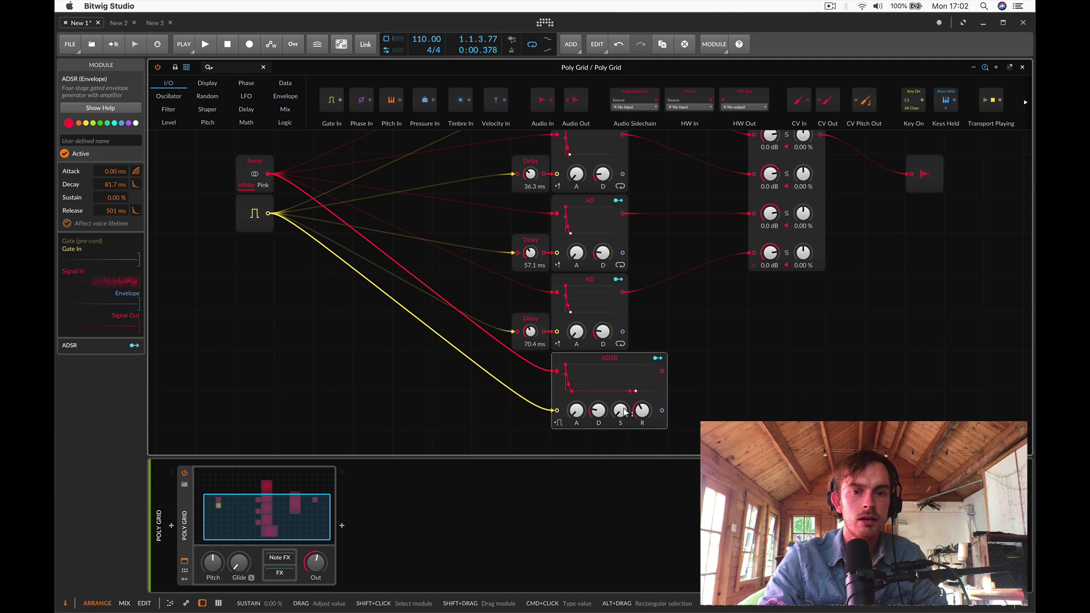
pyautogui.moveTo(620, 410); pyautogui.dragTo(620, 442)
pyautogui.moveTo(662, 371); pyautogui.dragTo(753, 292)
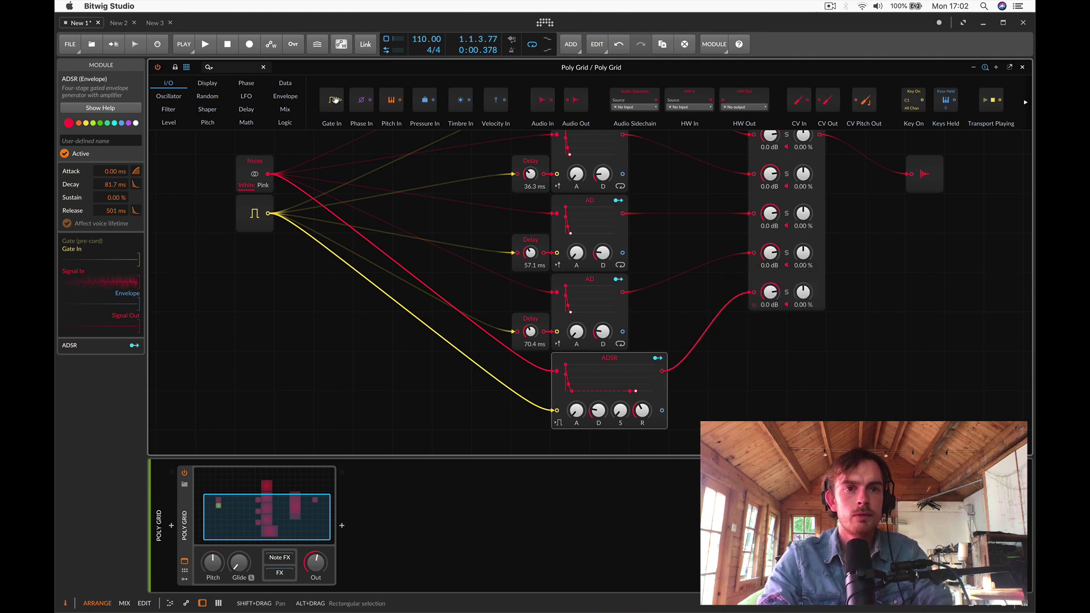
# Insert a 75.7 ms Delay before the ADSR's gate input and set the ADSR's decay to 306 ms and release to 334 ms.
pyautogui.click(227, 67)
pyautogui.write('del')
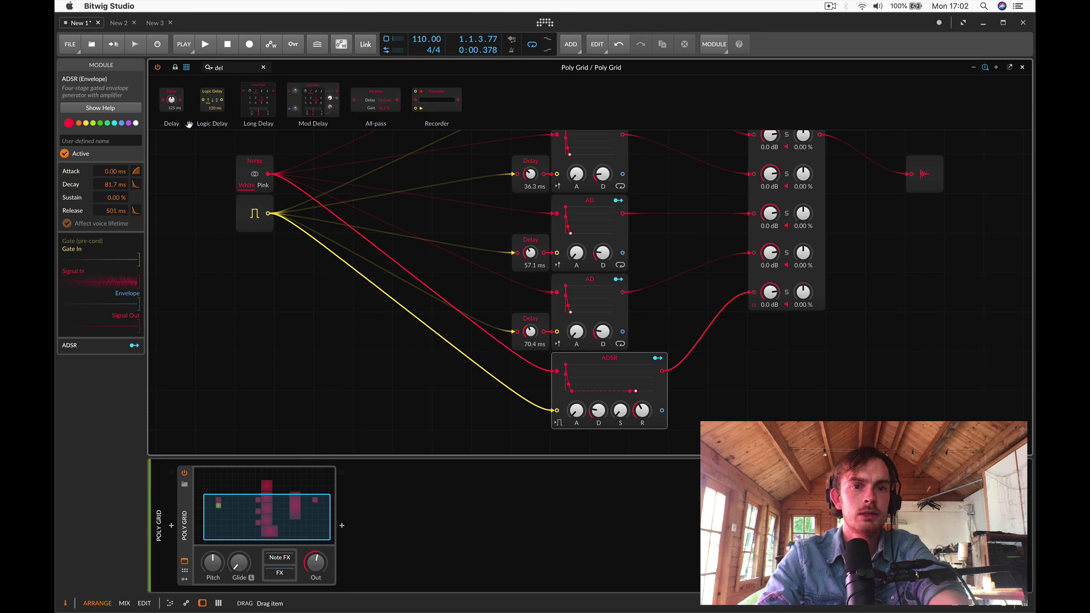
pyautogui.moveTo(171, 101); pyautogui.dragTo(556, 408)
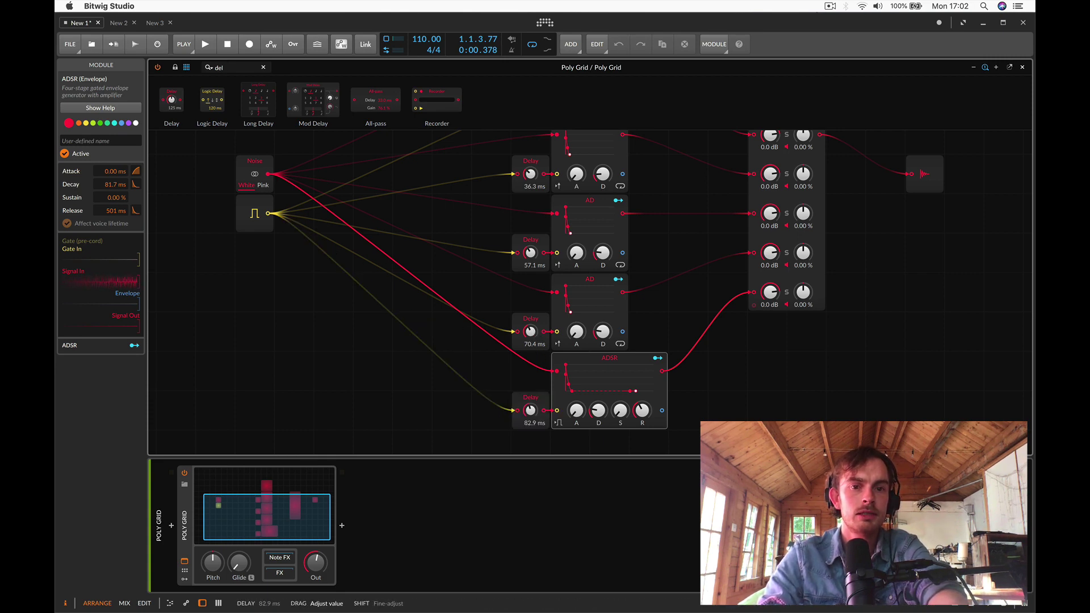
pyautogui.moveTo(530, 410); pyautogui.dragTo(550, 337)
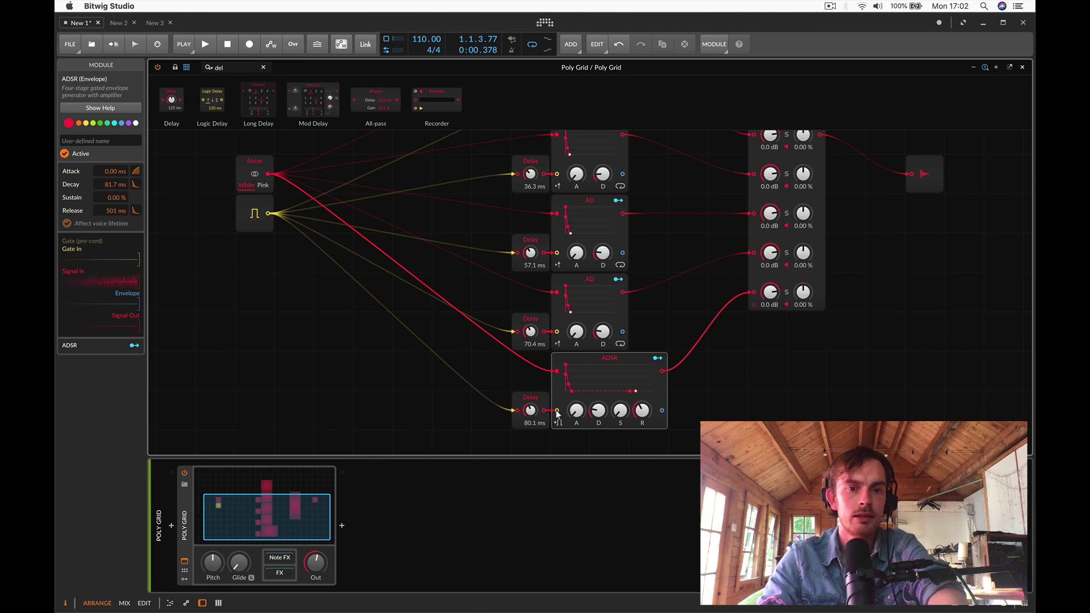
pyautogui.press('super+z')
pyautogui.moveTo(530, 409); pyautogui.dragTo(530, 412)
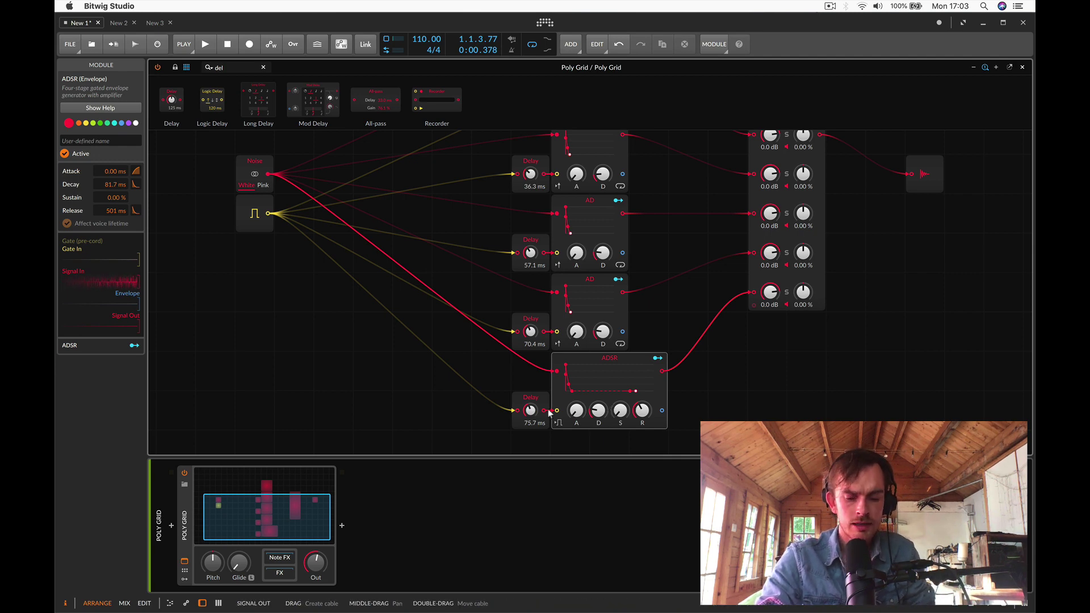
pyautogui.moveTo(636, 417)
pyautogui.mouseDown()
pyautogui.moveTo(636, 401)
pyautogui.moveTo(598, 406)
pyautogui.moveTo(599, 394)
pyautogui.moveTo(596, 411)
pyautogui.moveTo(645, 417)
pyautogui.mouseUp()
# Solo the 808 Clap 2 and 808 Clap 1 reference tracks for comparison, and switch the solo to the Poly Grid track.
pyautogui.click(1022, 67)
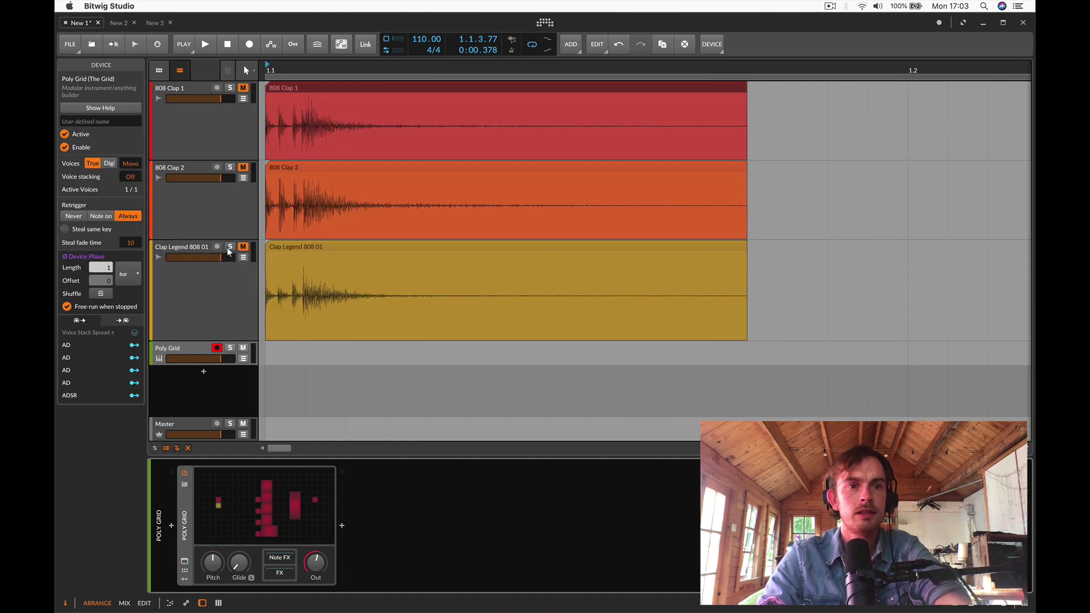
pyautogui.click(230, 88)
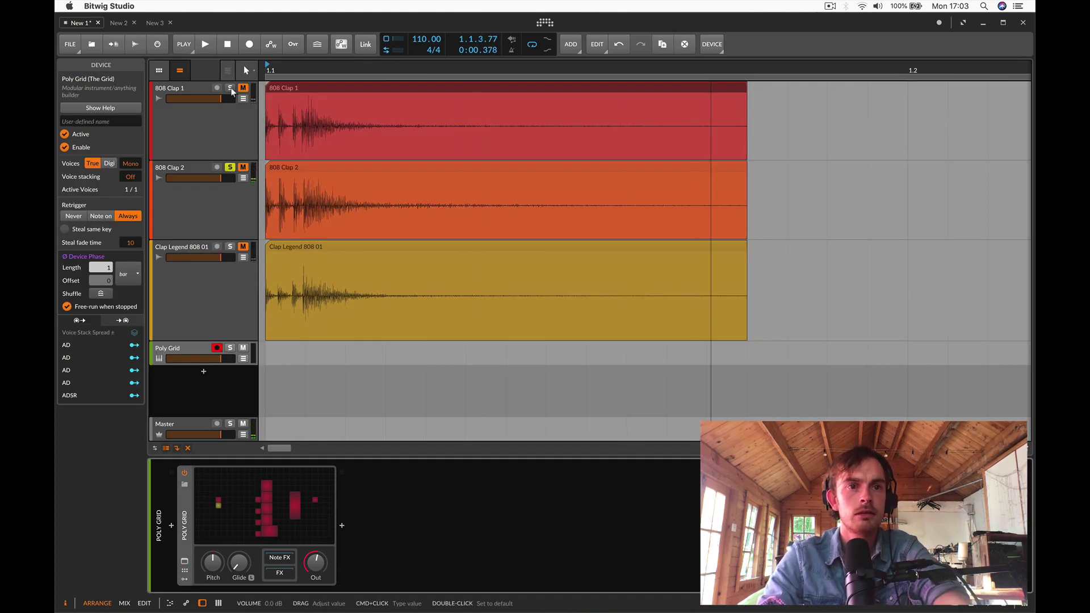
pyautogui.click(187, 349)
pyautogui.click(307, 513)
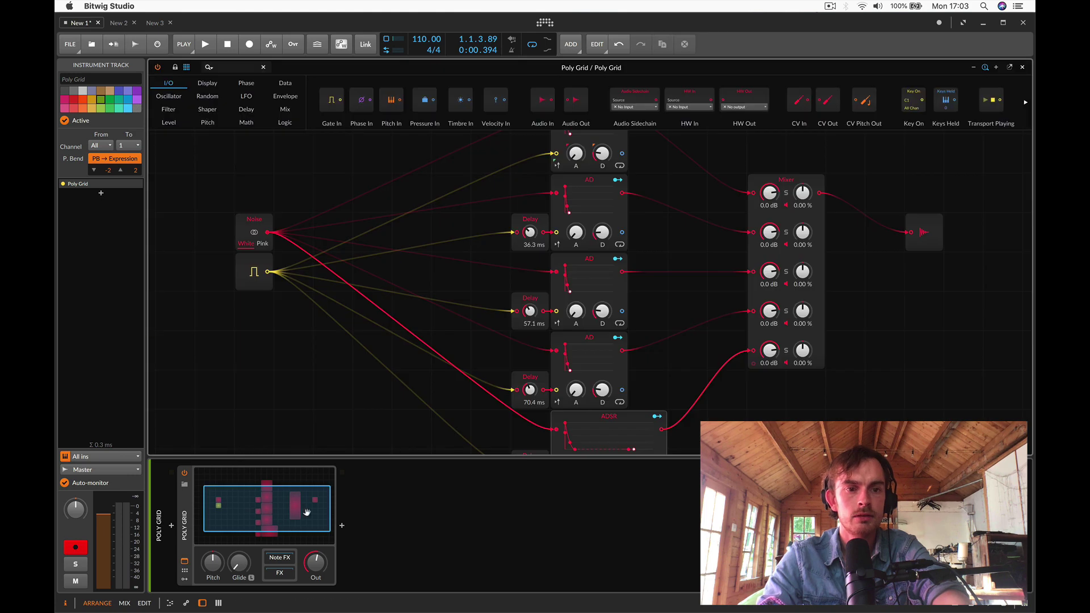
pyautogui.click(1022, 67)
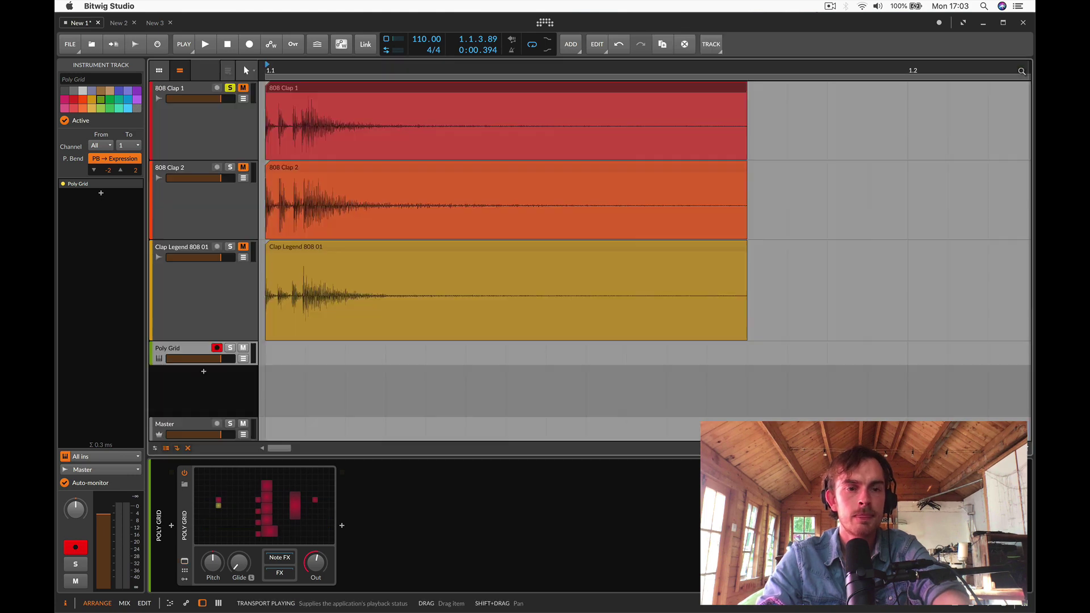
pyautogui.click(229, 348)
# Insert an XP filter module between the Mixer and Audio Out in the Poly Grid patch.
pyautogui.click(265, 522)
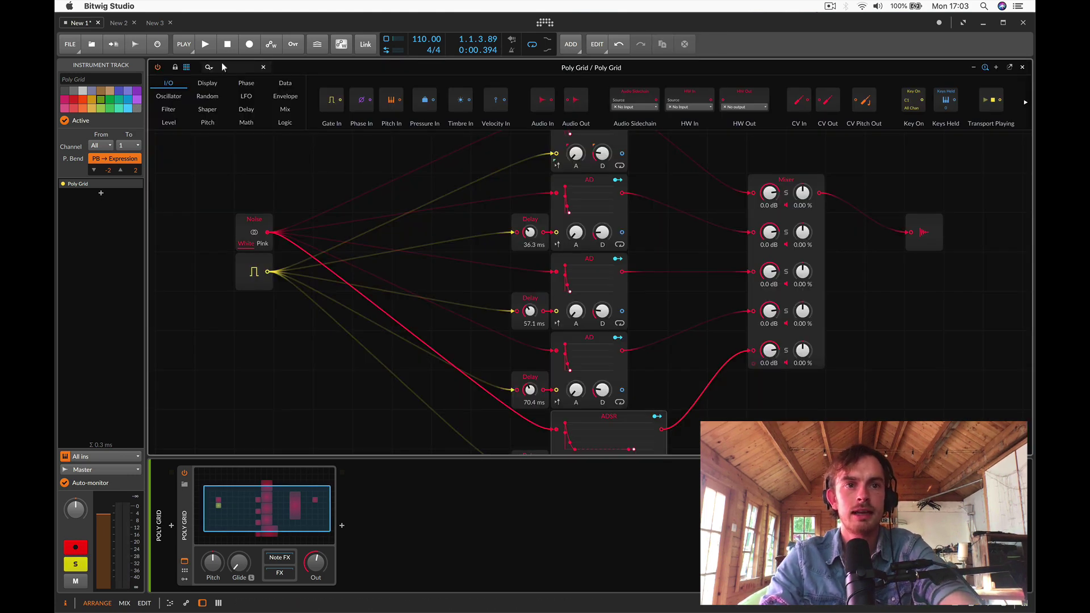
pyautogui.click(222, 66)
pyautogui.write('fil')
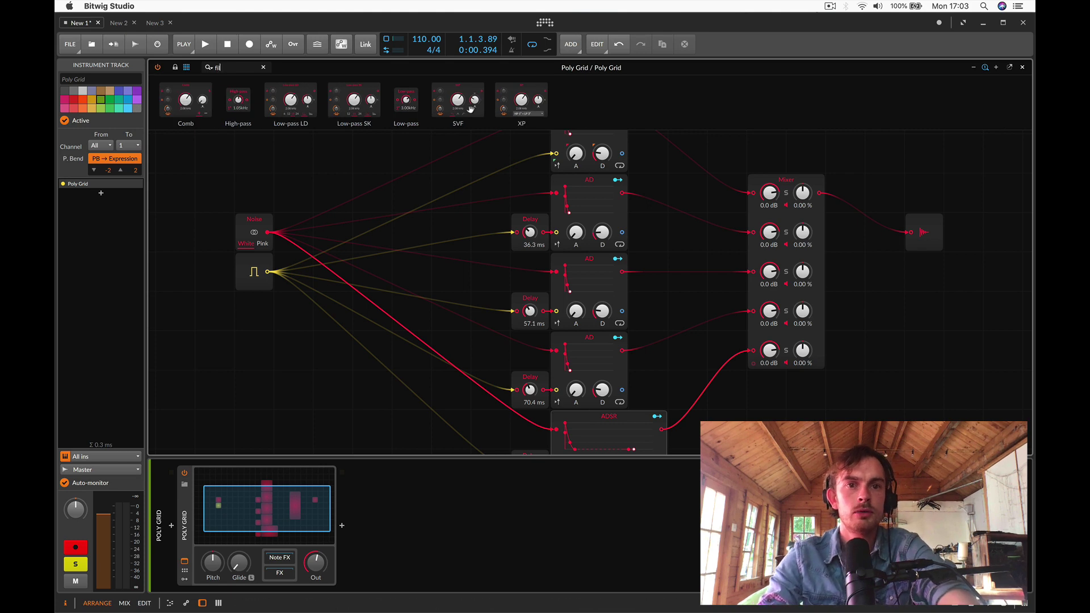
pyautogui.moveTo(821, 199); pyautogui.dragTo(820, 198)
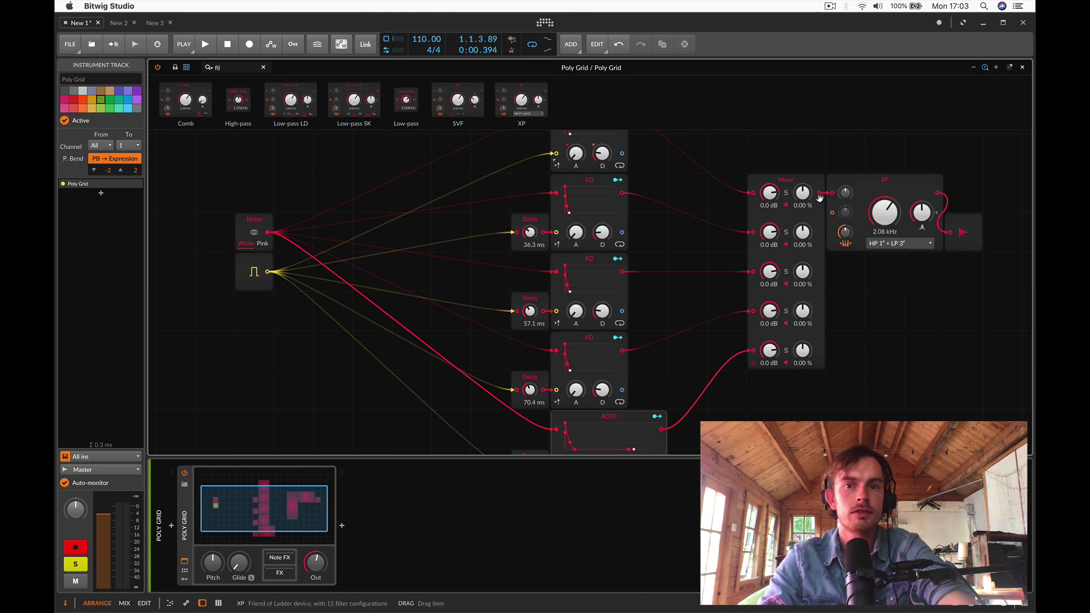
# Set the XP filter's mode to Band-pass 2 (6 dB/oct) and its resonance to 0%.
pyautogui.click(893, 245)
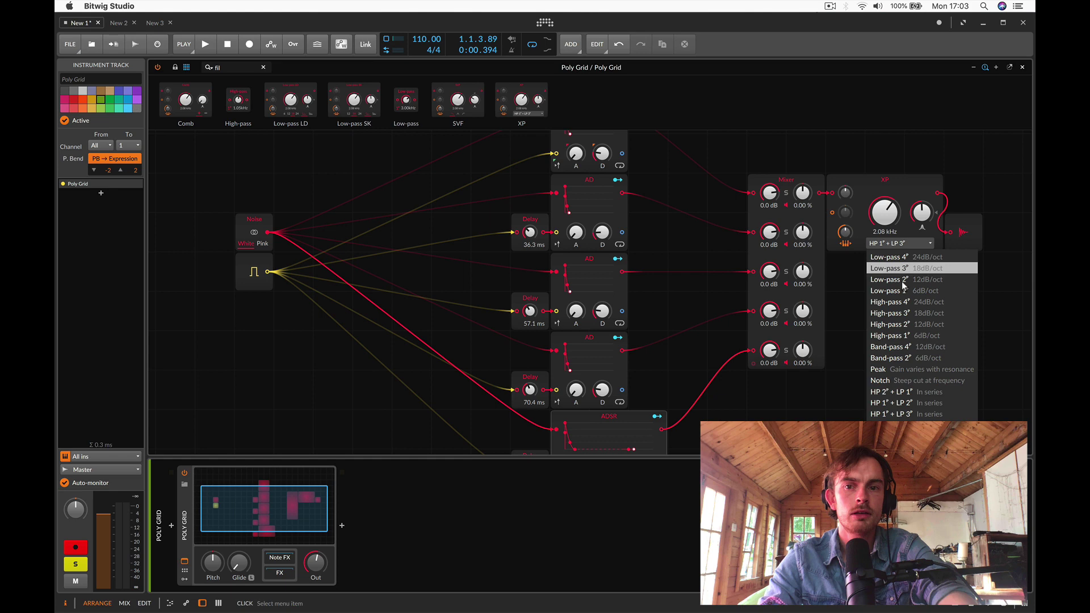
pyautogui.click(914, 358)
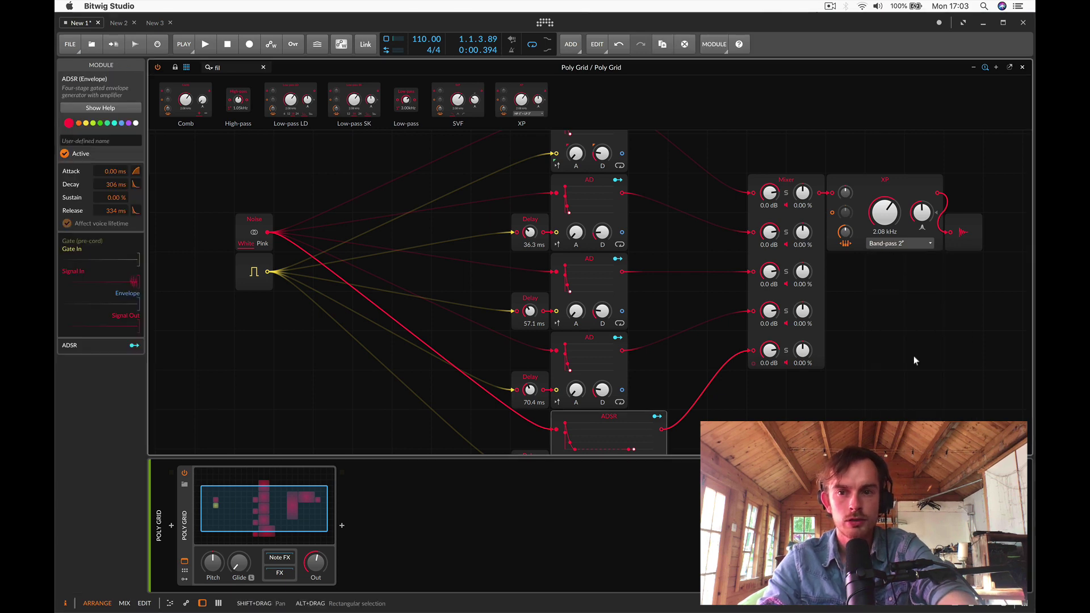
pyautogui.moveTo(923, 211); pyautogui.dragTo(923, 261)
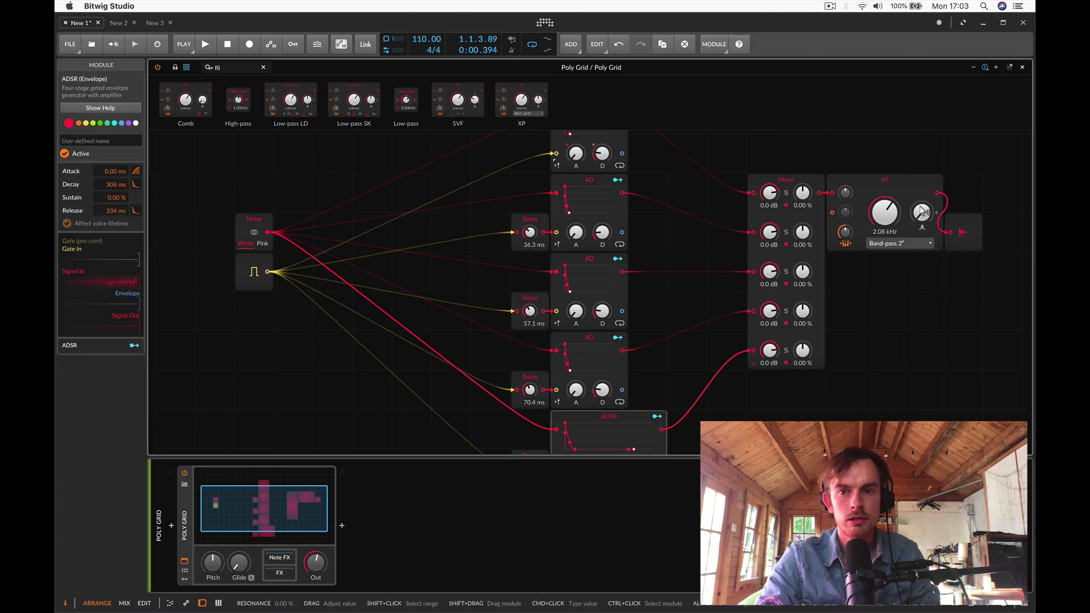
# Set the XP filter's cutoff to 855 Hz and raise its resonance and drive.
pyautogui.moveTo(891, 211); pyautogui.dragTo(891, 155)
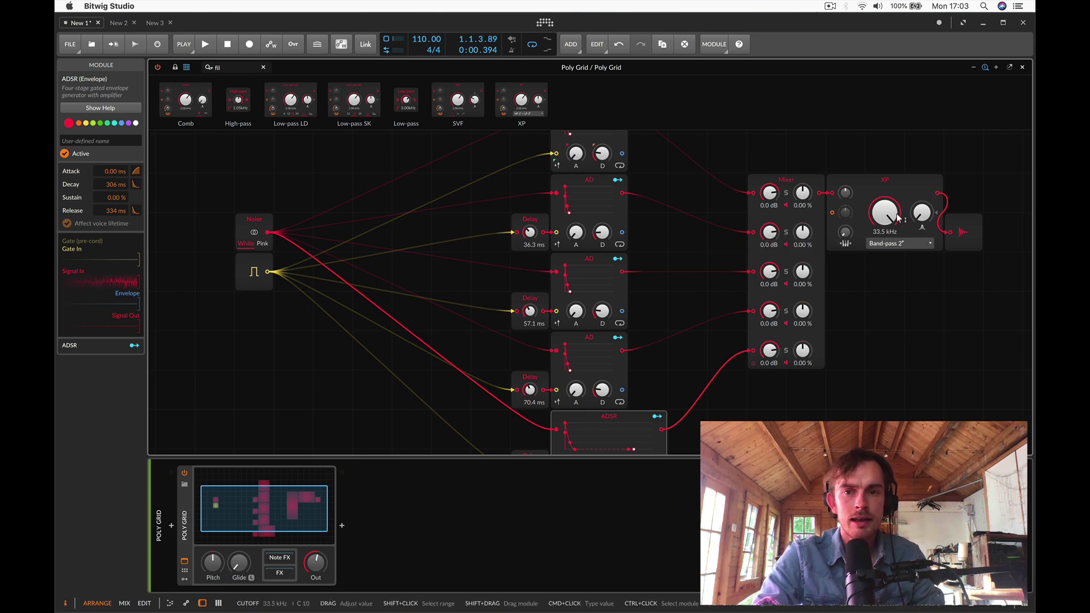
pyautogui.moveTo(897, 217); pyautogui.dragTo(897, 287)
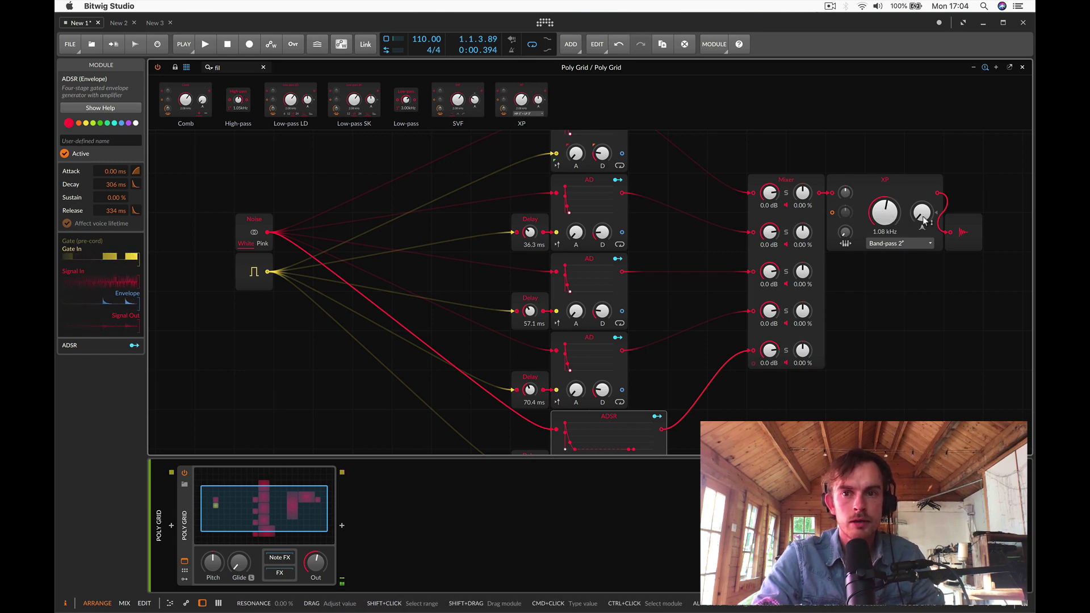
pyautogui.moveTo(921, 212); pyautogui.dragTo(846, 170)
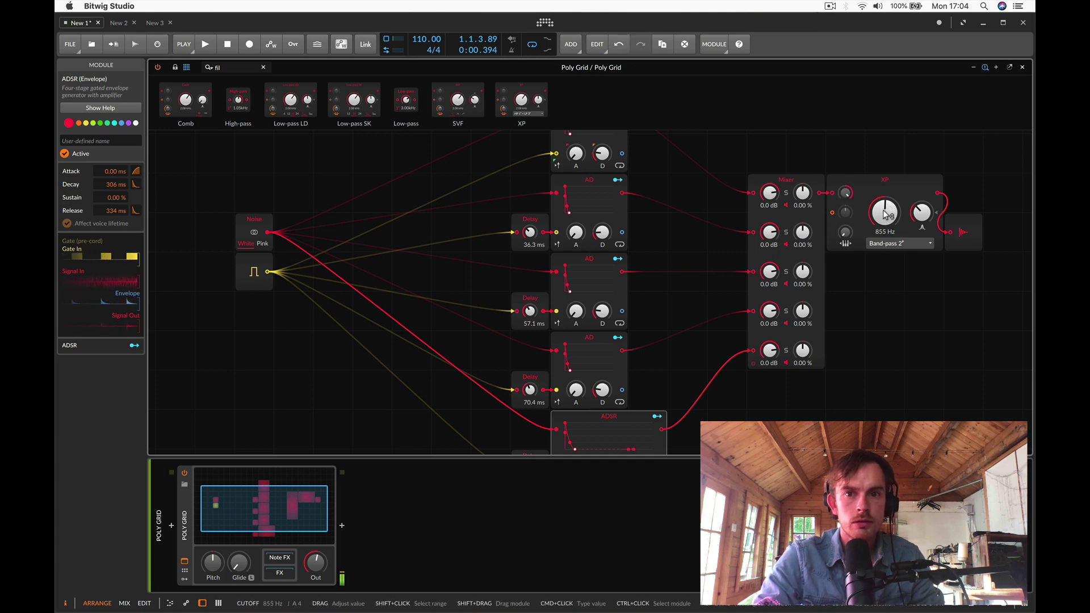
# Set the ADSR's decay to 395 ms and release to 243 ms, and lower mixer channel 5 to -2.4 dB.
pyautogui.scroll(-2, 702, 388)
pyautogui.moveTo(598, 406); pyautogui.dragTo(597, 397)
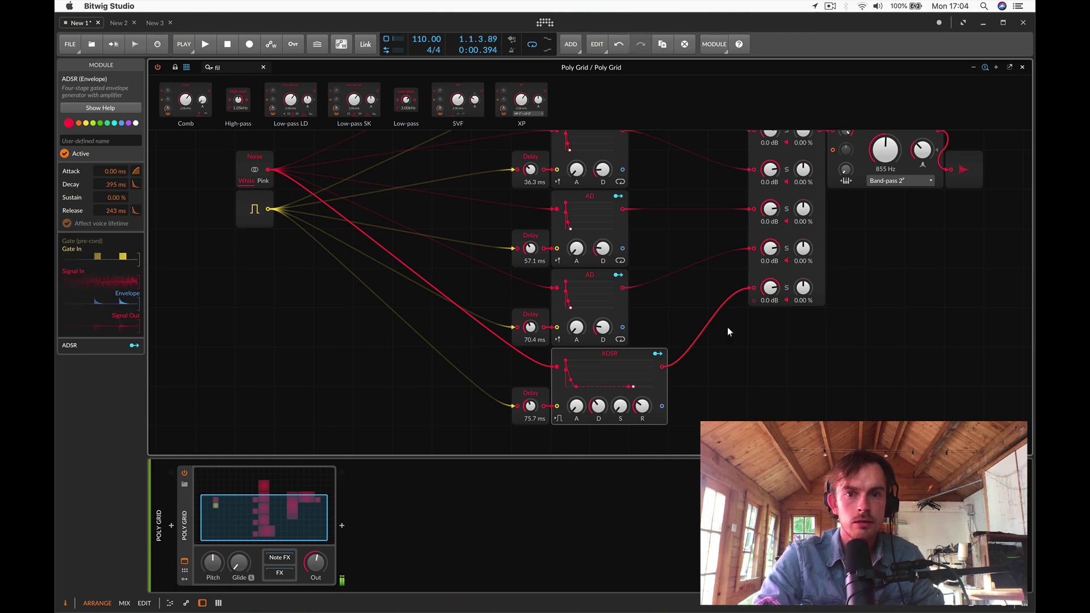
pyautogui.moveTo(767, 294); pyautogui.dragTo(768, 297)
pyautogui.scroll(1, 913, 185)
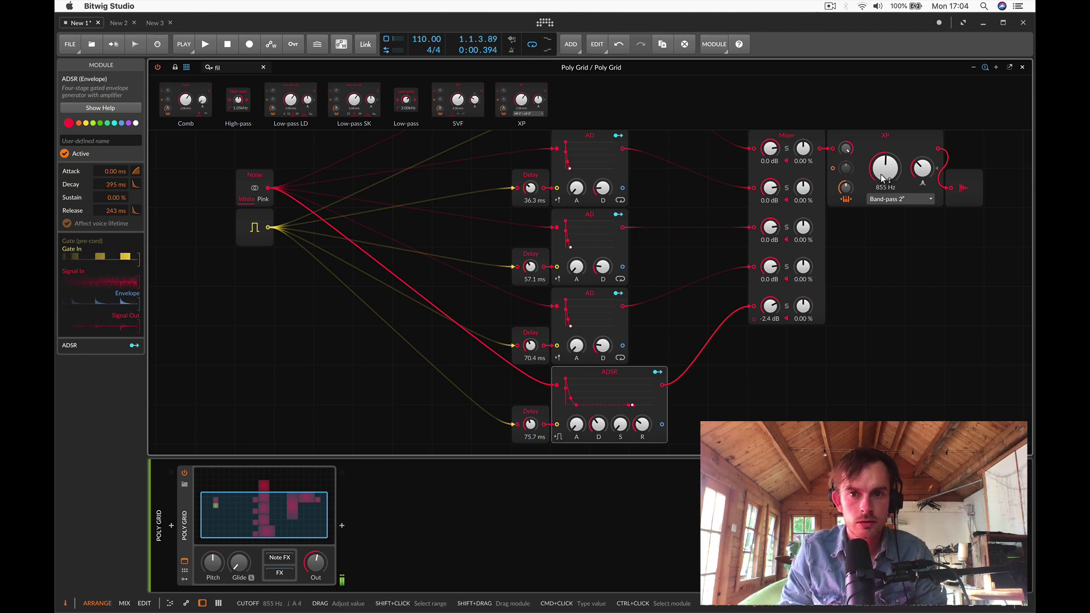
# Lower the XP filter's cutoff to 262 Hz.
pyautogui.moveTo(882, 178); pyautogui.dragTo(882, 178)
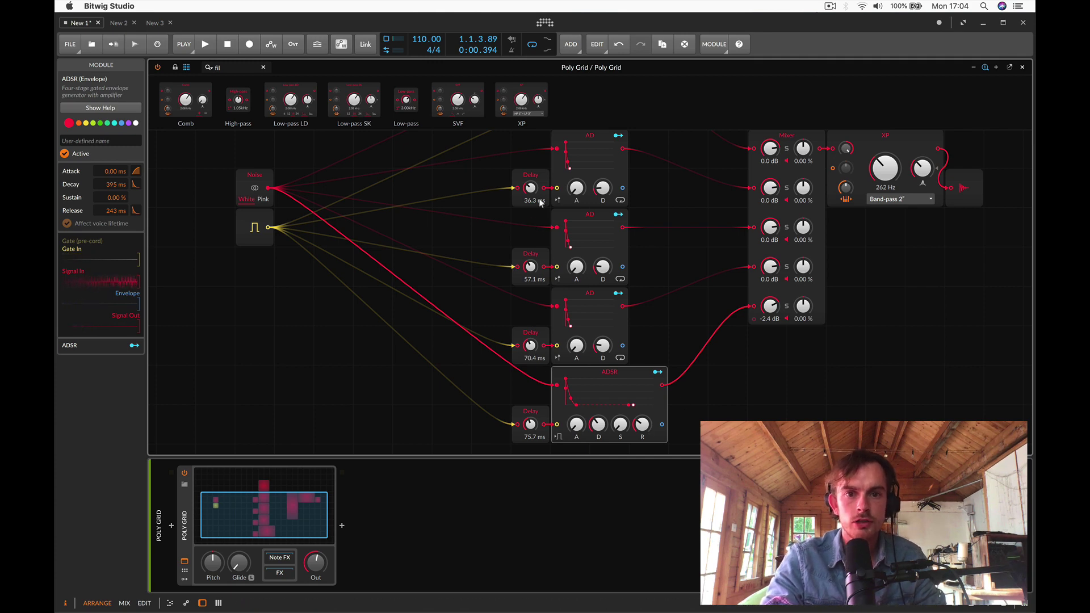
pyautogui.scroll(2, 525, 381)
pyautogui.scroll(-2, 527, 381)
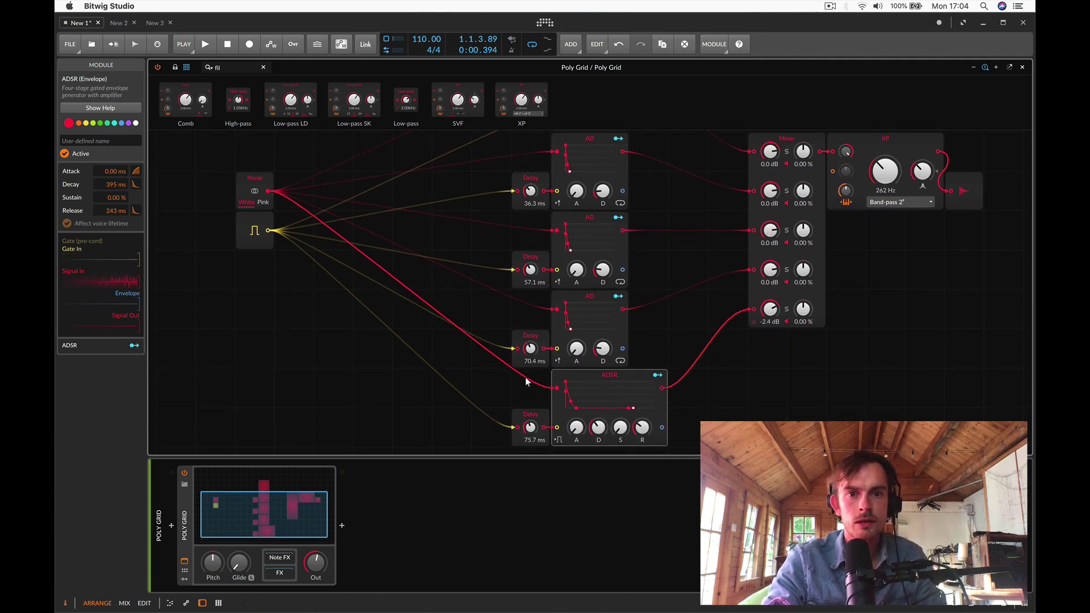
# Create a one-bar note clip at the start of the Poly Grid track and add a C5 note at 1.1.1.00.
pyautogui.click(1022, 67)
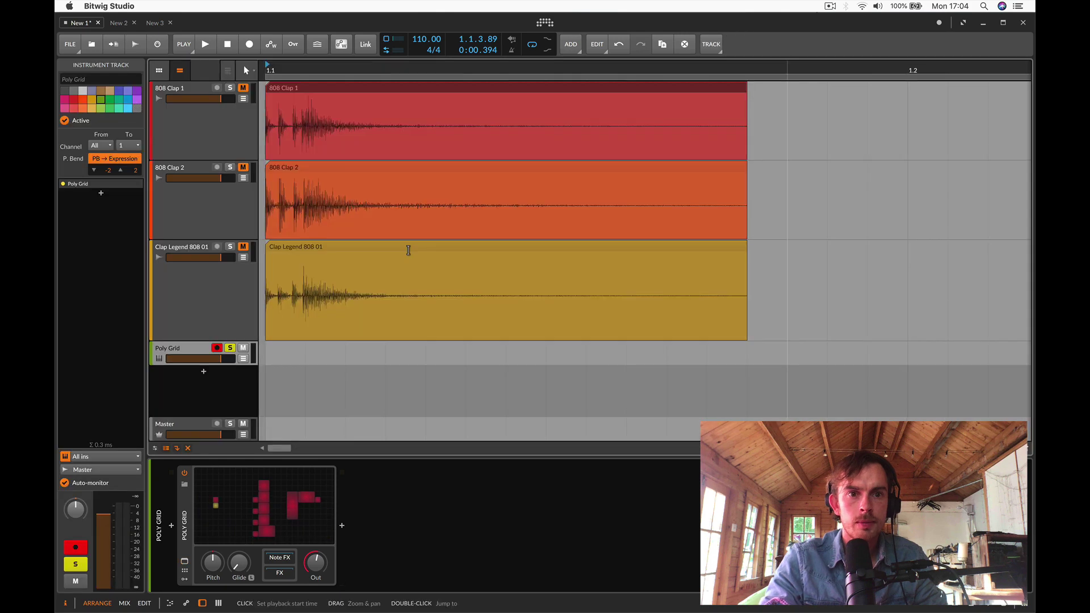
pyautogui.doubleClick(275, 357)
pyautogui.doubleClick(275, 358)
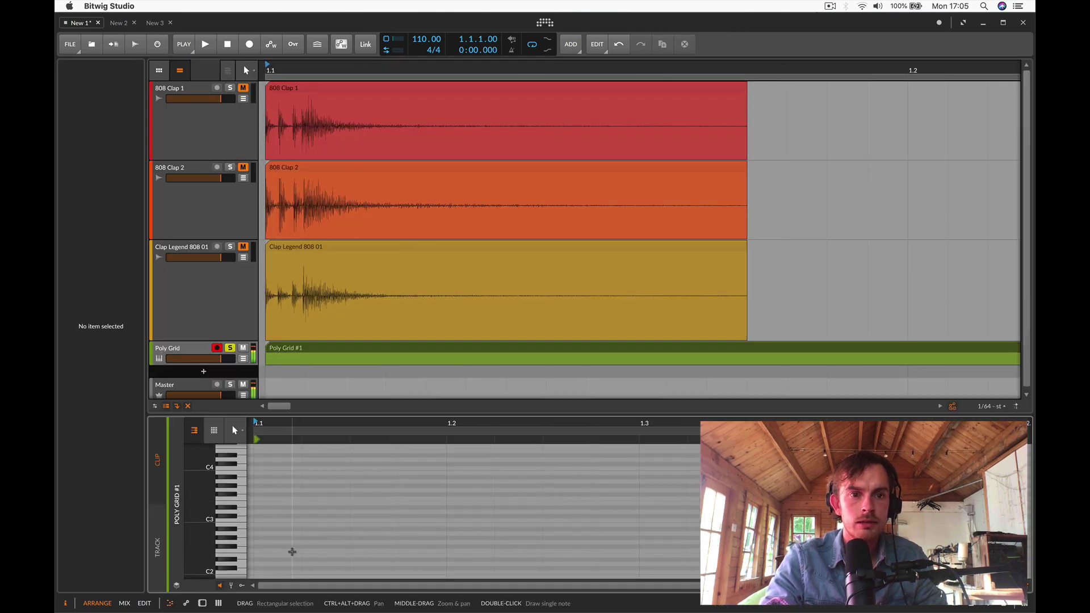
pyautogui.scroll(8, 292, 551)
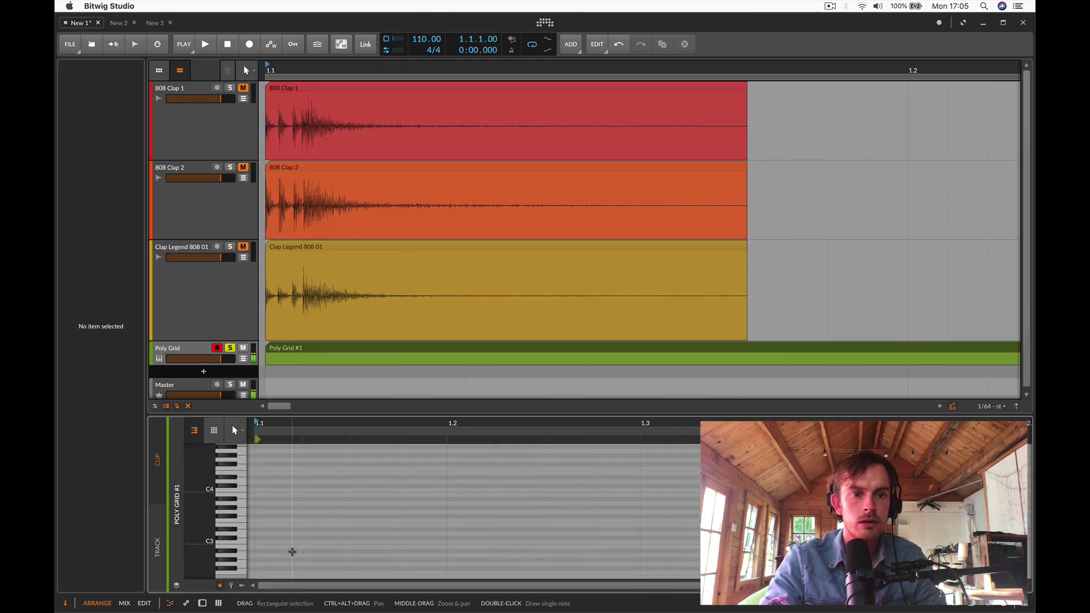
pyautogui.doubleClick(259, 512)
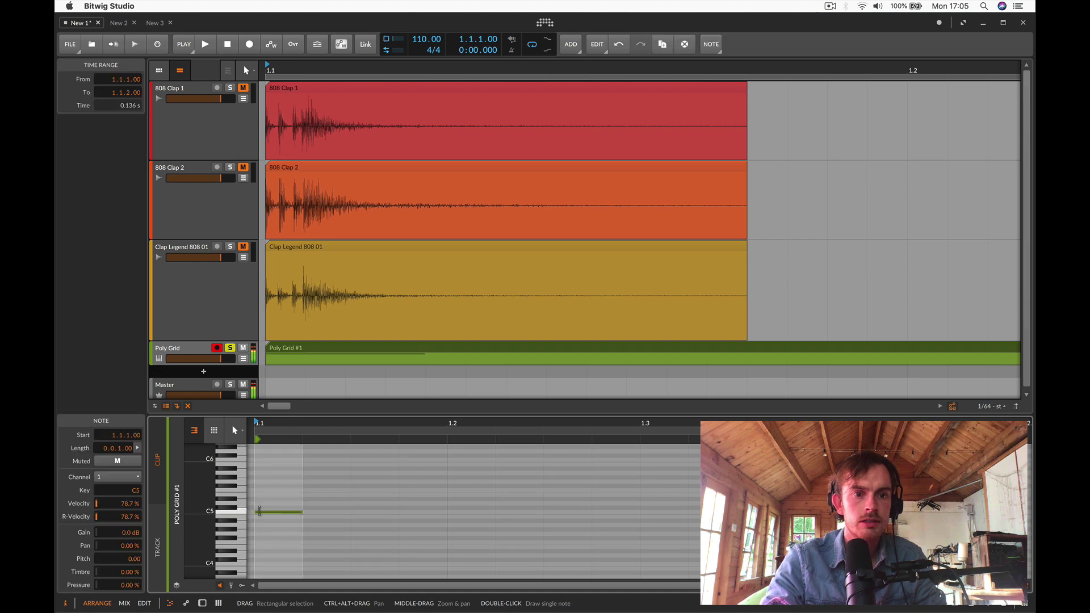
# Bounce the Poly Grid clip in place and enlarge its track to compare the waveform with the reference claps.
pyautogui.click(374, 349)
pyautogui.press('super+b')
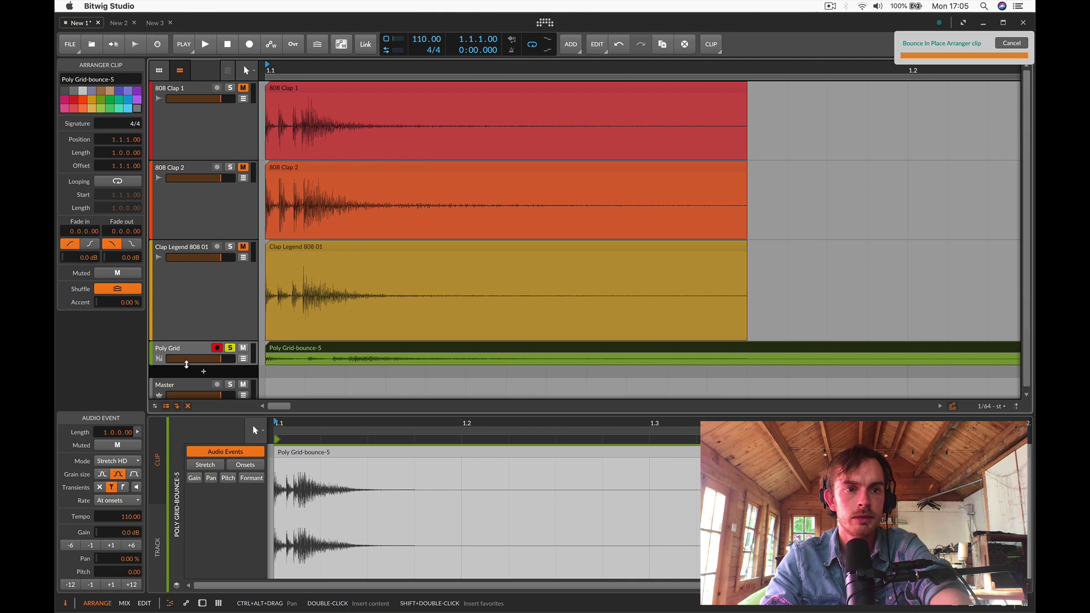
pyautogui.moveTo(186, 365); pyautogui.dragTo(190, 415)
pyautogui.scroll(-2, 392, 278)
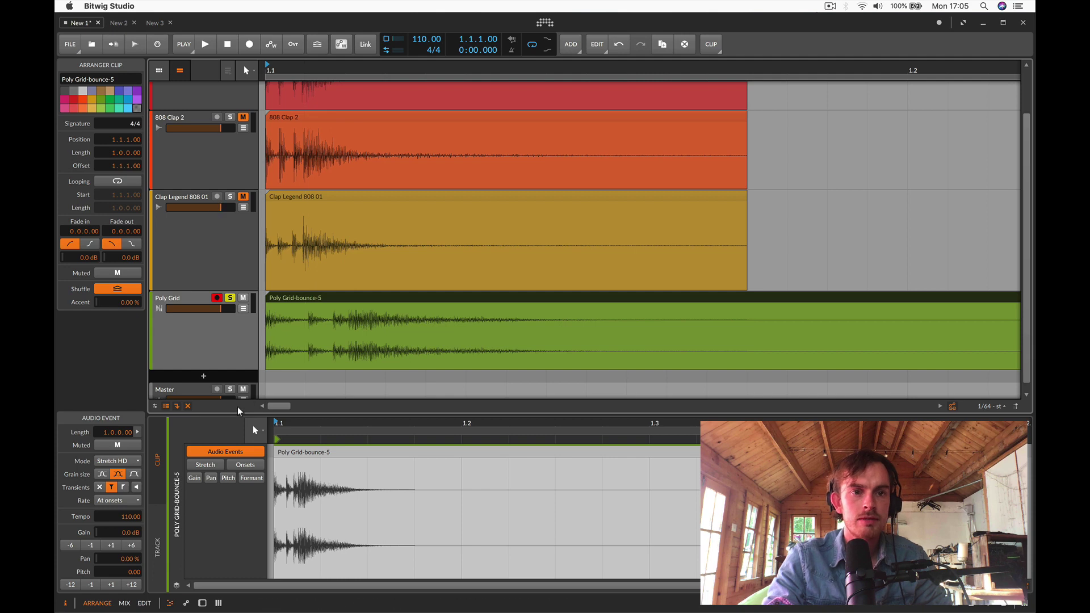
pyautogui.moveTo(243, 414); pyautogui.dragTo(243, 459)
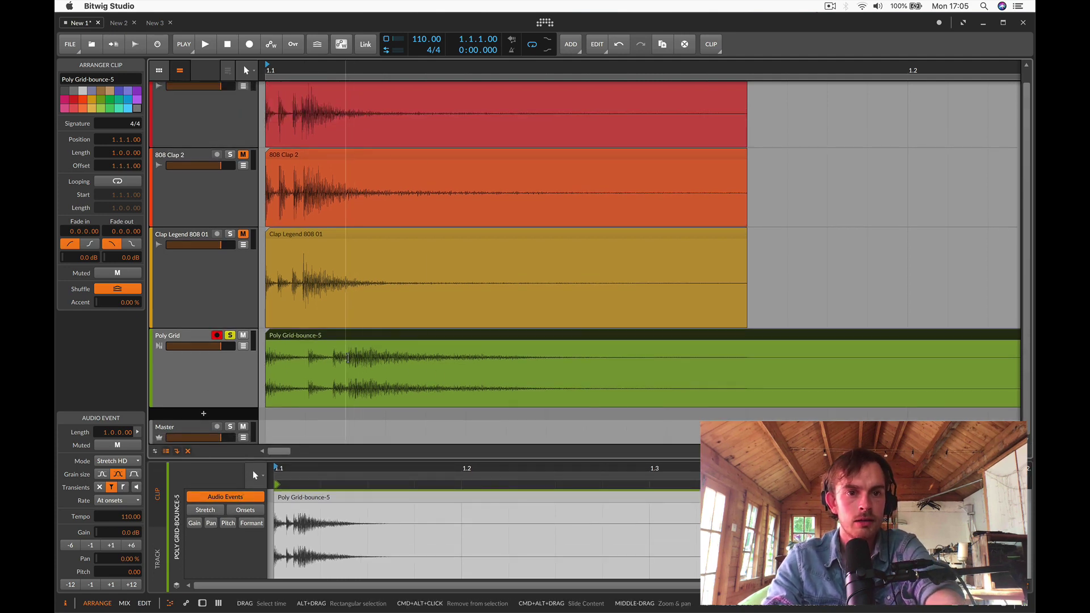
# Set the Delay times in the Poly Grid patch to 10, 20 and 30 ms before the AD envelopes and 35 ms before the ADSR.
pyautogui.press('d')
pyautogui.click(275, 521)
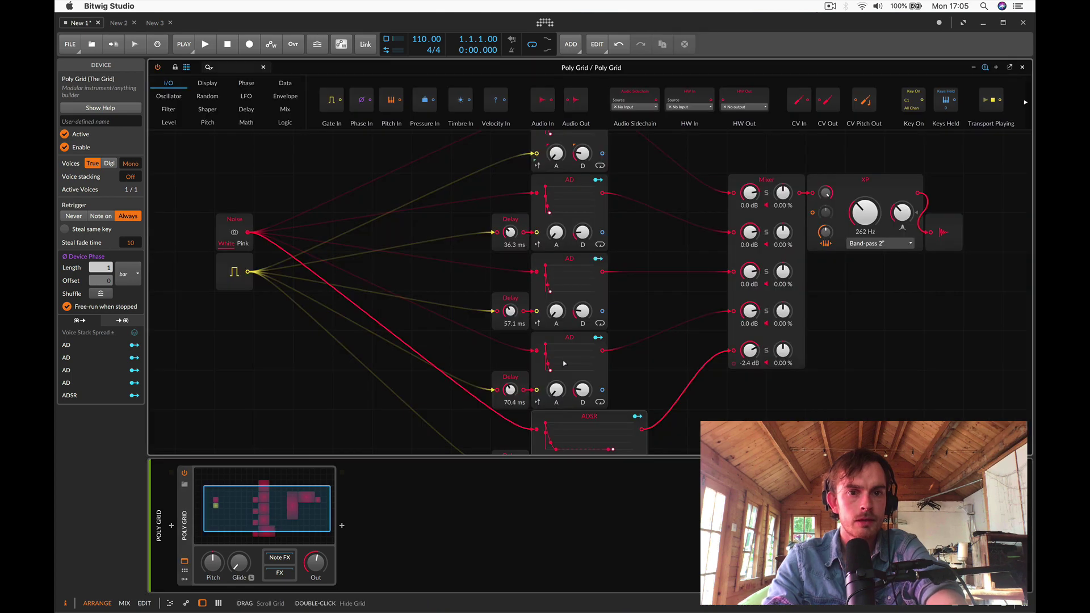
pyautogui.keyDown('super'); pyautogui.click(509, 233); pyautogui.keyUp('super')
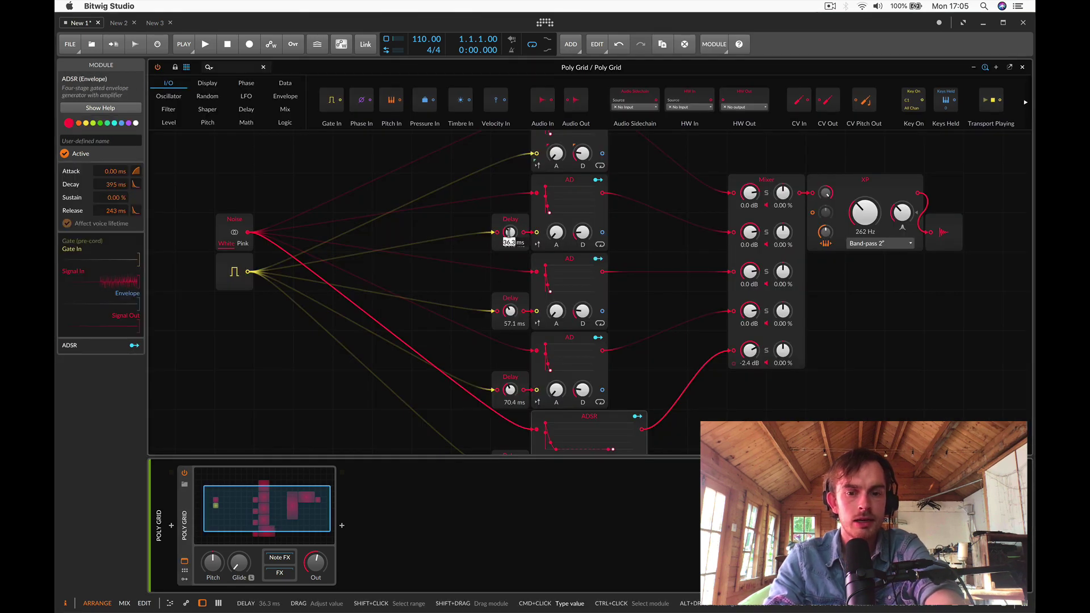
pyautogui.write('10')
pyautogui.press('Return')
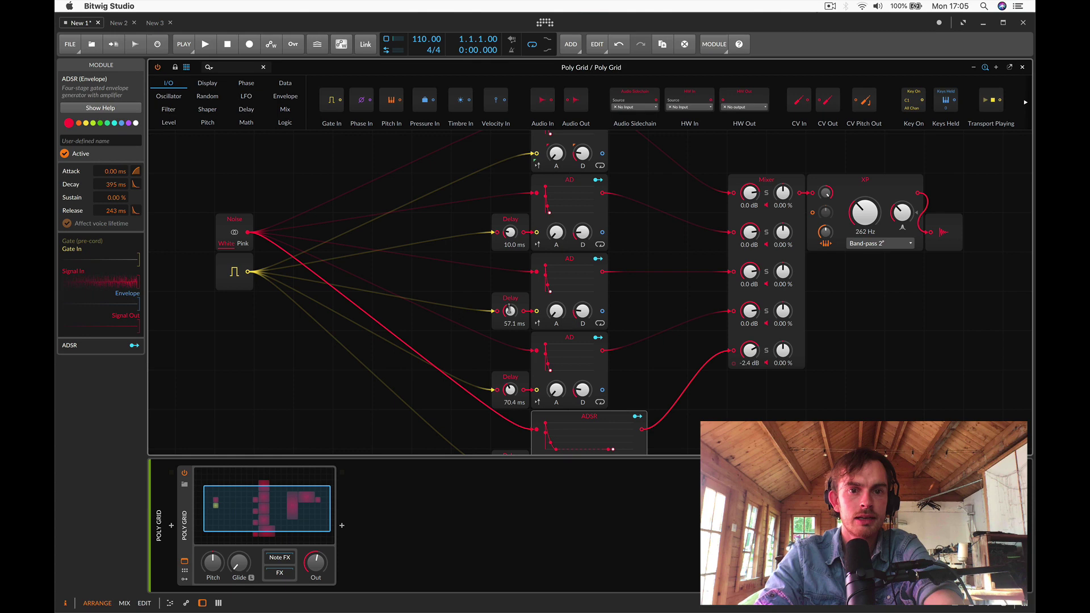
pyautogui.keyDown('super'); pyautogui.click(510, 310); pyautogui.keyUp('super')
pyautogui.write('20')
pyautogui.press('Return')
pyautogui.keyDown('super'); pyautogui.click(509, 390); pyautogui.keyUp('super')
pyautogui.write('3')
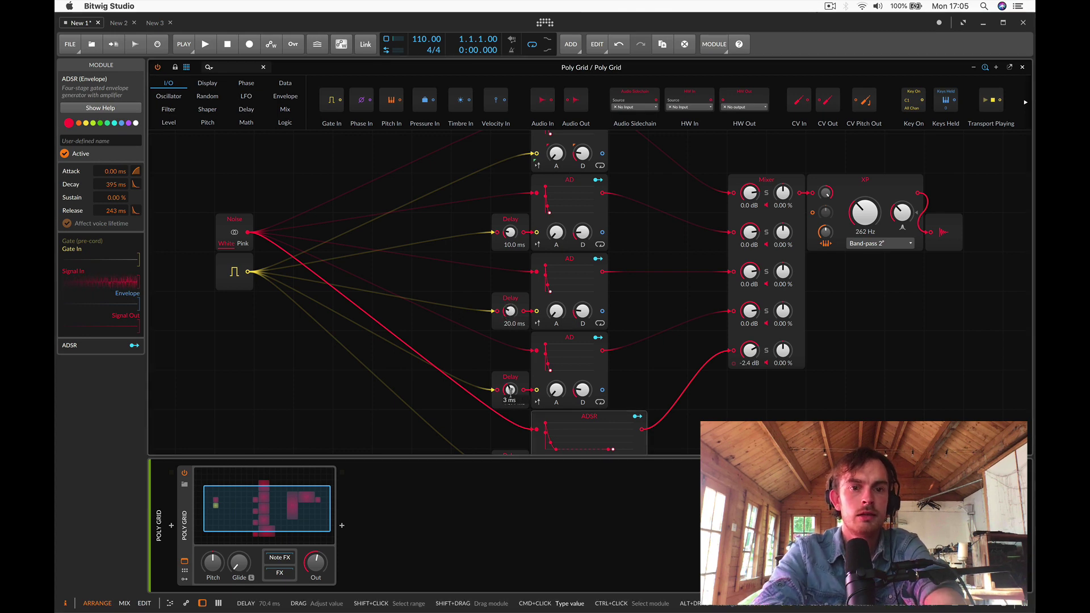
pyautogui.write('0')
pyautogui.press('Return')
pyautogui.scroll(-3, 509, 390)
pyautogui.keyDown('super'); pyautogui.click(510, 397); pyautogui.keyUp('super')
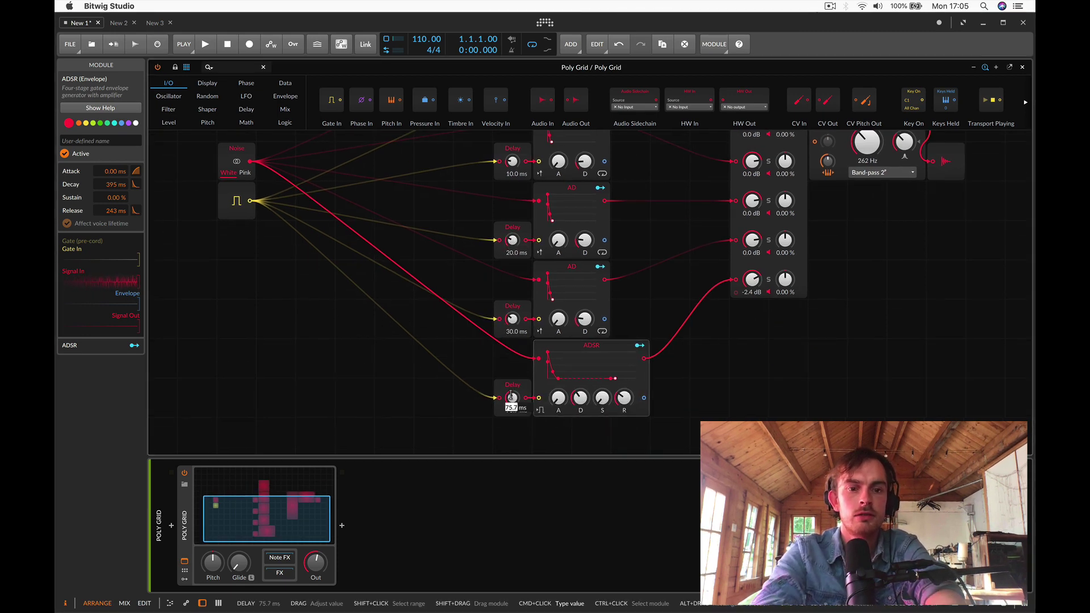
pyautogui.write('35')
pyautogui.press('Return')
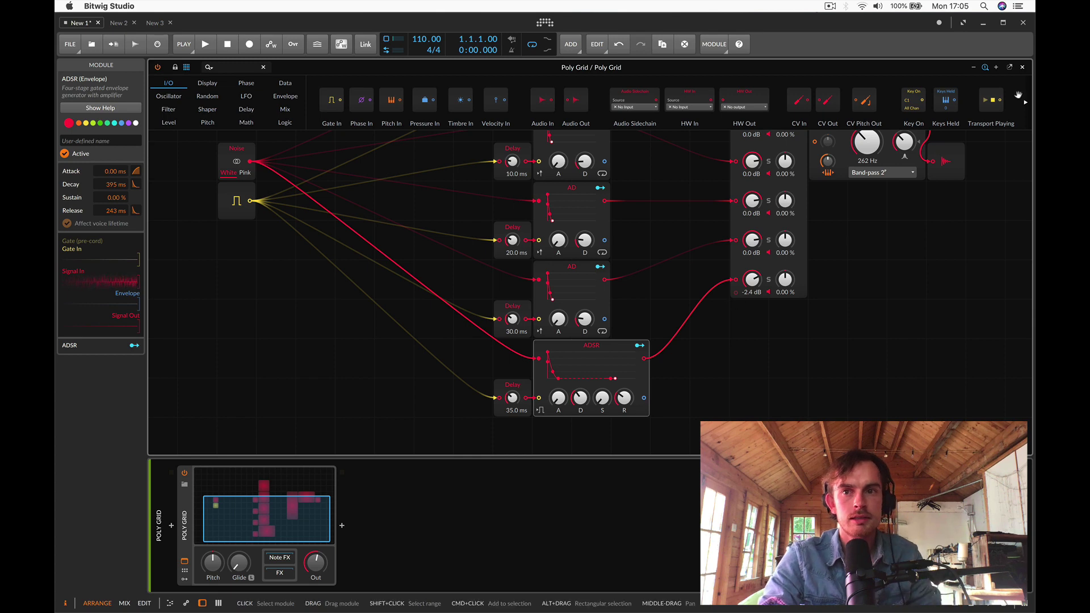
# Delete the bounced clip from the Poly Grid track.
pyautogui.click(1022, 68)
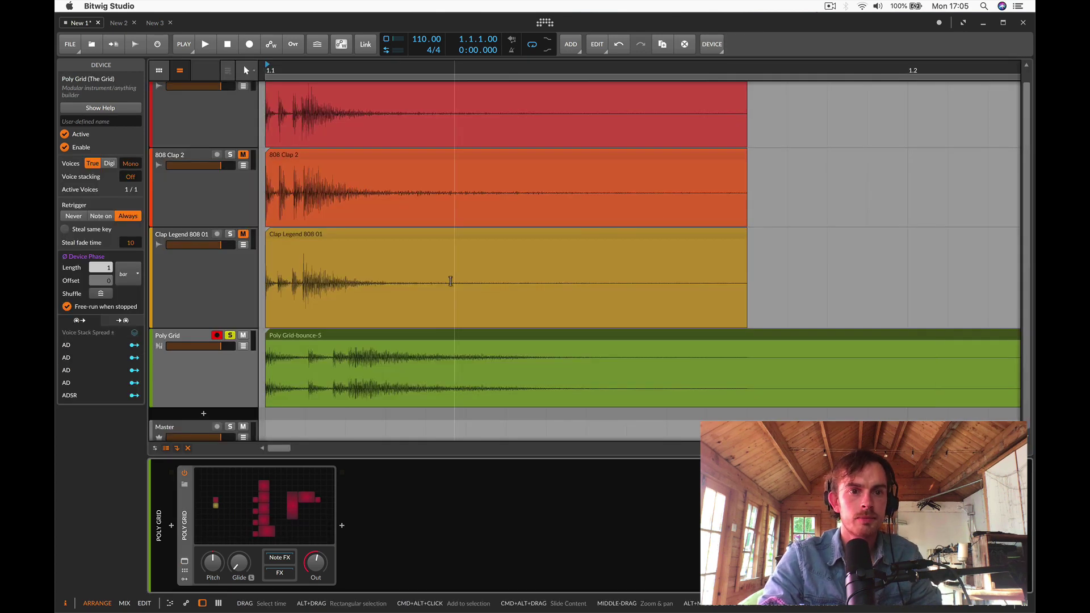
pyautogui.click(377, 335)
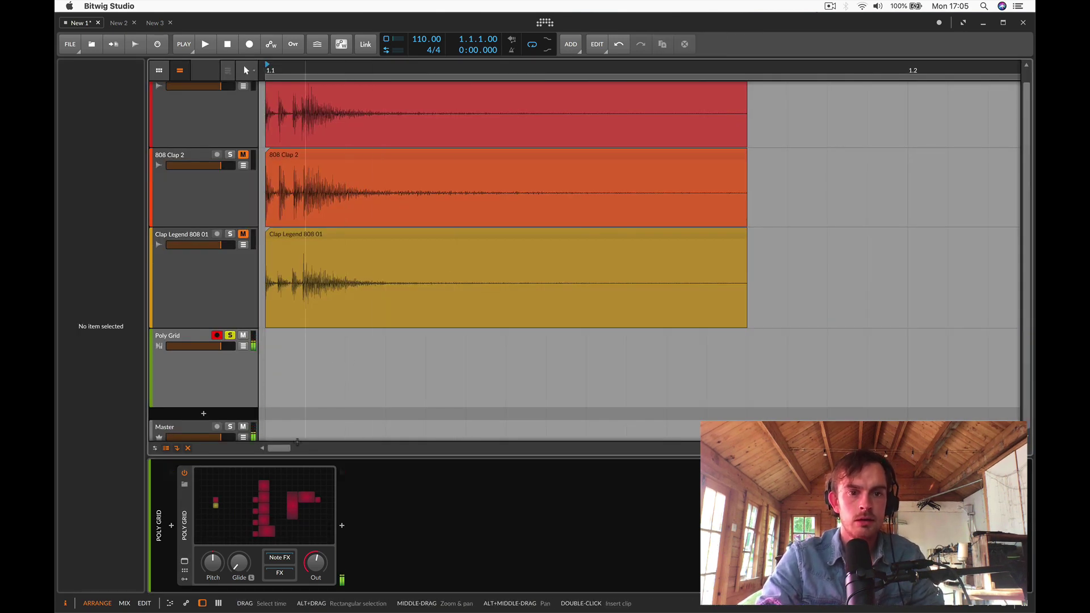
# Disable mixer channel 5 in the Poly Grid patch to audition the AD bursts without the ADSR tail.
pyautogui.doubleClick(260, 513)
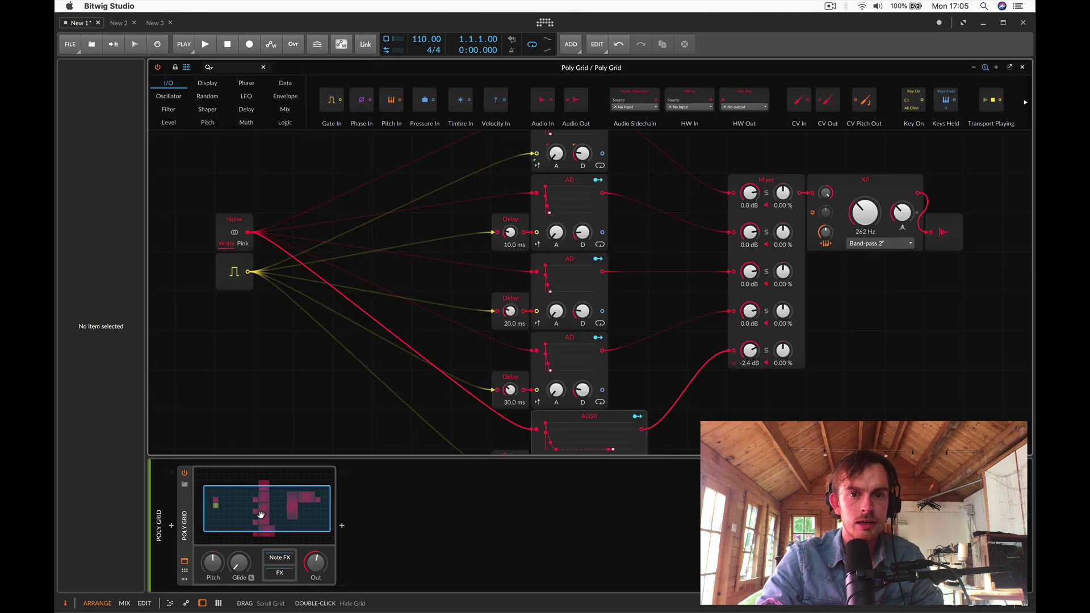
pyautogui.scroll(1, 720, 293)
pyautogui.scroll(-3, 738, 313)
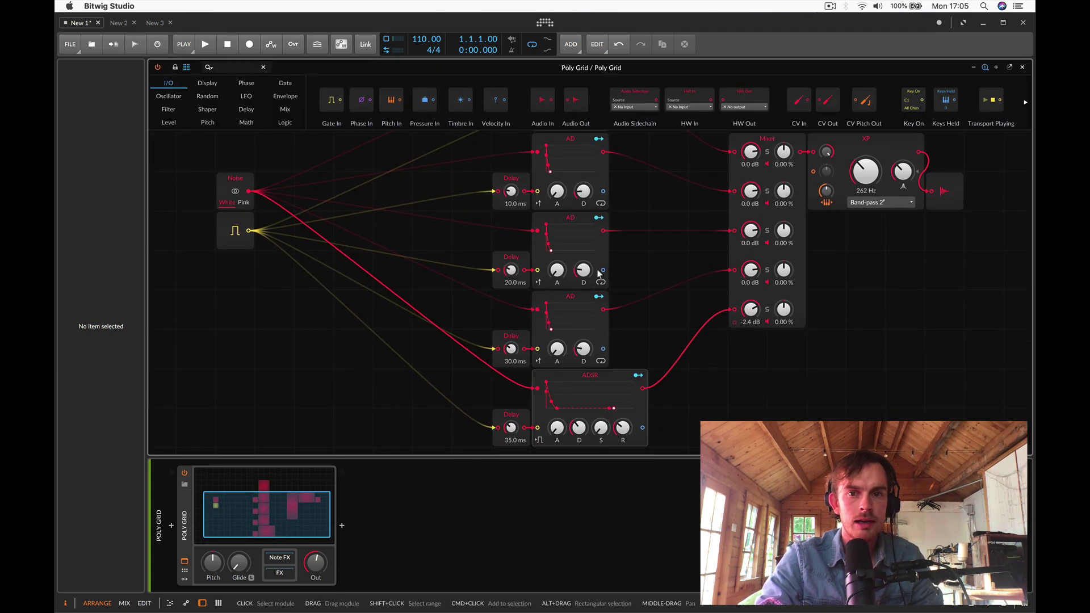
pyautogui.click(767, 321)
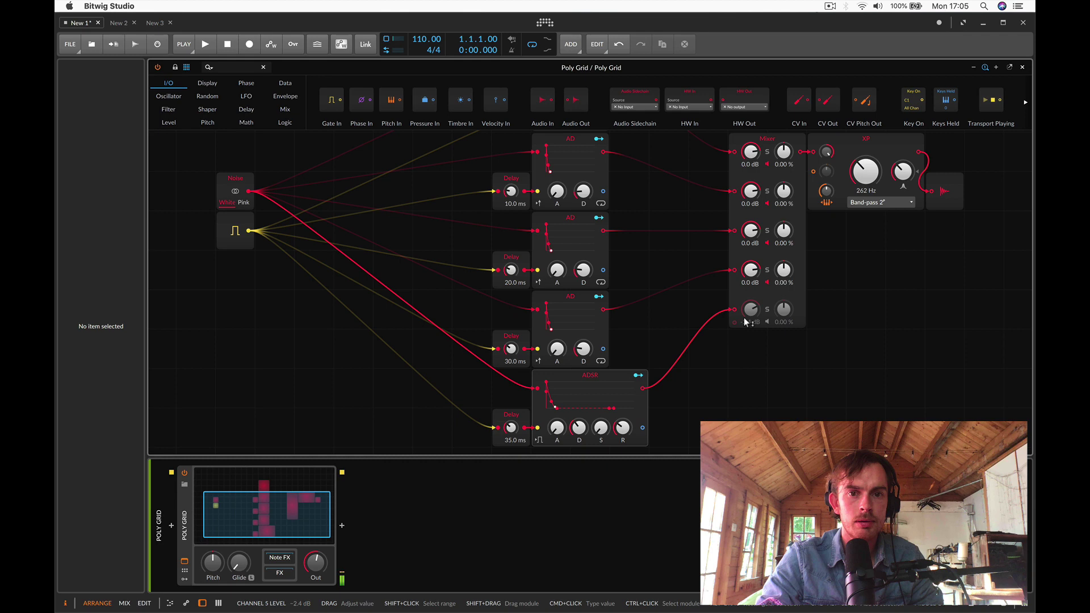
# Adjust the decay of the first three AD envelopes, bringing the second to about 52.3 ms.
pyautogui.scroll(3, 737, 307)
pyautogui.scroll(3, 619, 238)
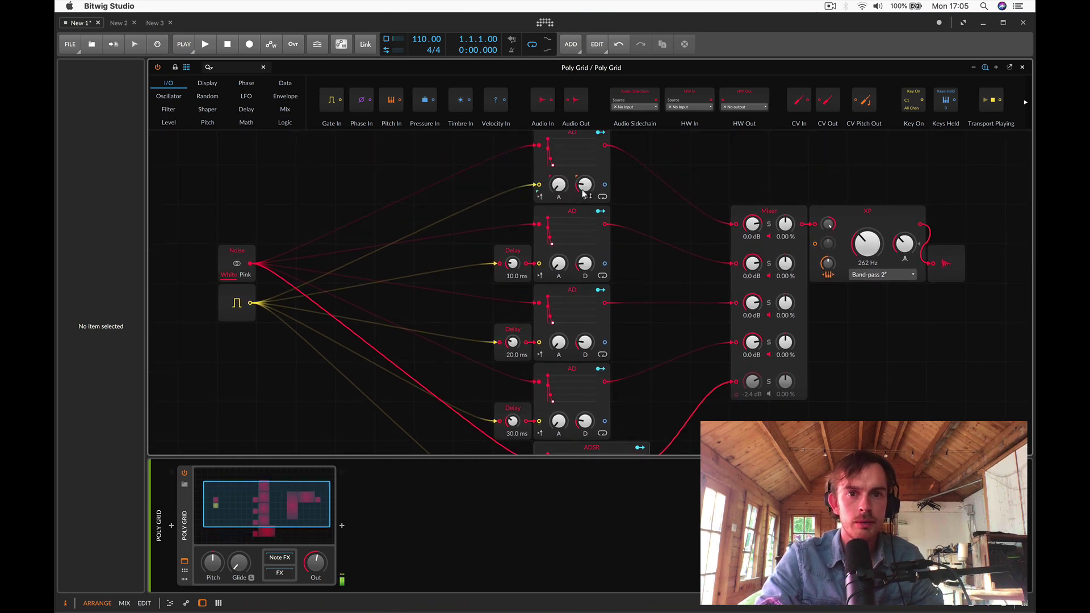
pyautogui.moveTo(584, 188); pyautogui.dragTo(584, 184)
pyautogui.moveTo(584, 263); pyautogui.dragTo(584, 260)
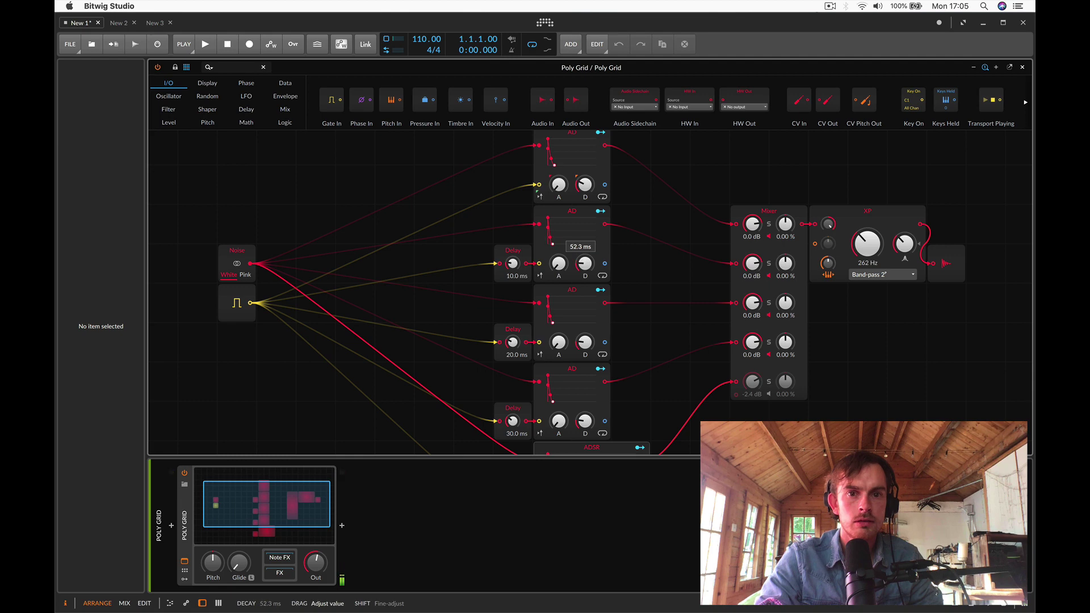
pyautogui.moveTo(584, 342); pyautogui.dragTo(584, 343)
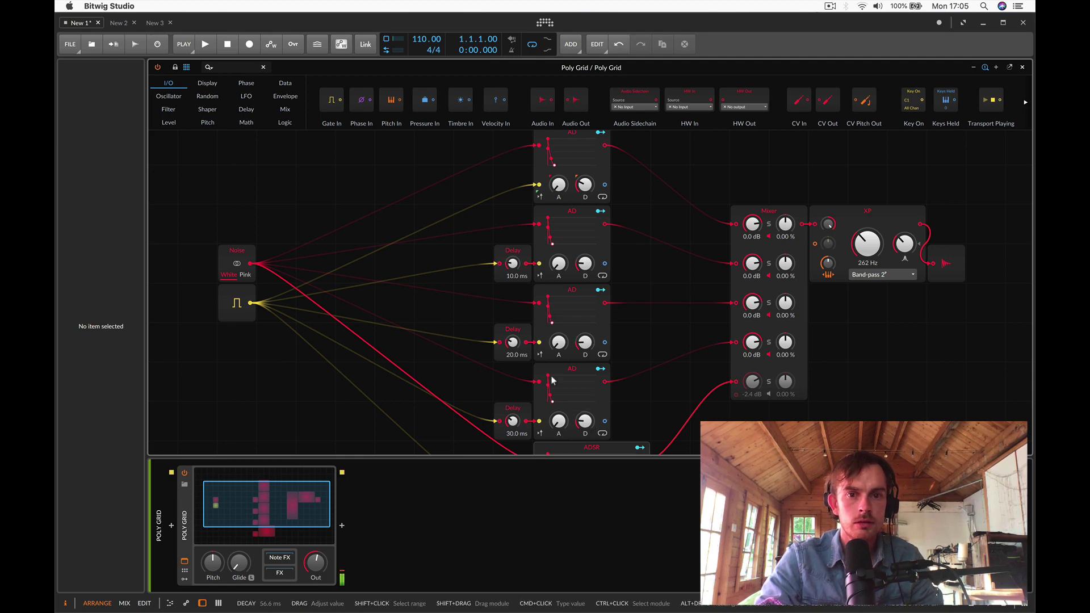
# Set the three Delay times before the AD envelopes to 14.4, 23.5 and 34.6 ms.
pyautogui.moveTo(514, 346); pyautogui.dragTo(514, 344)
pyautogui.moveTo(513, 266); pyautogui.dragTo(514, 264)
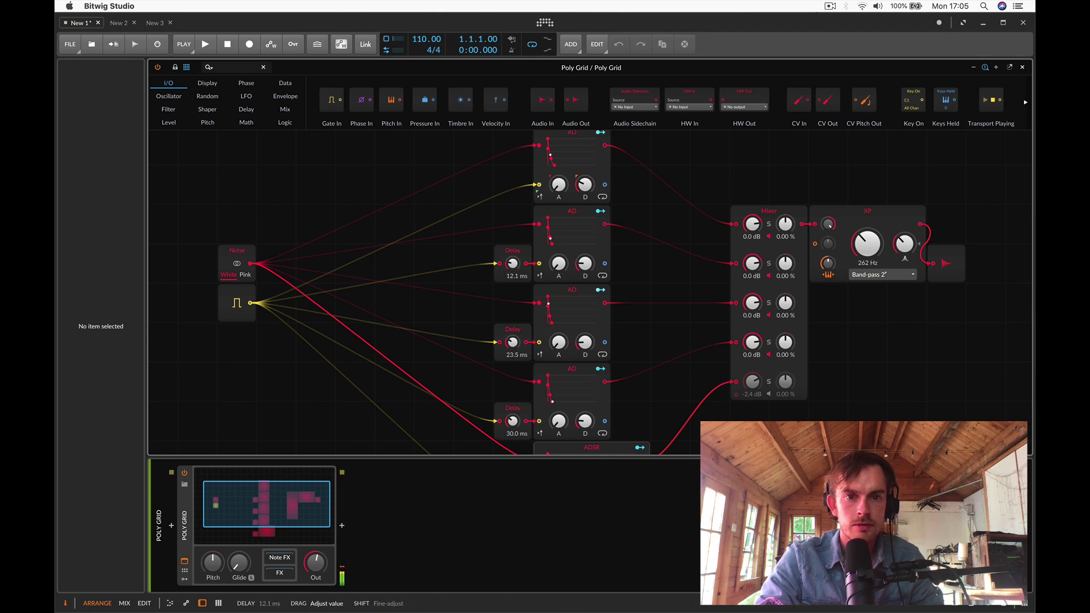
pyautogui.moveTo(513, 421); pyautogui.dragTo(513, 416)
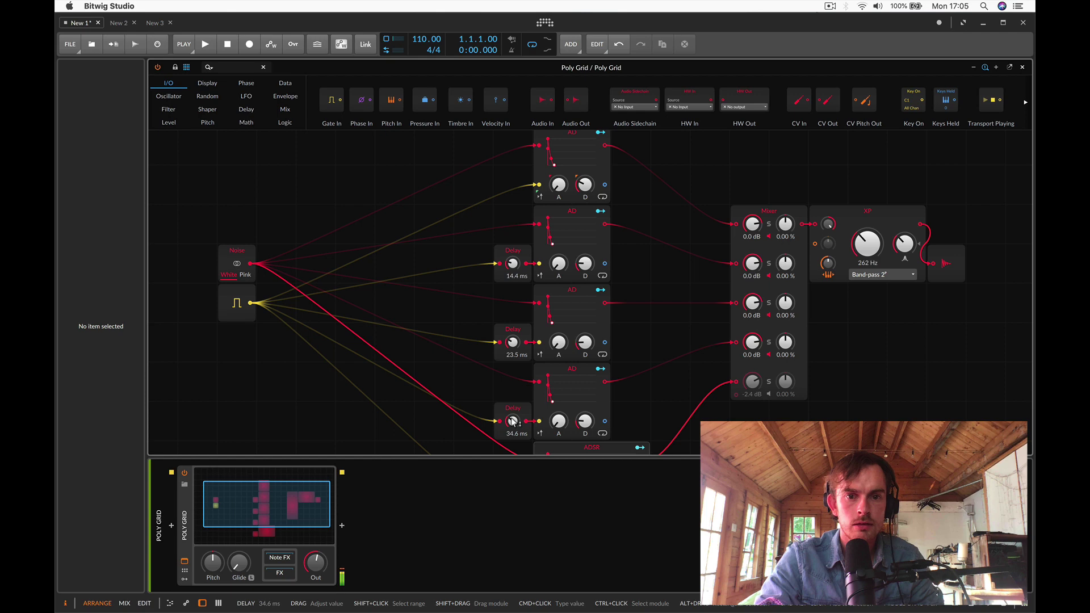
# Fine-tune the decay of the third, second and first AD envelopes by ear.
pyautogui.moveTo(589, 347); pyautogui.dragTo(588, 354)
pyautogui.moveTo(587, 270); pyautogui.dragTo(585, 264)
pyautogui.moveTo(584, 184); pyautogui.dragTo(584, 185)
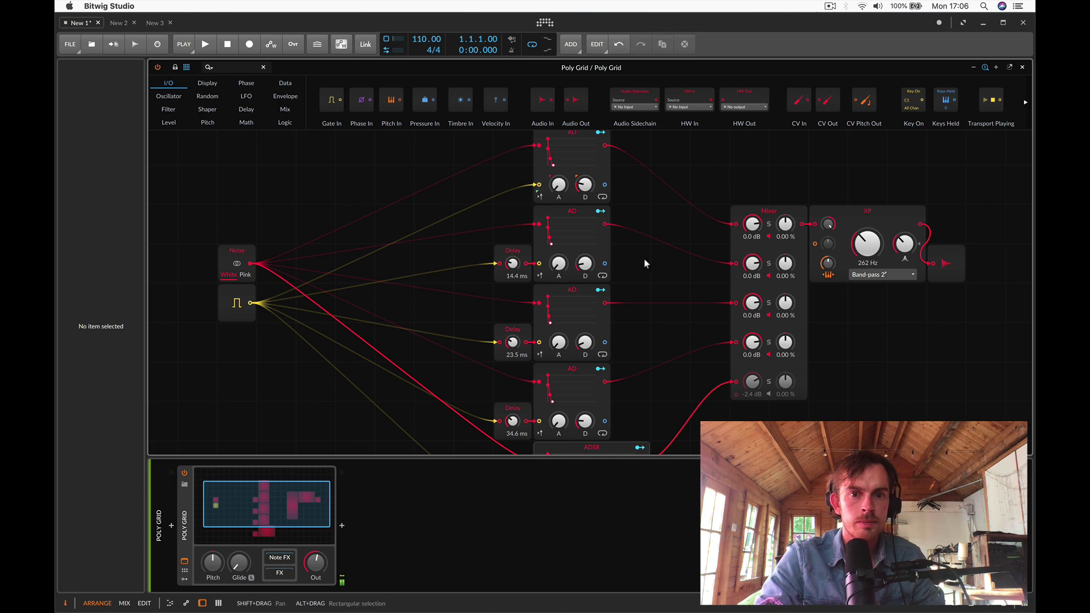
# Re-enable mixer channel 5 and adjust the ADSR envelope's decay and release.
pyautogui.scroll(-5, 644, 261)
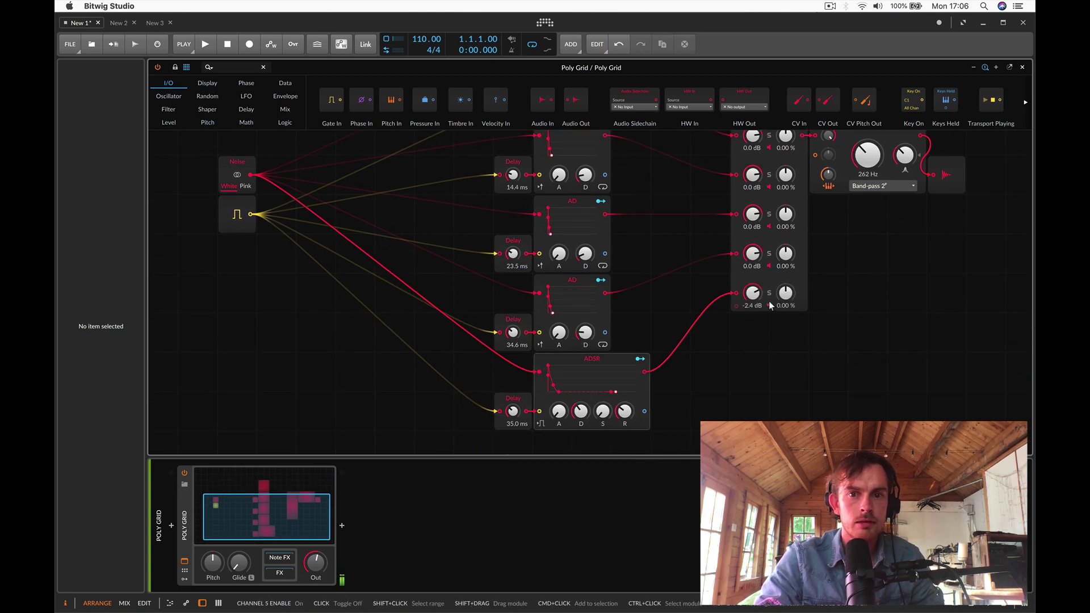
pyautogui.moveTo(625, 412); pyautogui.dragTo(624, 419)
pyautogui.moveTo(581, 412); pyautogui.dragTo(624, 410)
pyautogui.moveTo(867, 156); pyautogui.dragTo(866, 173)
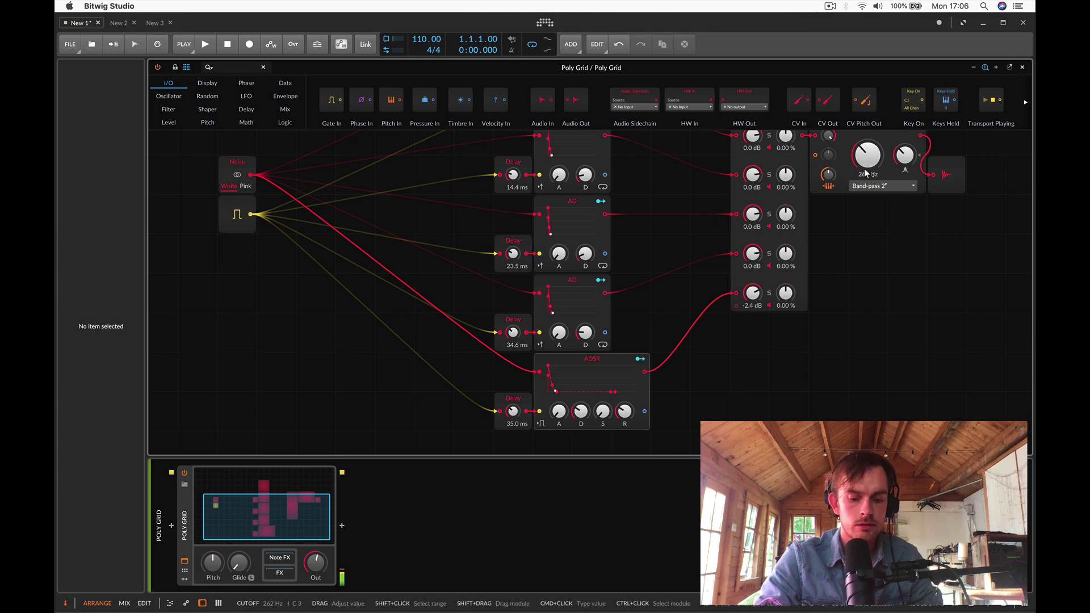
# Create a one-bar clip with a C5 note at its start on the Poly Grid track and bounce it in place.
pyautogui.click(1022, 68)
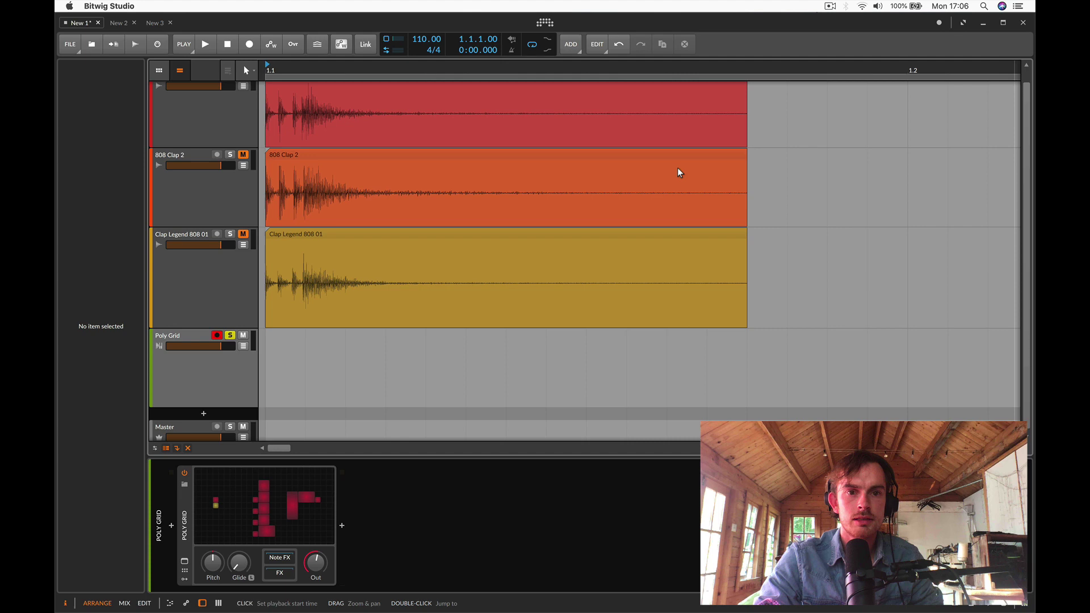
pyautogui.doubleClick(294, 348)
pyautogui.scroll(5, 261, 557)
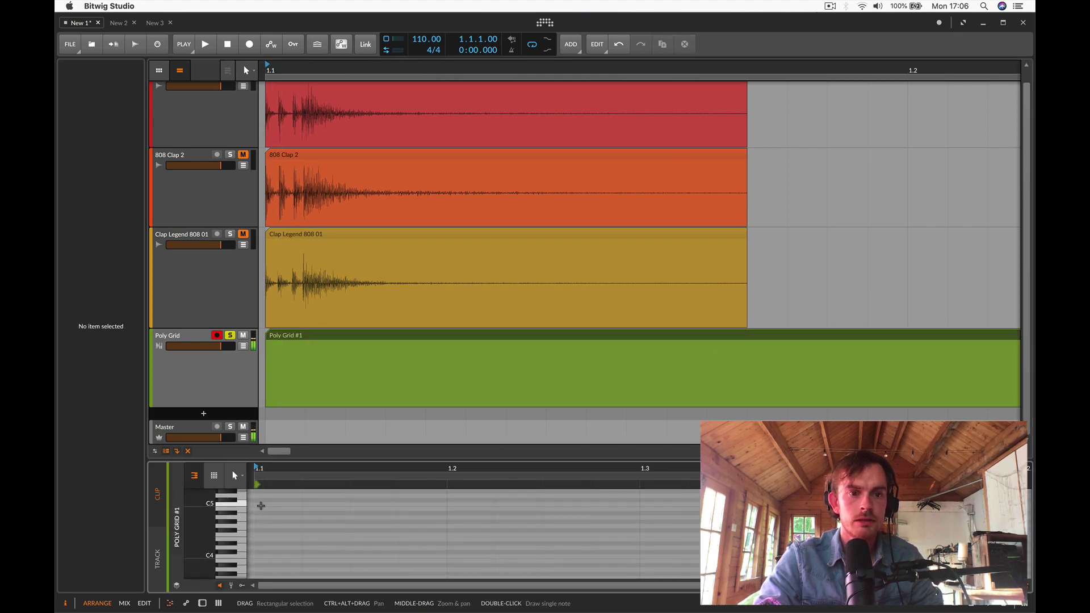
pyautogui.doubleClick(261, 505)
pyautogui.click(393, 338)
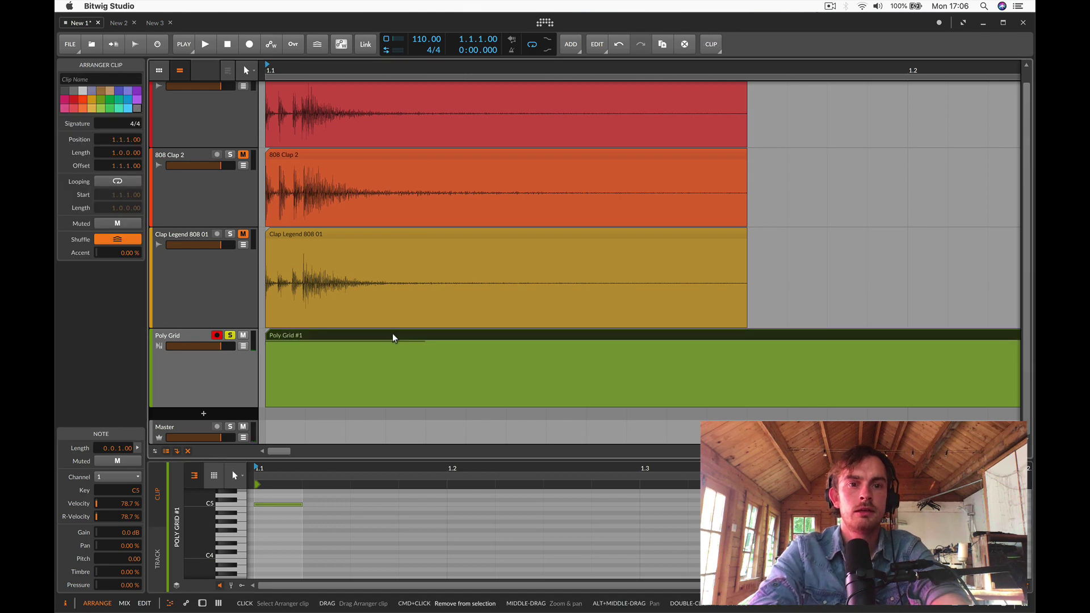
pyautogui.press('super+b')
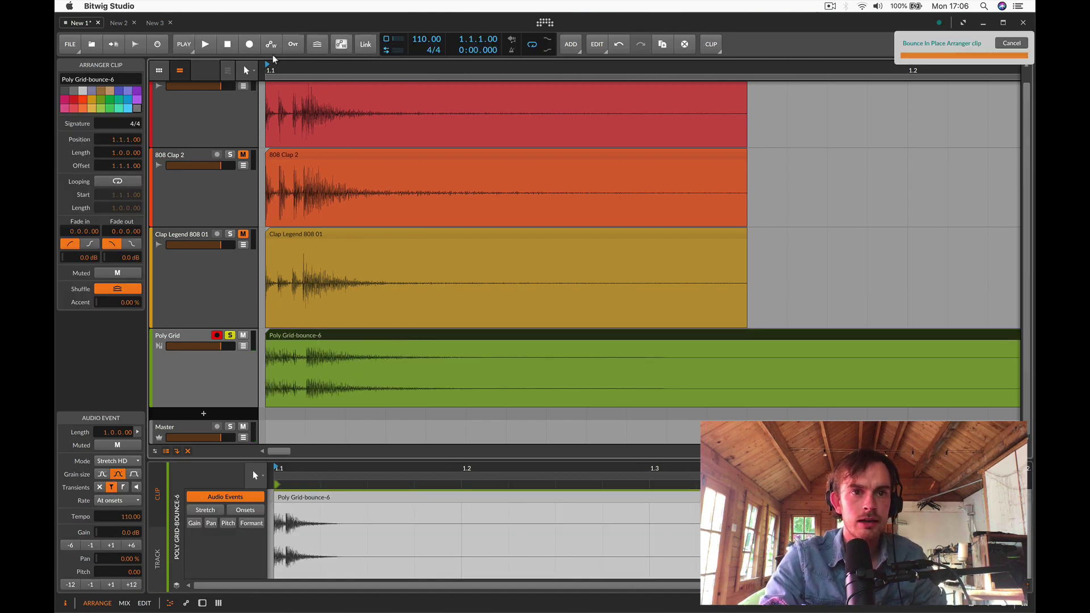
pyautogui.moveTo(271, 70); pyautogui.dragTo(271, 119)
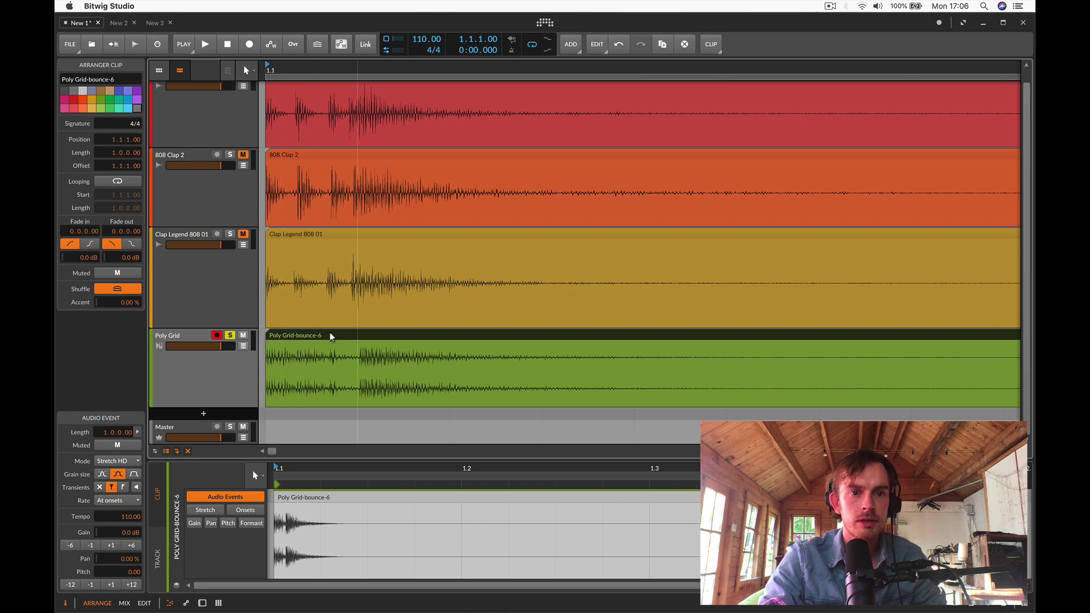
# Adjust the decay of the first and third AD envelopes in the Poly Grid device.
pyautogui.click(179, 336)
pyautogui.click(287, 526)
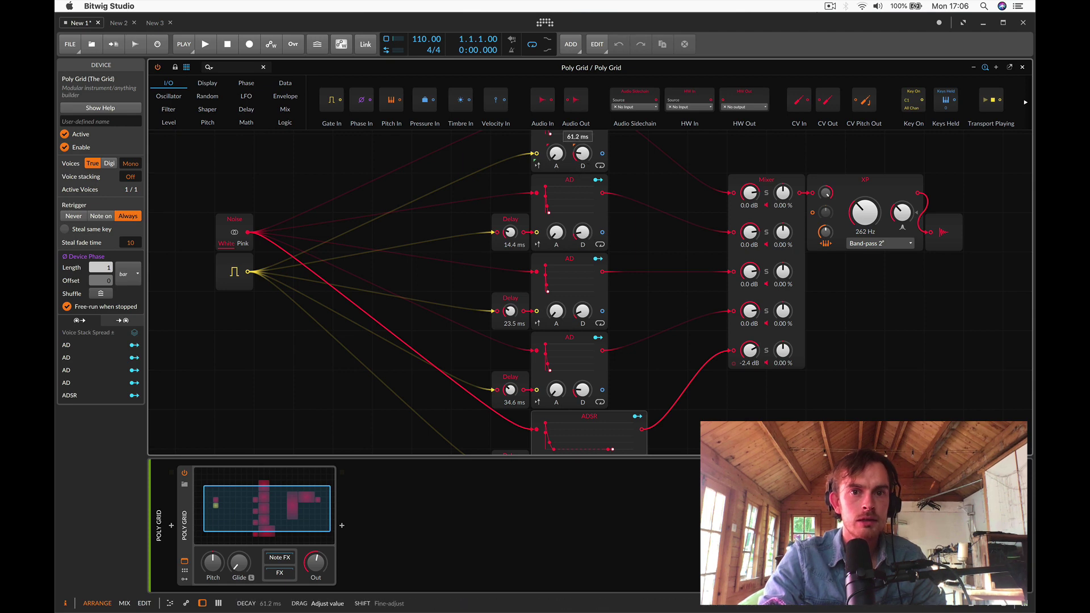
pyautogui.moveTo(581, 153); pyautogui.dragTo(582, 163)
pyautogui.moveTo(581, 310); pyautogui.dragTo(581, 313)
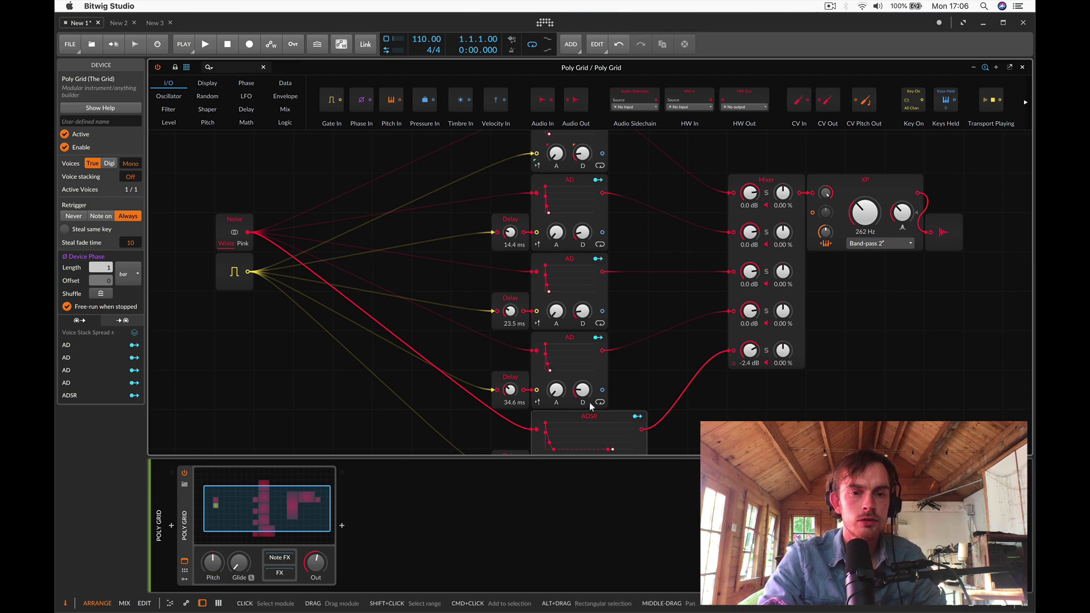
pyautogui.scroll(-2, 592, 407)
pyautogui.click(1021, 68)
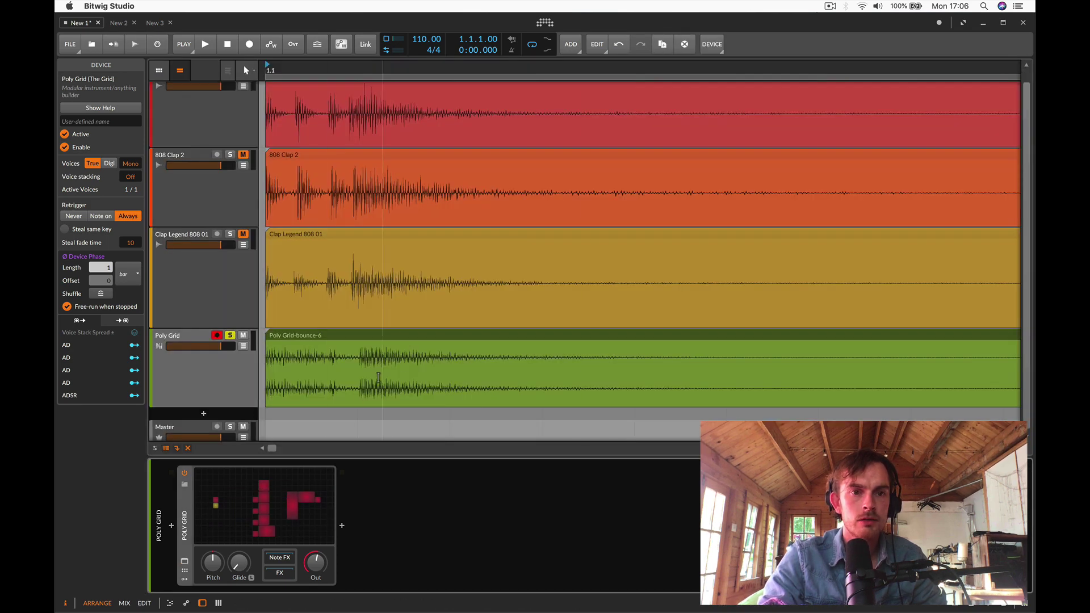
# Set the Delay before the ADSR envelope to 33.4 ms and the Delay before the fourth AD envelope to 30.0 ms.
pyautogui.click(270, 515)
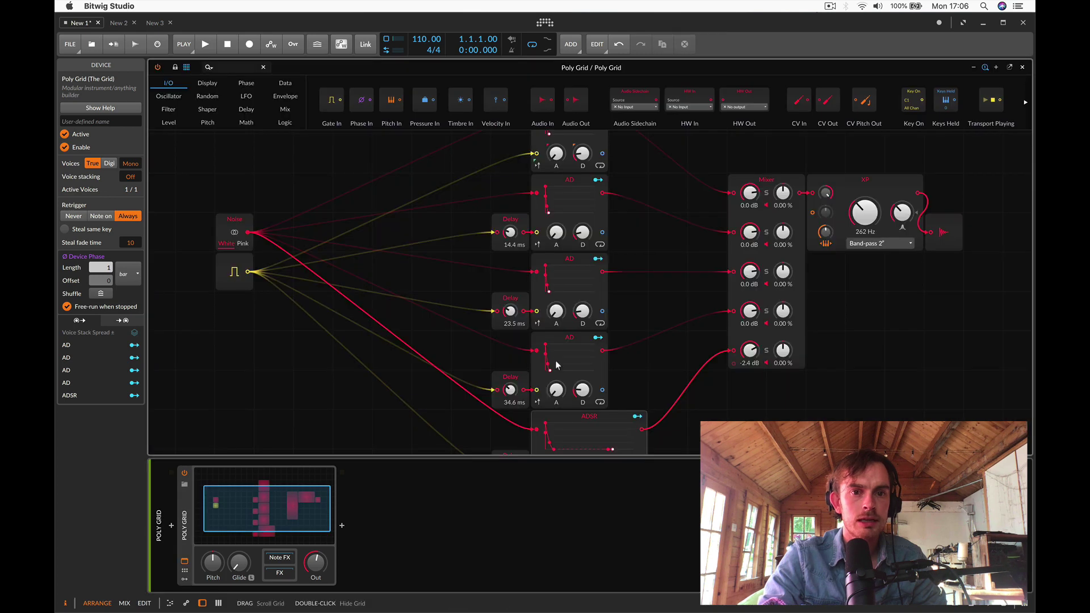
pyautogui.scroll(-4, 558, 366)
pyautogui.moveTo(511, 384); pyautogui.dragTo(510, 386)
pyautogui.moveTo(510, 309); pyautogui.dragTo(510, 311)
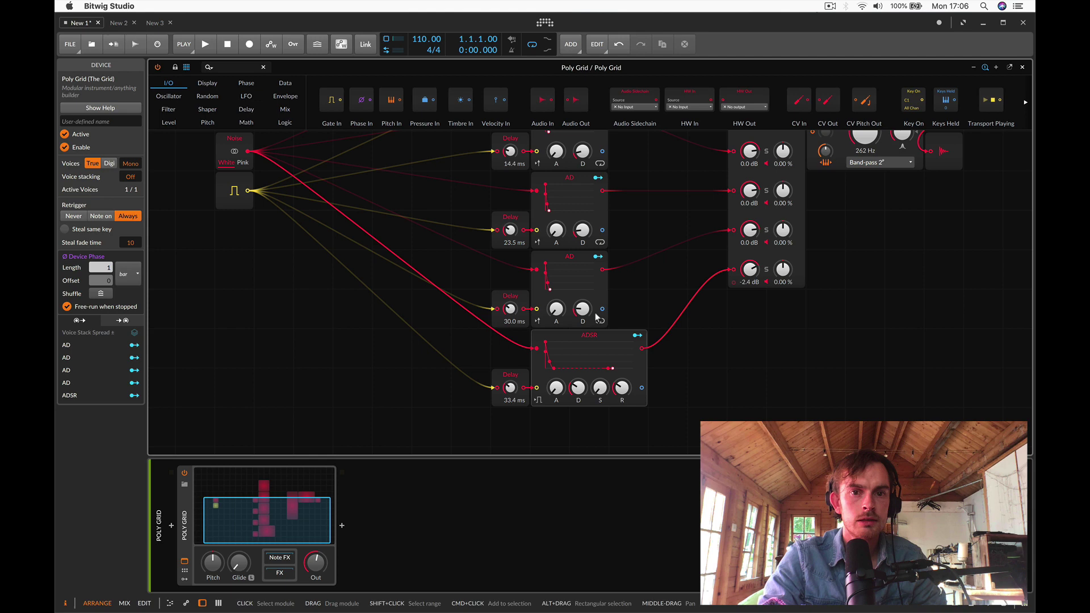
# Shorten the decay of all four AD envelopes, the fourth to 11.2 ms, and lower mixer channel 5 to -5.5 dB.
pyautogui.moveTo(582, 308); pyautogui.dragTo(582, 309)
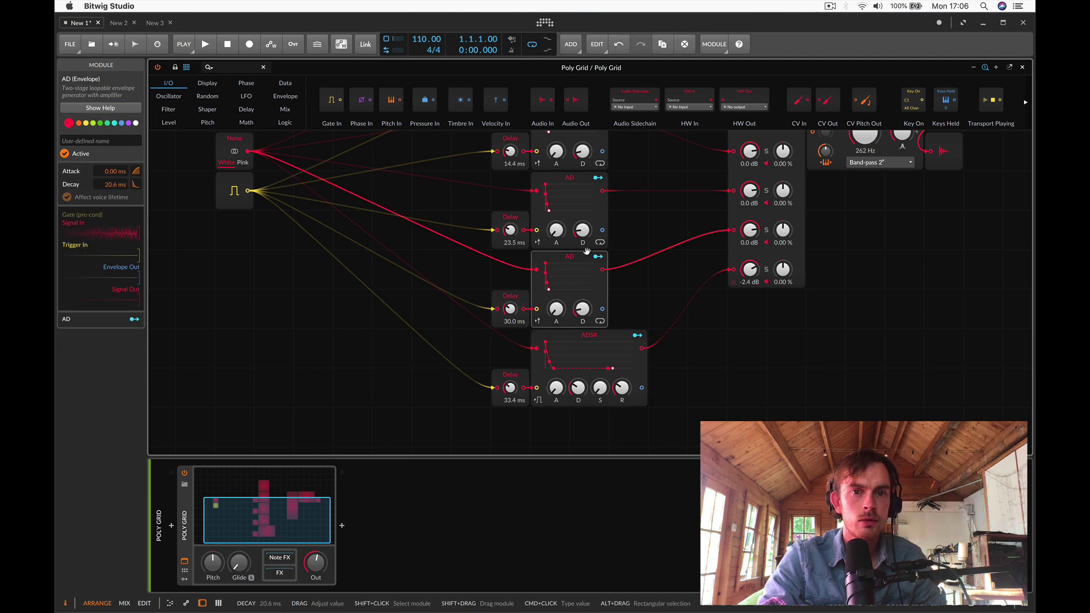
pyautogui.moveTo(583, 233); pyautogui.dragTo(582, 235)
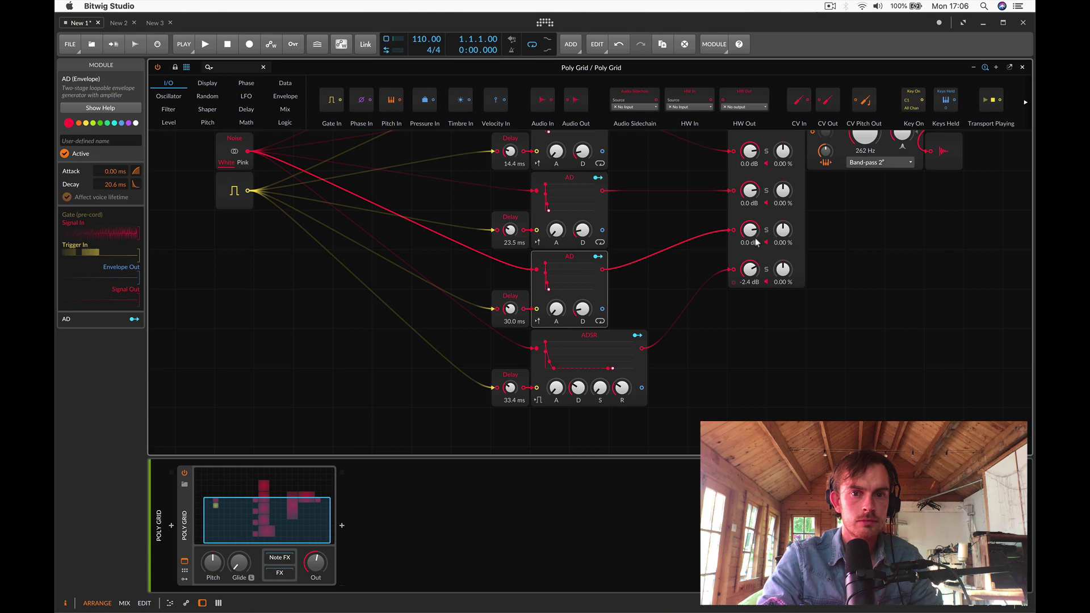
pyautogui.moveTo(749, 269); pyautogui.dragTo(750, 279)
pyautogui.moveTo(582, 228); pyautogui.dragTo(585, 233)
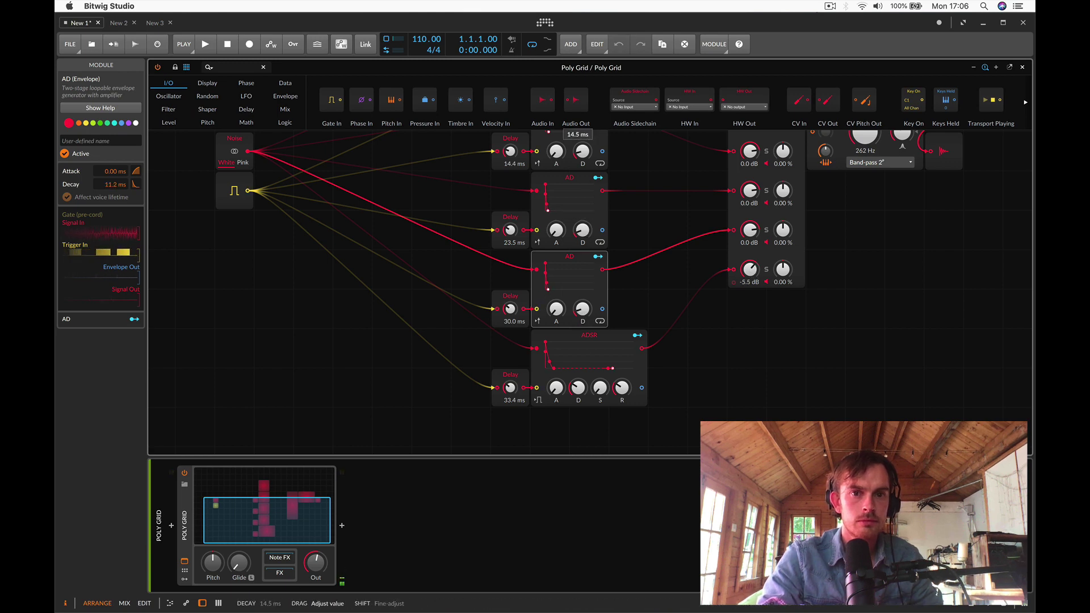
pyautogui.scroll(3, 581, 159)
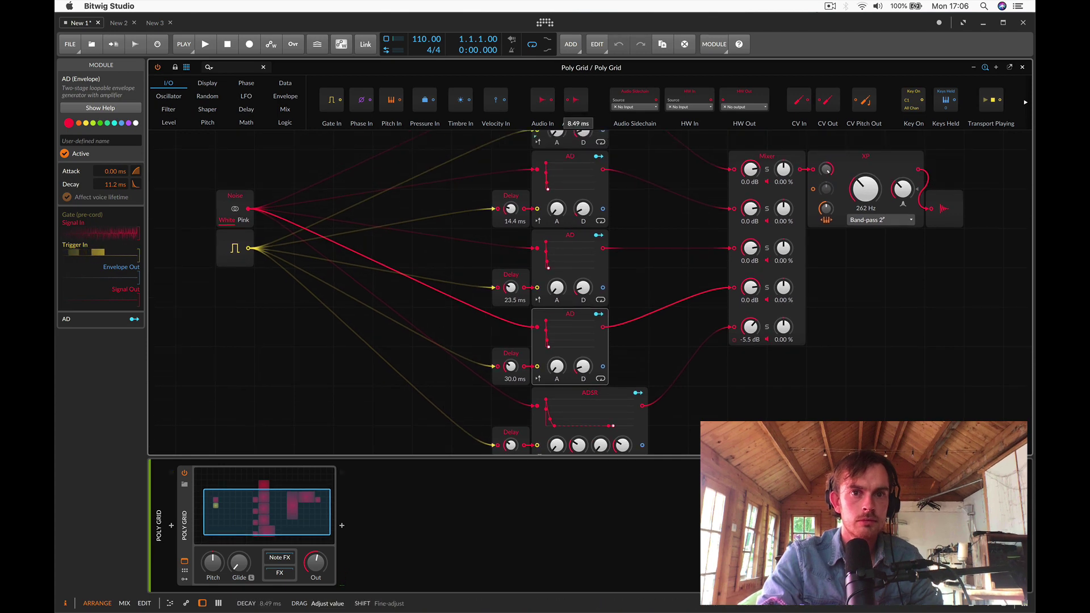
pyautogui.moveTo(582, 137); pyautogui.dragTo(582, 124)
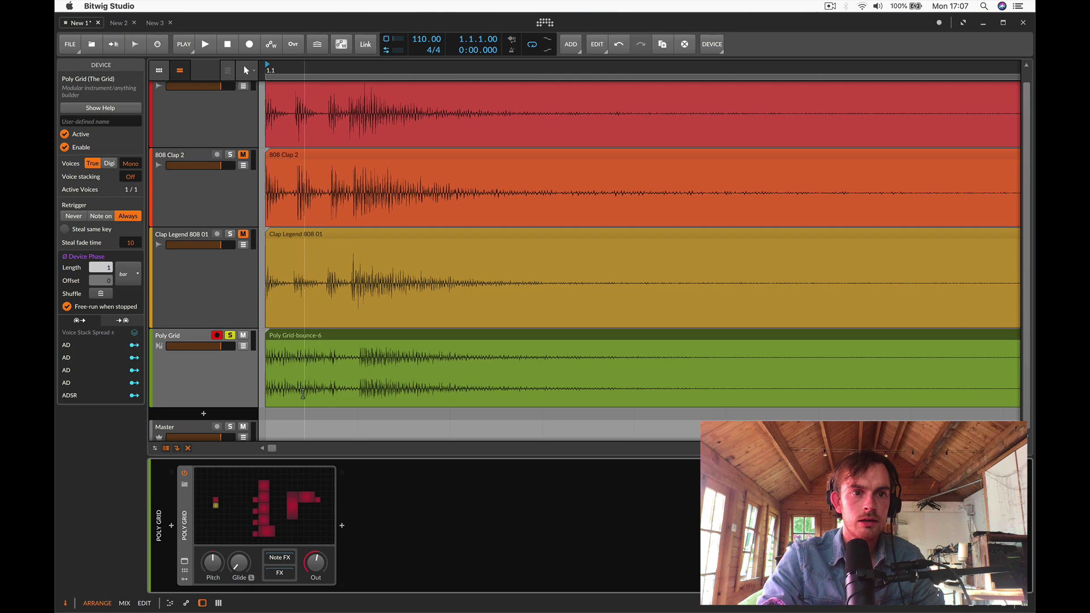
# Replace the old bounce on the Poly Grid track with a new one-bar clip holding a C5 note and bounce it in place.
pyautogui.click(303, 393)
pyautogui.press('Delete')
pyautogui.doubleClick(301, 336)
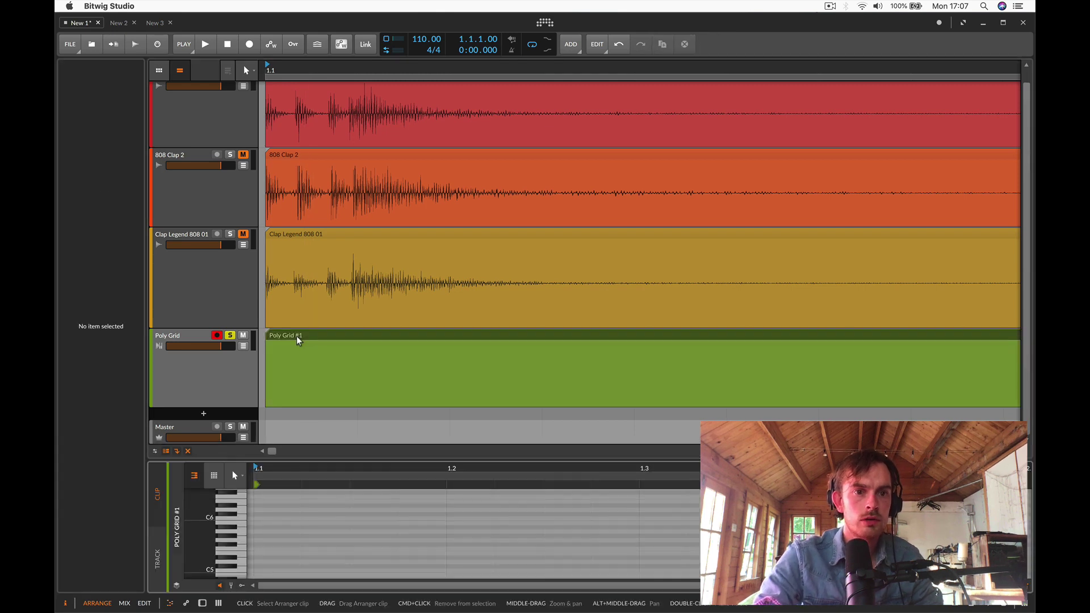
pyautogui.scroll(-5, 269, 539)
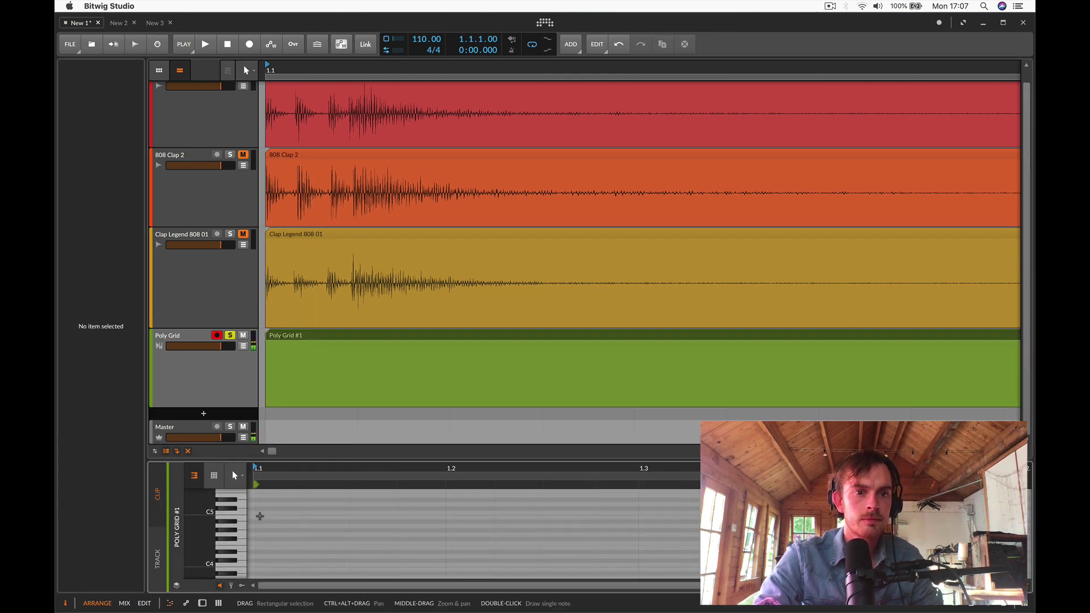
pyautogui.doubleClick(259, 516)
pyautogui.click(311, 340)
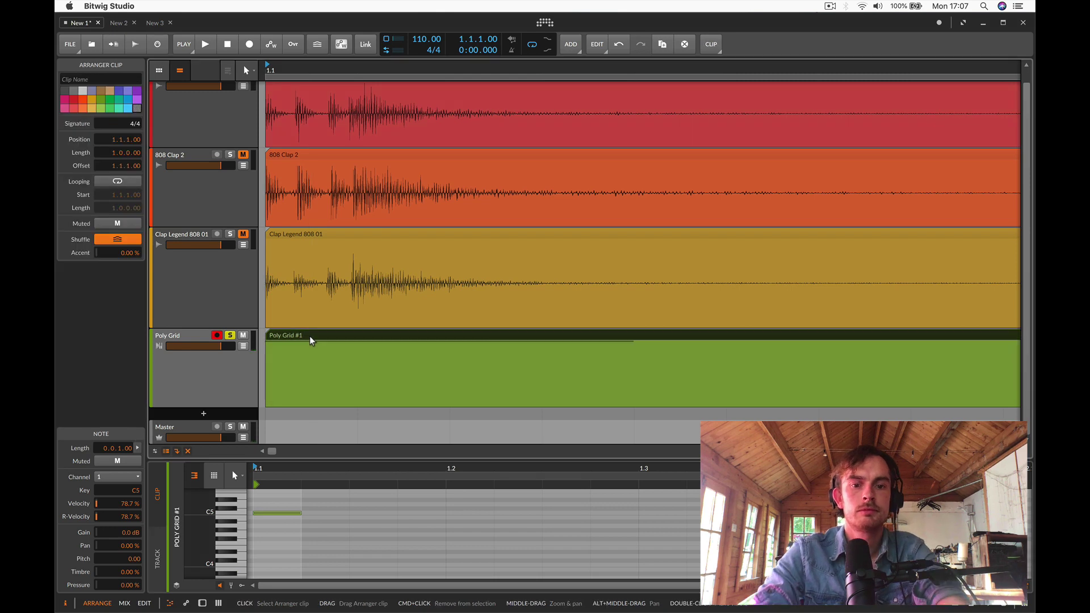
pyautogui.press('super+b')
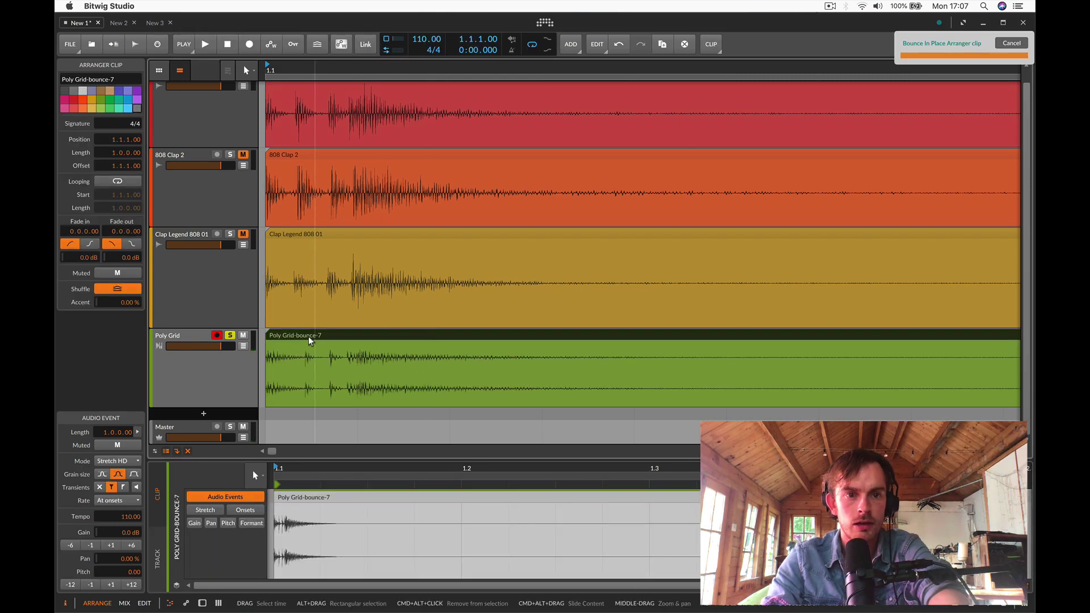
# Reopen the Poly Grid patch and fine-tune the decay of the first AD envelope.
pyautogui.doubleClick(202, 336)
pyautogui.click(264, 538)
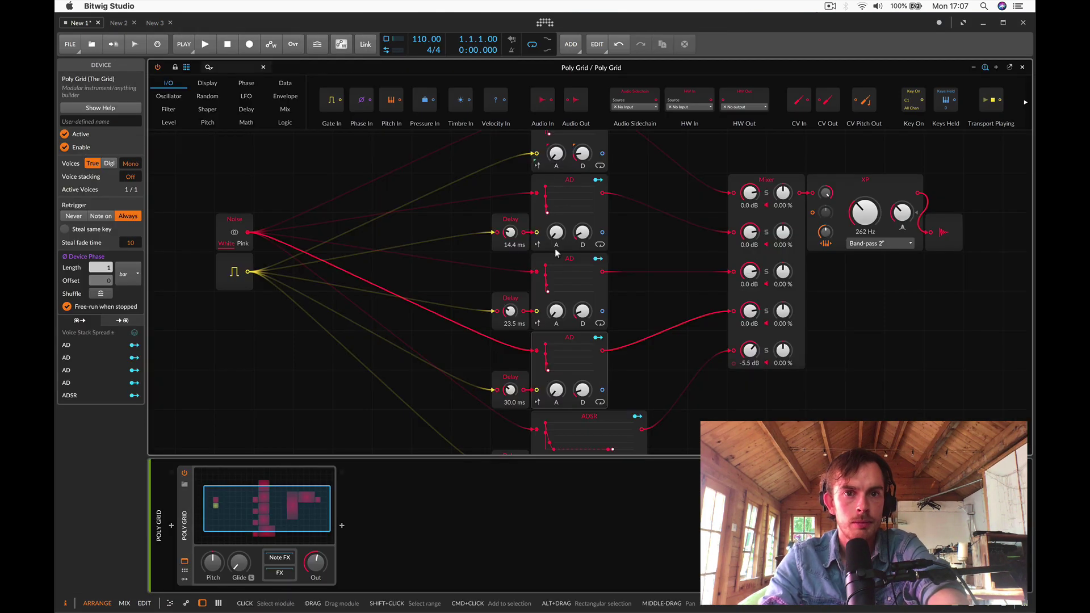
pyautogui.scroll(2, 557, 253)
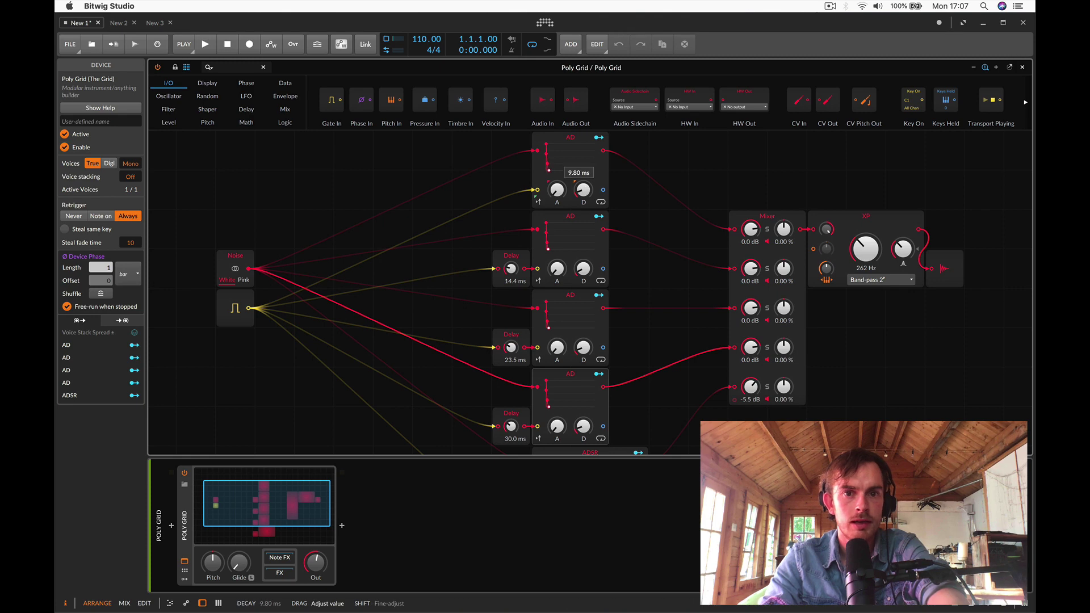
pyautogui.moveTo(583, 190); pyautogui.dragTo(583, 192)
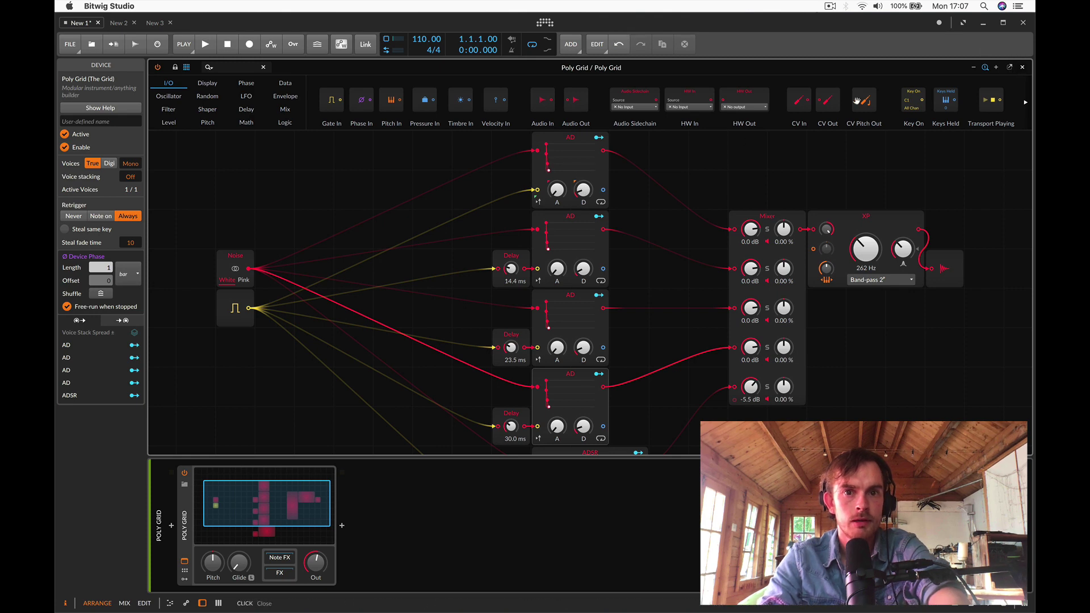
pyautogui.moveTo(589, 186); pyautogui.dragTo(590, 192)
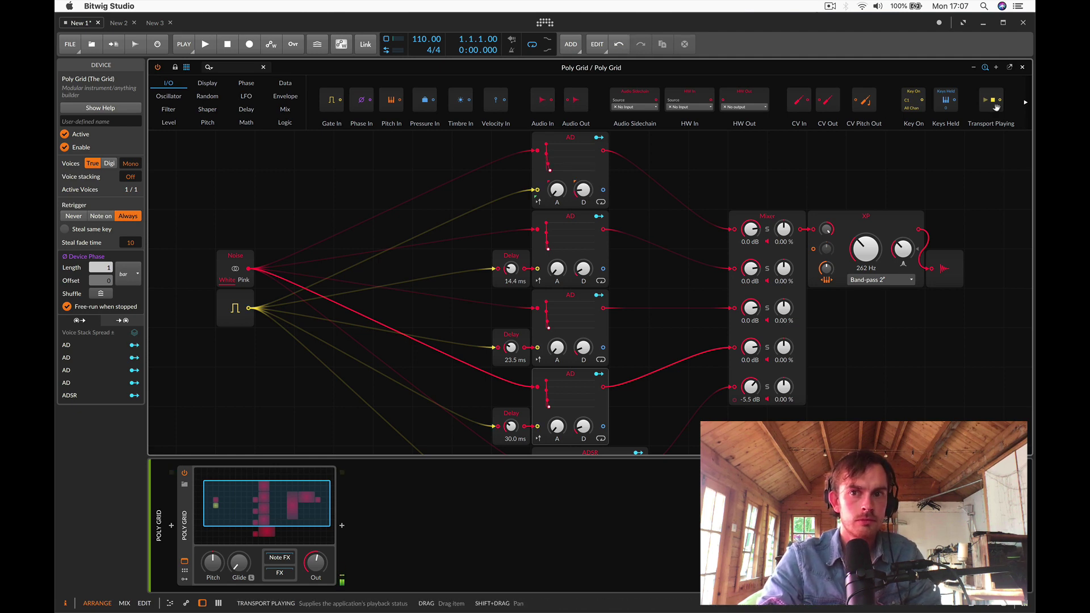
pyautogui.click(1022, 68)
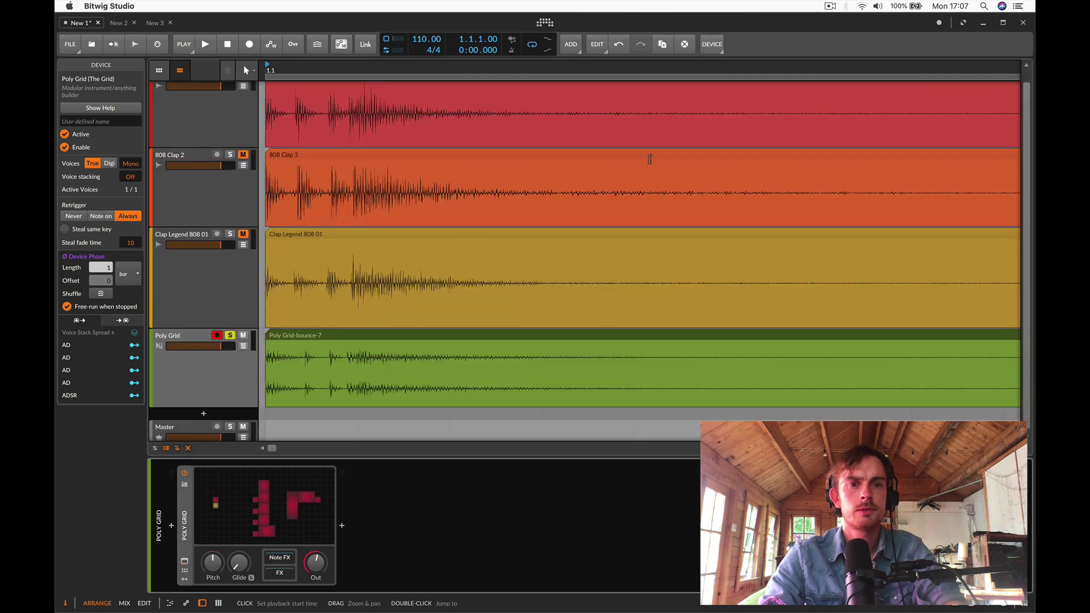
# Delete the bounced clip from the Poly Grid track and create a new one-bar clip with a C5 note at its start.
pyautogui.click(345, 341)
pyautogui.click(329, 336)
pyautogui.press('Delete')
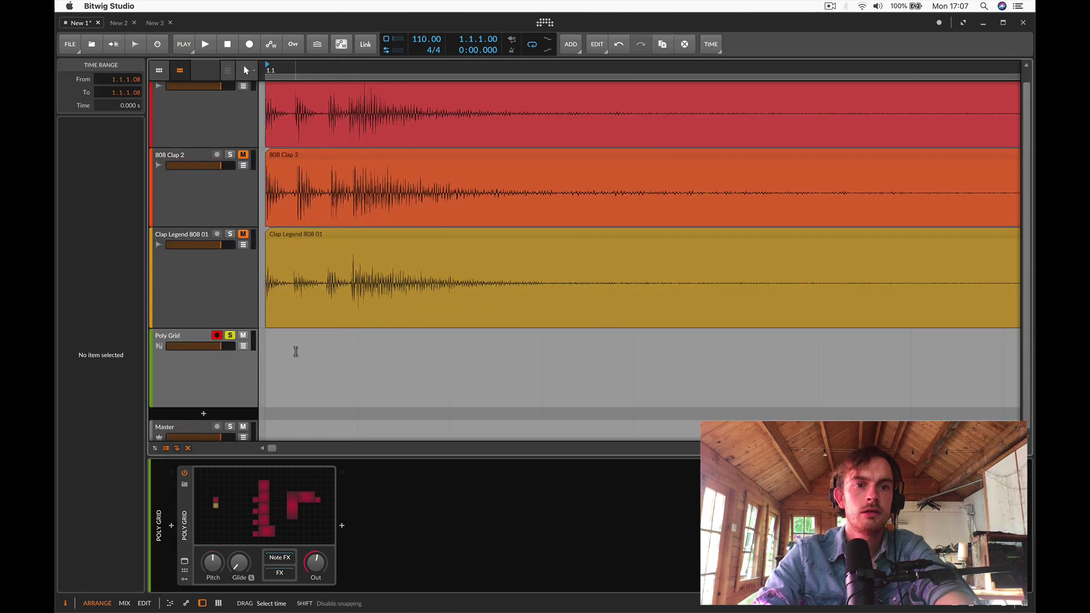
pyautogui.doubleClick(295, 351)
pyautogui.doubleClick(301, 335)
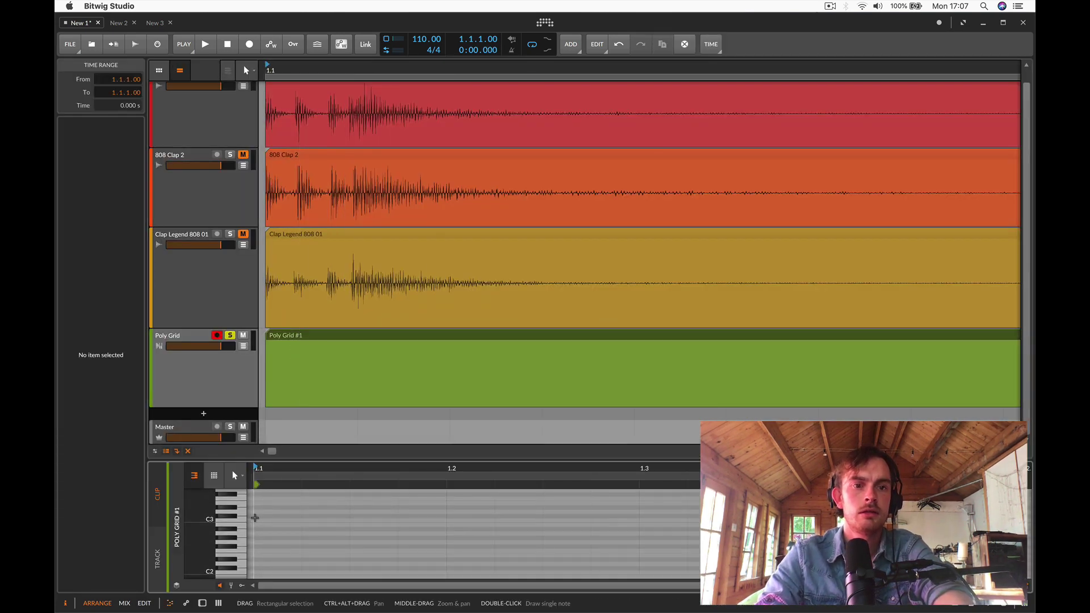
pyautogui.doubleClick(261, 519)
pyautogui.scroll(3, 261, 518)
pyautogui.hotkey('shift', 'Up')
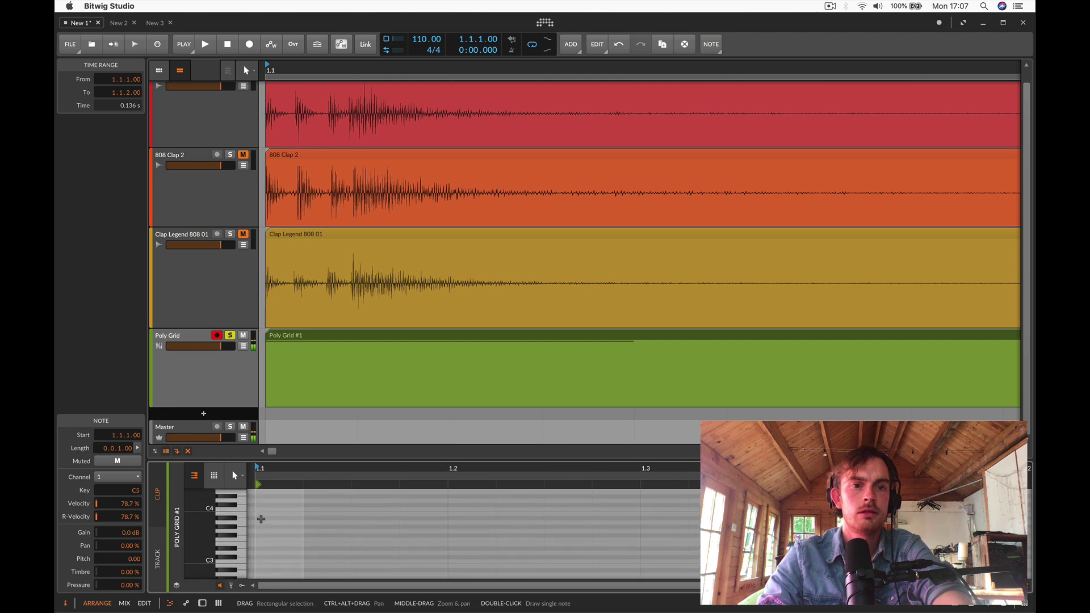
pyautogui.scroll(2, 261, 519)
# Audition the new Poly Grid clip and bounce it in place.
pyautogui.press('space')
pyautogui.press('space')
pyautogui.click(326, 337)
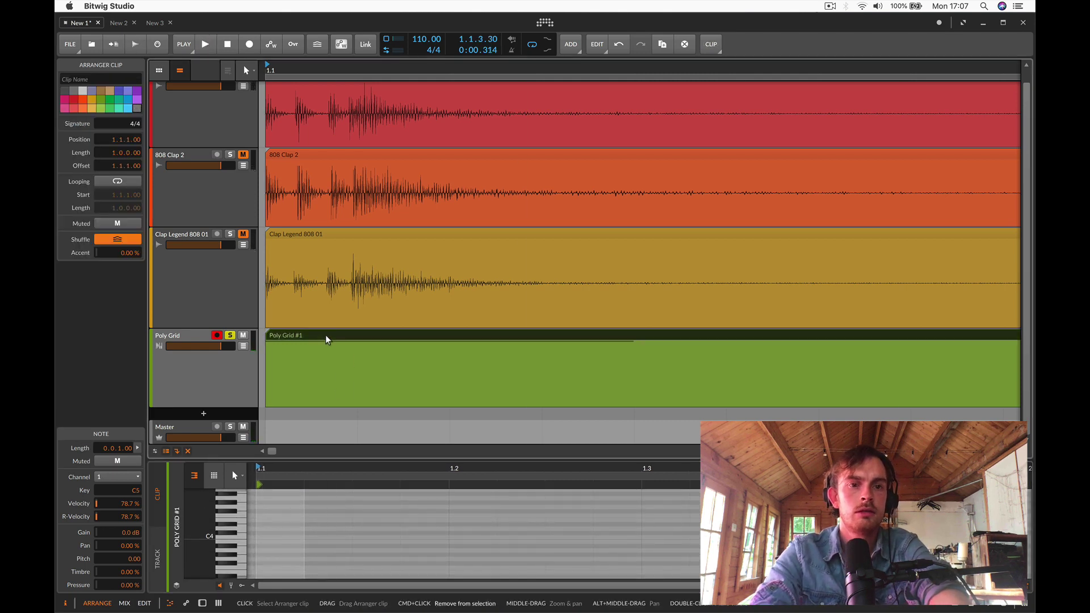
pyautogui.press('super+b')
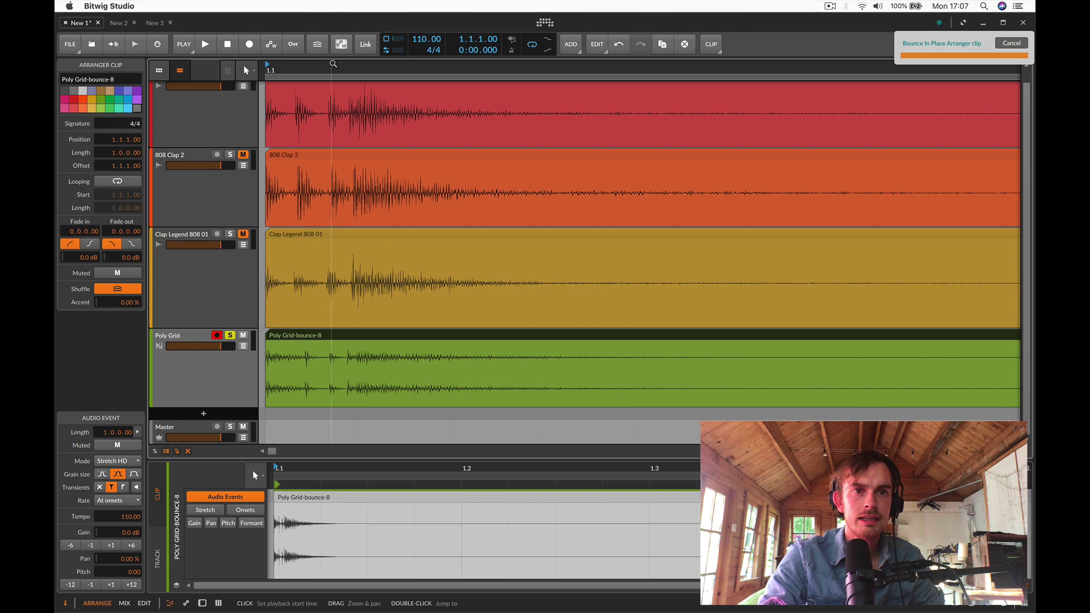
# Play the bounced Poly Grid clap and the reference 808 claps, soloing the tracks in turn to compare their sound.
pyautogui.moveTo(334, 64); pyautogui.dragTo(345, 66)
pyautogui.press('space')
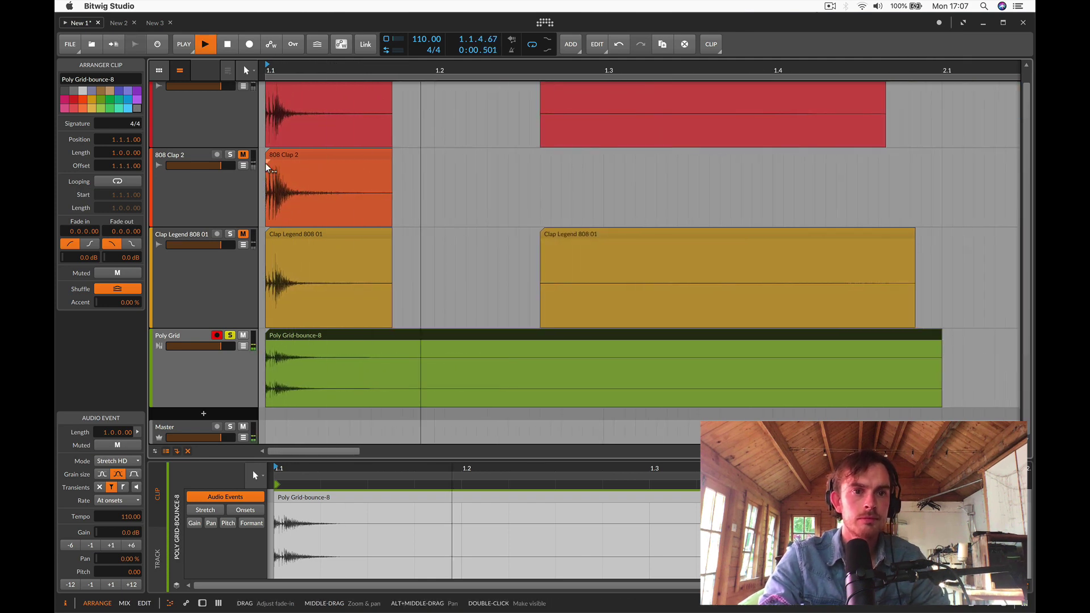
pyautogui.press('space')
pyautogui.click(230, 235)
pyautogui.press('space')
pyautogui.press('space')
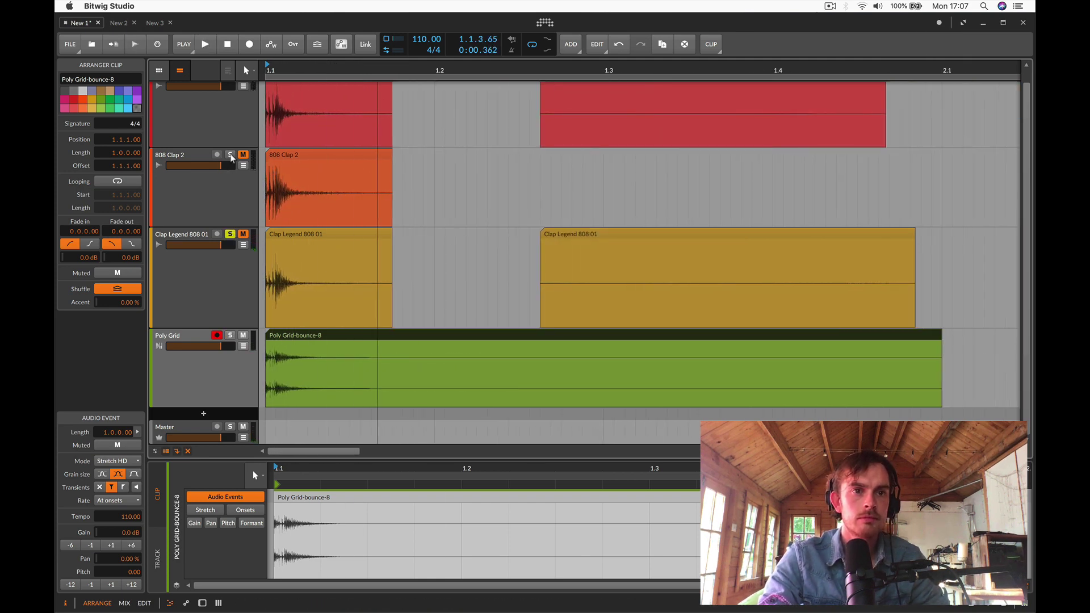
pyautogui.press('space')
pyautogui.press('space')
pyautogui.click(230, 335)
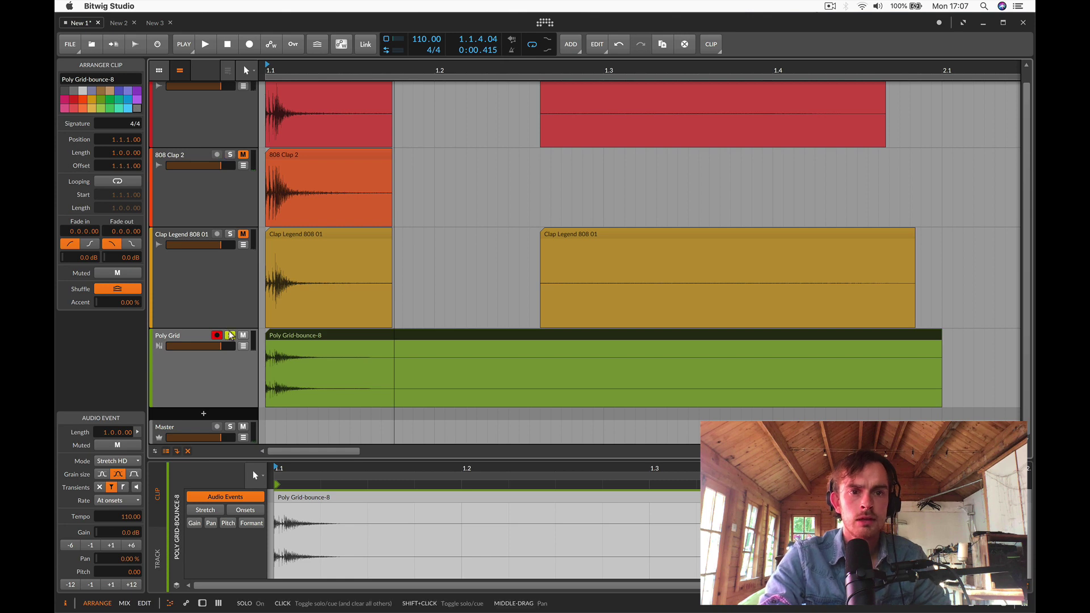
pyautogui.press('space')
pyautogui.press('space')
# Delete the bounced clip and change the XP filter's mode to Band-pass 4 in the Poly Grid patch.
pyautogui.press('Delete')
pyautogui.click(168, 339)
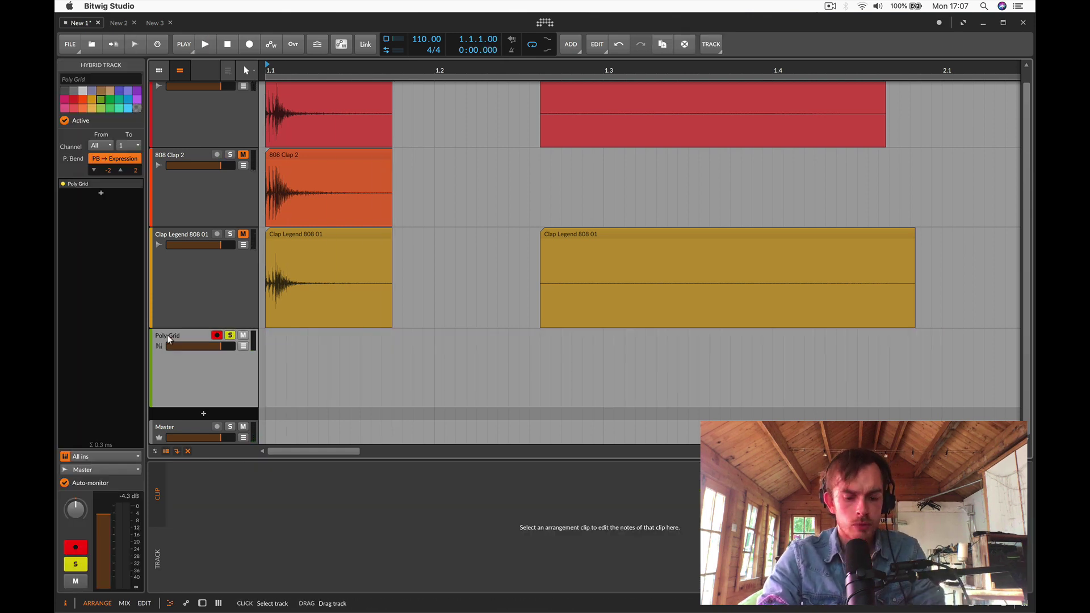
pyautogui.press('d')
pyautogui.click(218, 504)
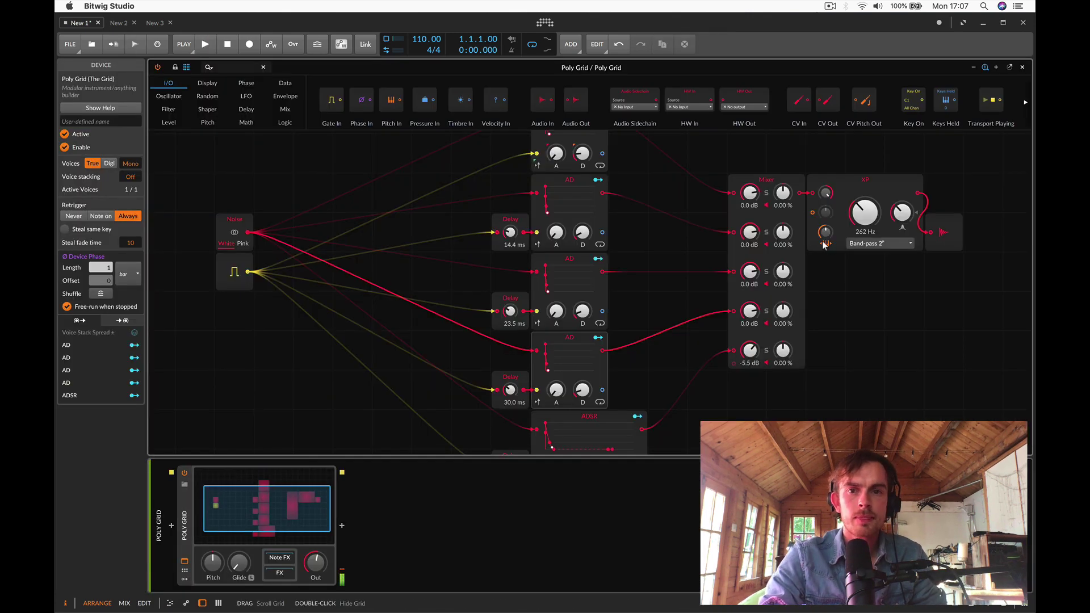
pyautogui.click(868, 243)
pyautogui.click(889, 345)
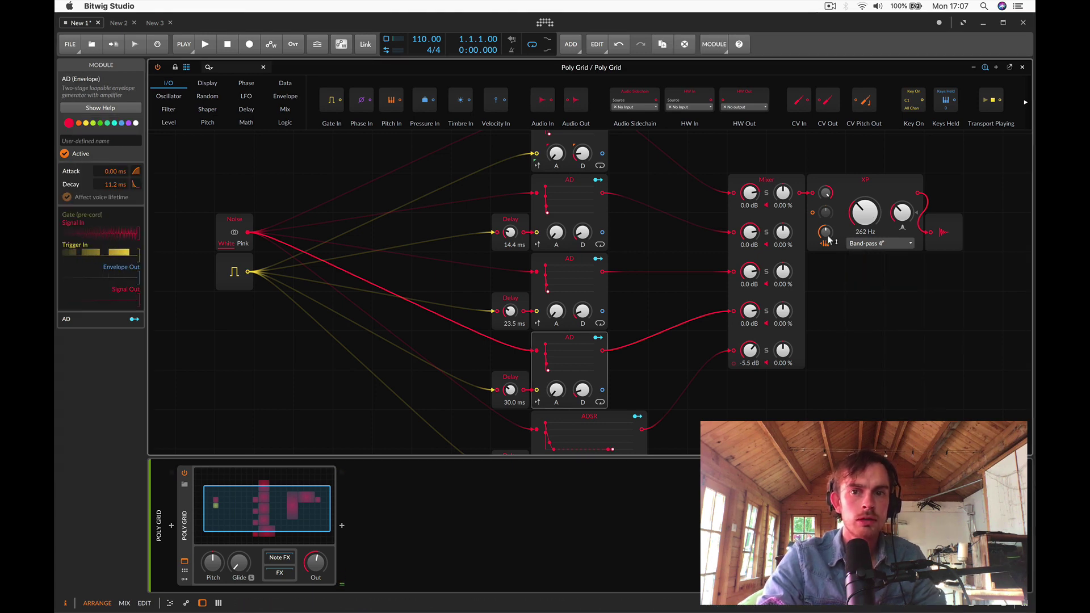
# Turn the XP filter's keytracking amount down to zero and set its cutoff to 1.02 kHz.
pyautogui.moveTo(827, 231); pyautogui.dragTo(827, 288)
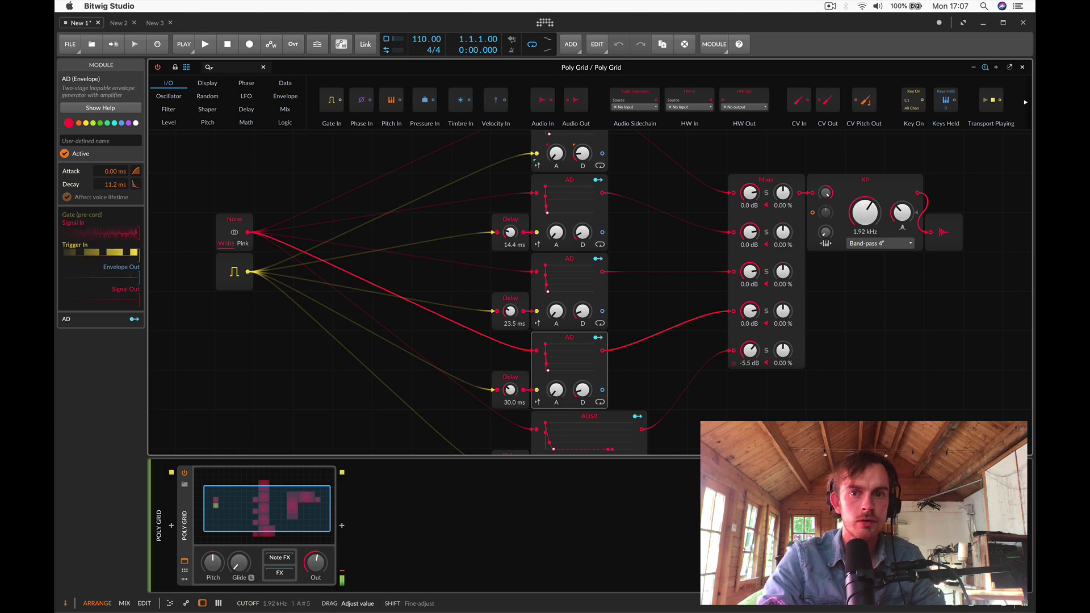
pyautogui.moveTo(865, 212)
pyautogui.mouseDown()
pyautogui.moveTo(864, 233)
pyautogui.moveTo(903, 232)
pyautogui.moveTo(867, 216)
pyautogui.mouseUp()
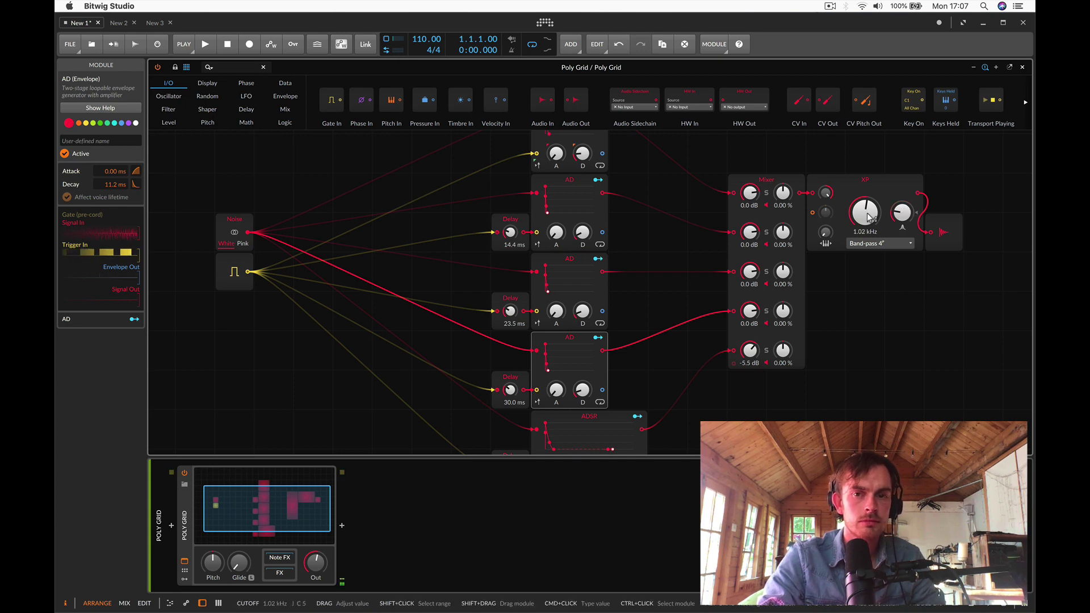
# Duplicate the XP filter below the original and reroute the ADSR output from the mixer's fifth channel into the copy.
pyautogui.click(877, 180)
pyautogui.moveTo(876, 243); pyautogui.dragTo(871, 312)
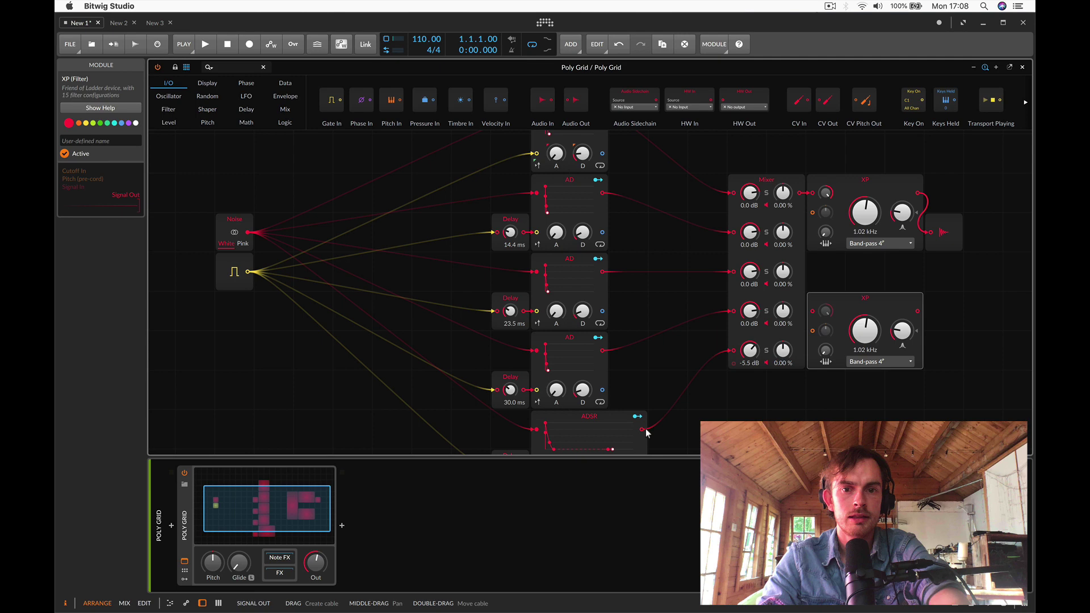
pyautogui.moveTo(788, 388); pyautogui.dragTo(818, 316)
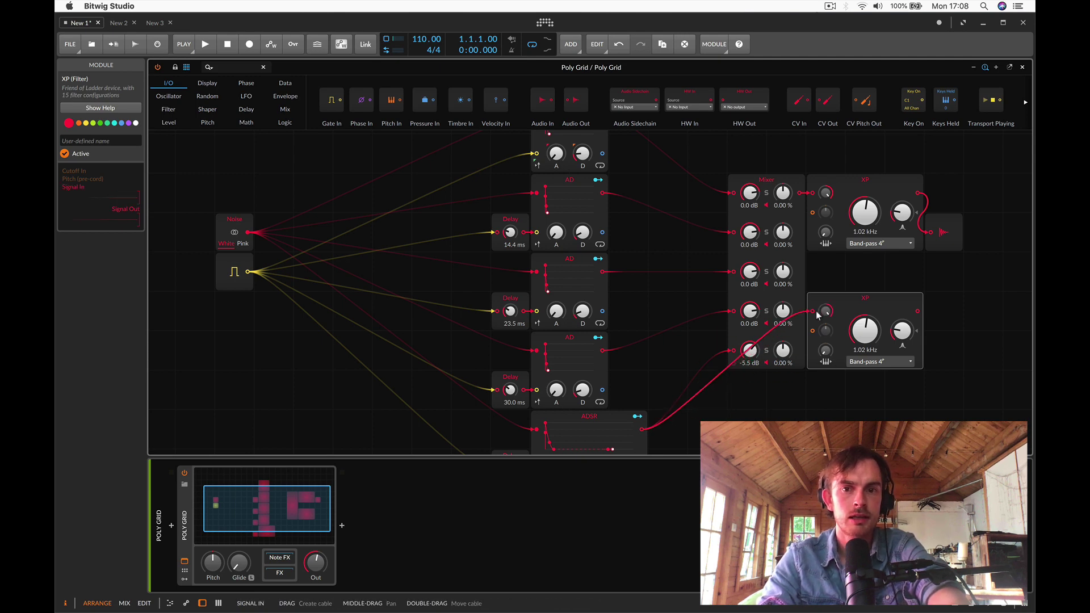
pyautogui.doubleClick(732, 351)
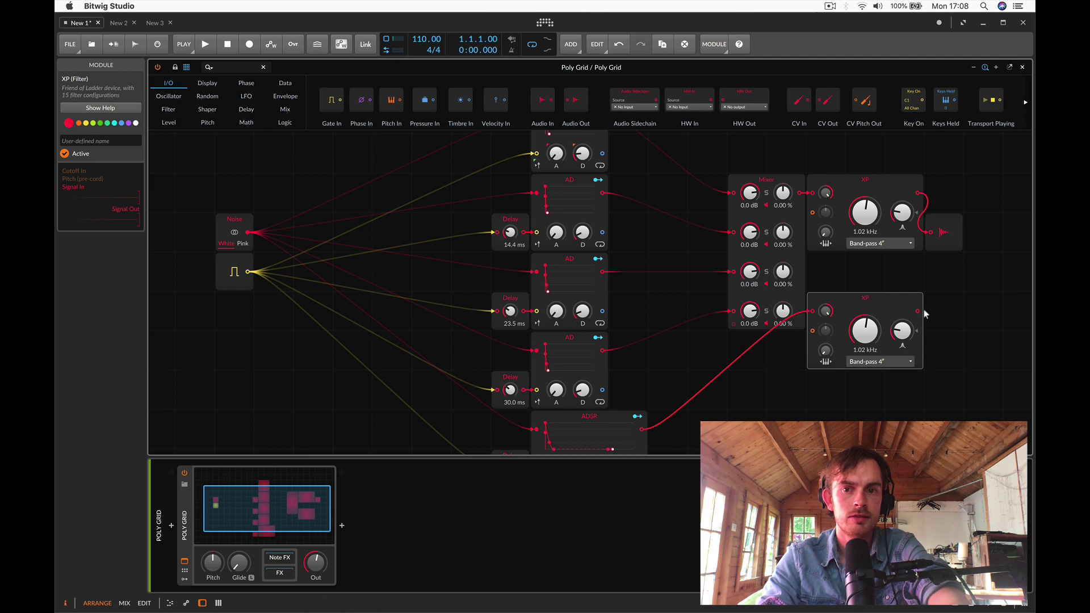
# Mix the lower XP filter into the output at -8.0 dB, with its cutoff at 880 Hz and its resonance raised.
pyautogui.moveTo(918, 311); pyautogui.dragTo(930, 232)
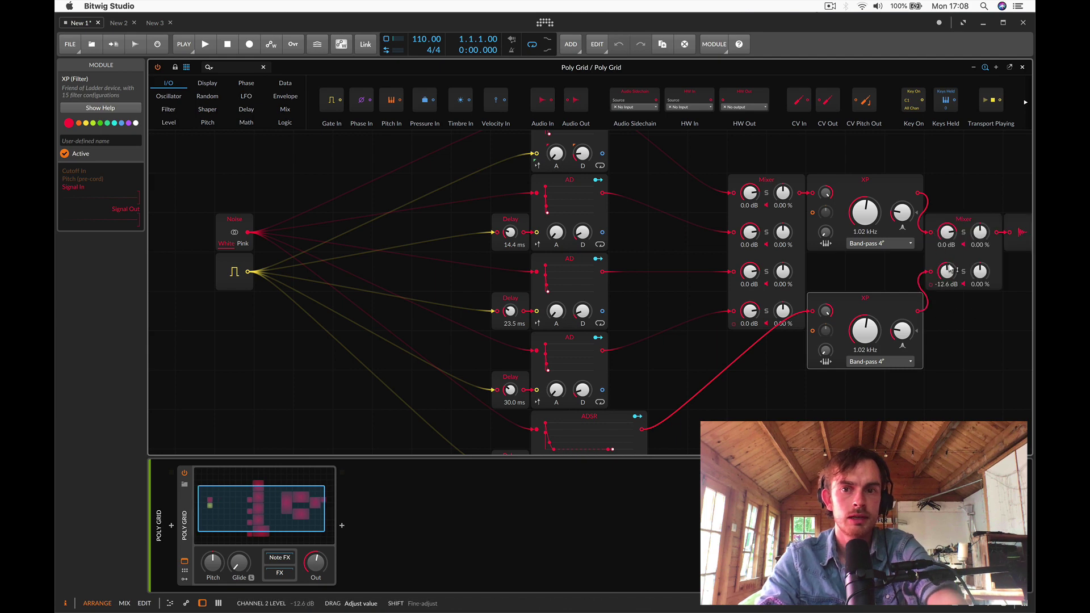
pyautogui.moveTo(865, 331); pyautogui.dragTo(902, 312)
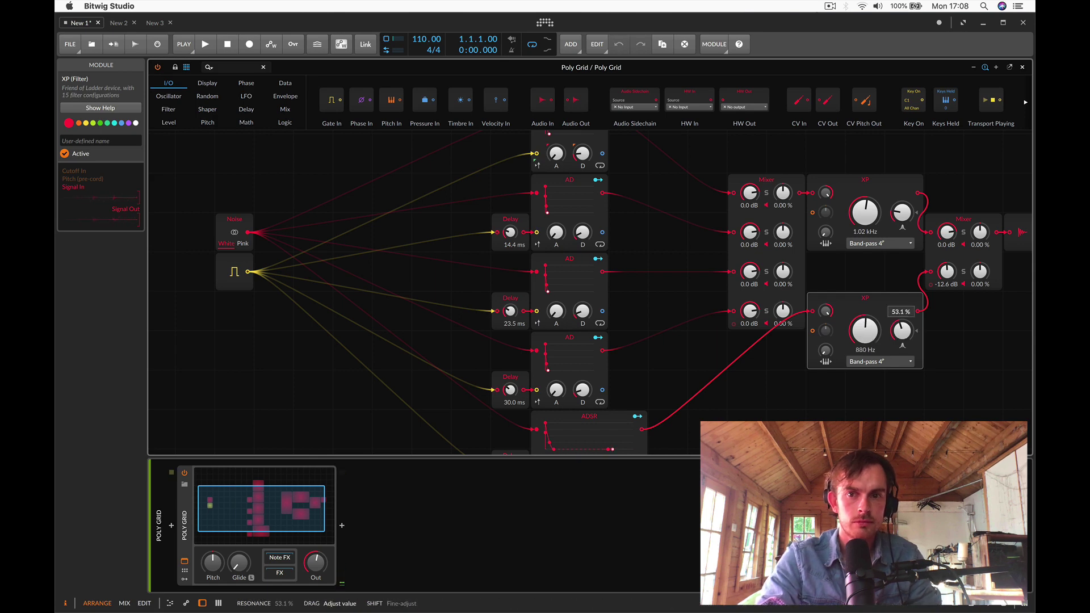
pyautogui.moveTo(947, 271); pyautogui.dragTo(944, 276)
# Set the ADSR's decay to 280 ms and release to 320 ms, and the upper XP filter's cutoff to 1.71 kHz.
pyautogui.scroll(-3, 726, 342)
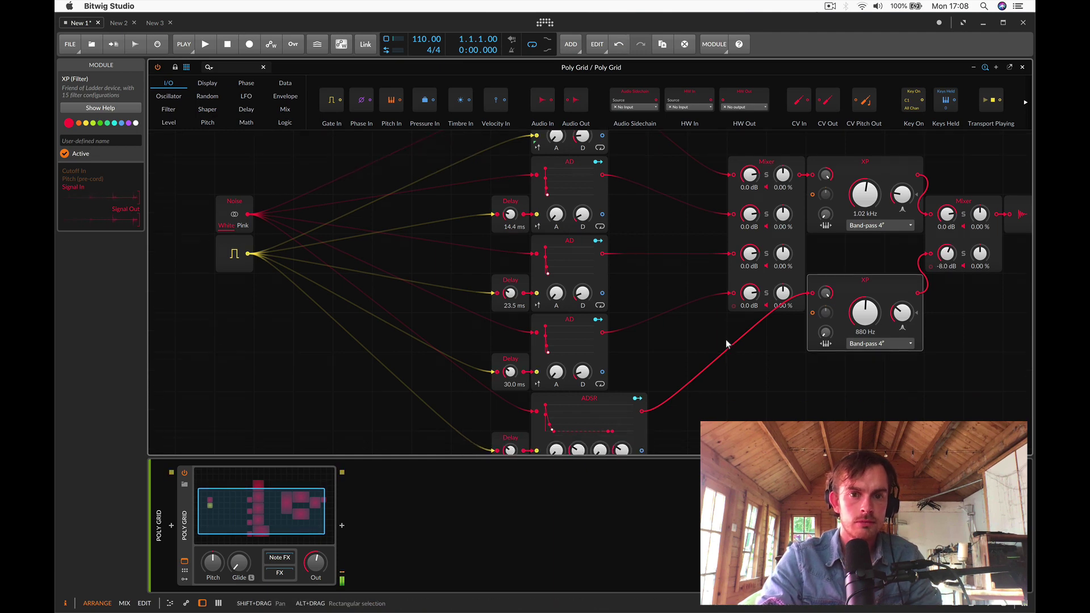
pyautogui.moveTo(579, 444); pyautogui.dragTo(623, 440)
pyautogui.click(602, 445)
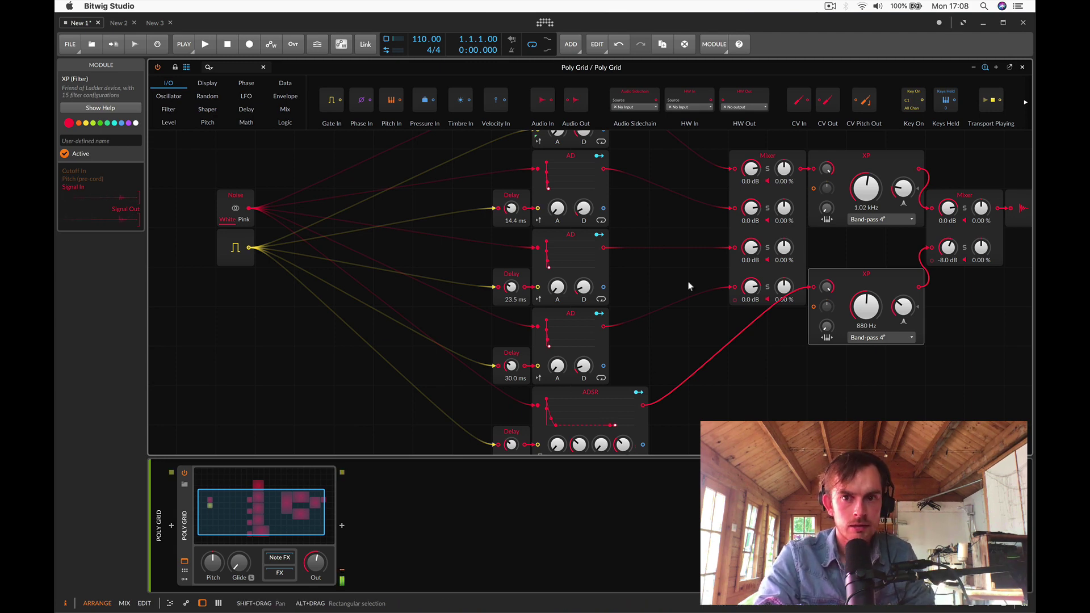
pyautogui.moveTo(866, 188); pyautogui.dragTo(865, 187)
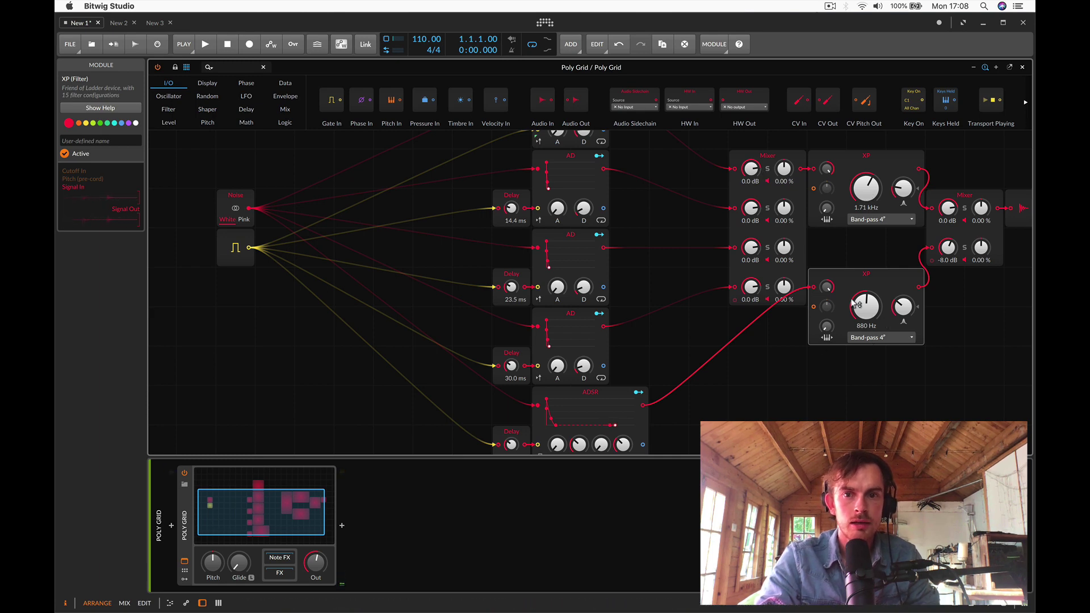
# Modulate the lower XP filter's cutoff from the ADSR envelope by 10.00.
pyautogui.click(637, 392)
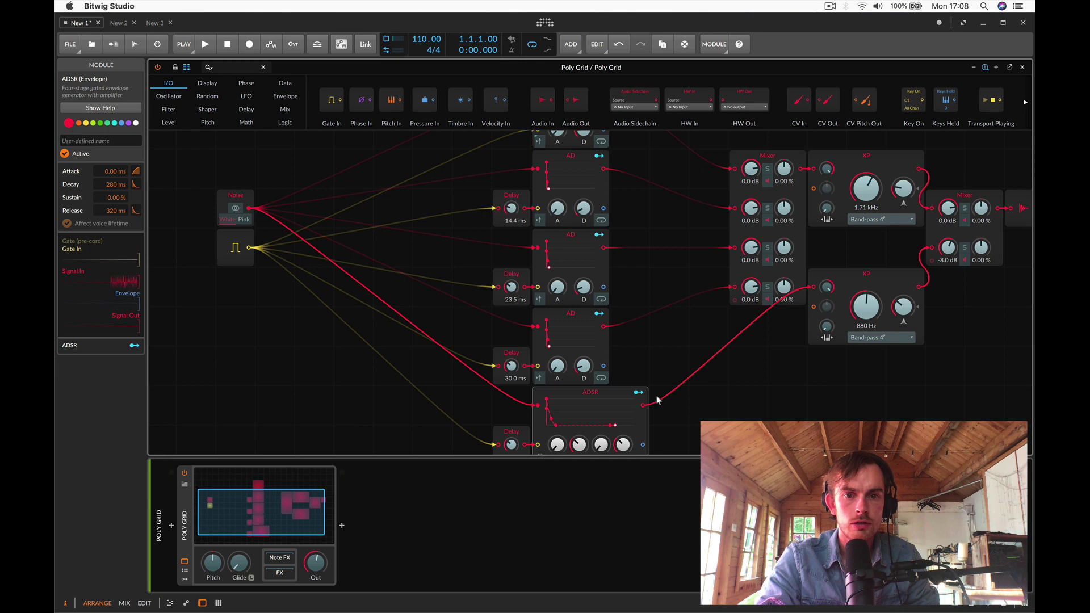
pyautogui.moveTo(865, 306); pyautogui.dragTo(865, 300)
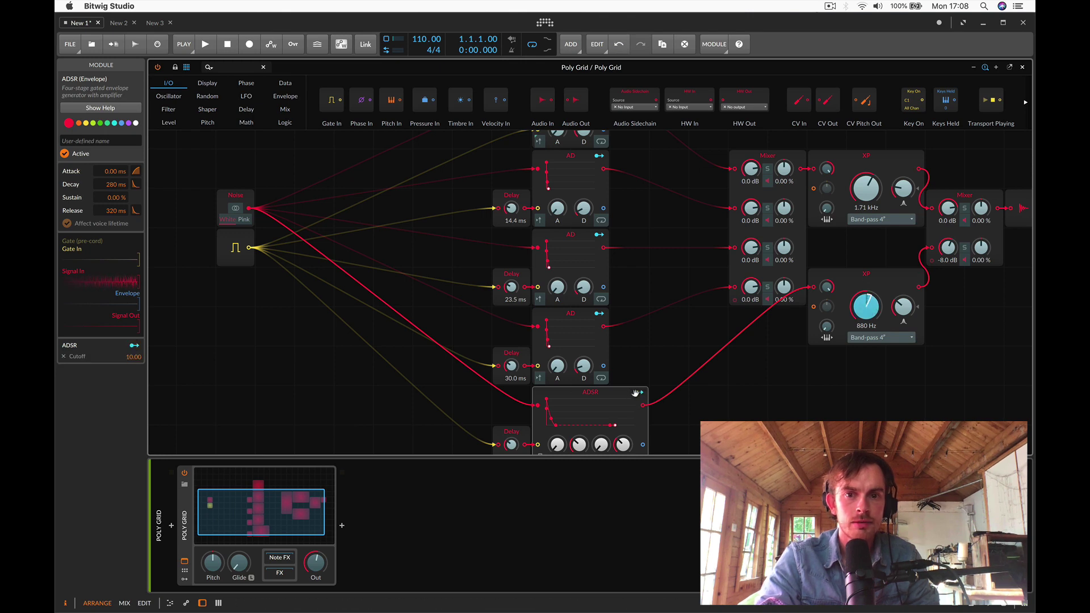
pyautogui.click(638, 393)
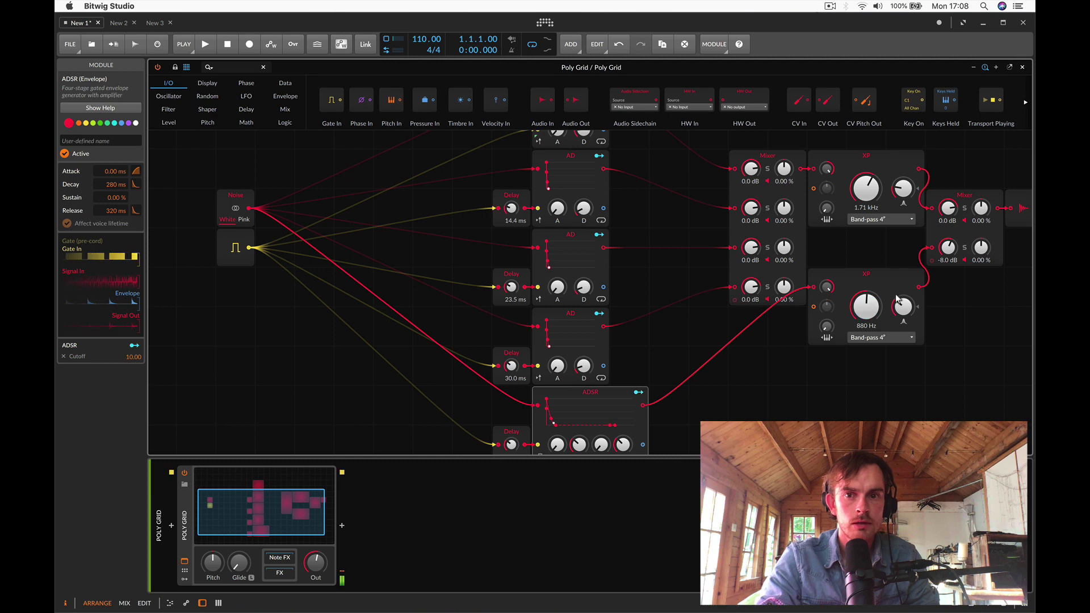
# Add a Trigger module fed by the Gate In module's output.
pyautogui.scroll(3, 713, 238)
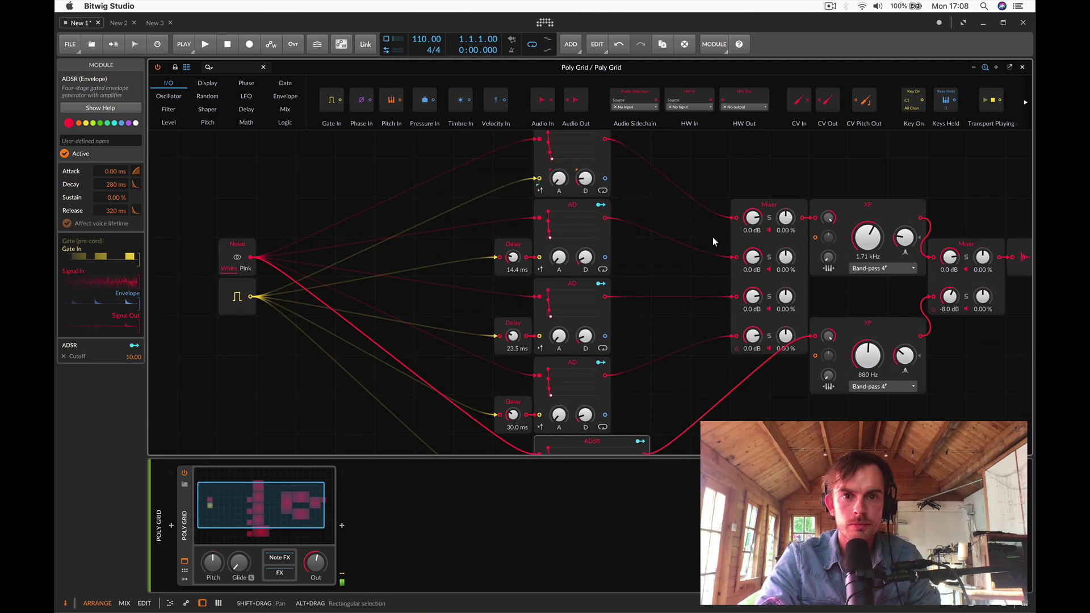
pyautogui.click(234, 67)
pyautogui.write('di')
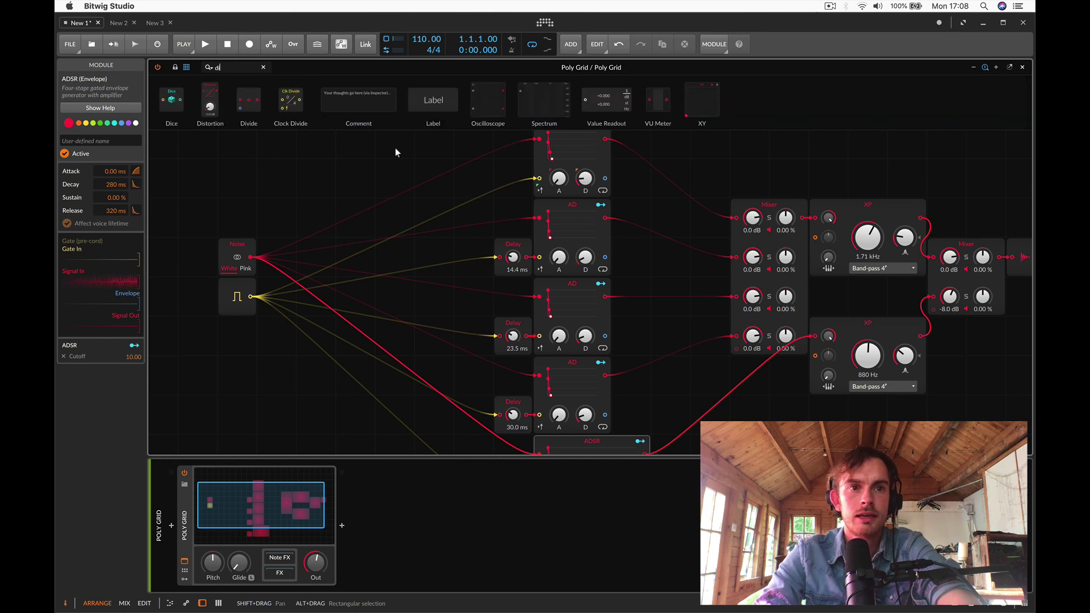
pyautogui.press('BackSpace')
pyautogui.press('BackSpace')
pyautogui.write('tri')
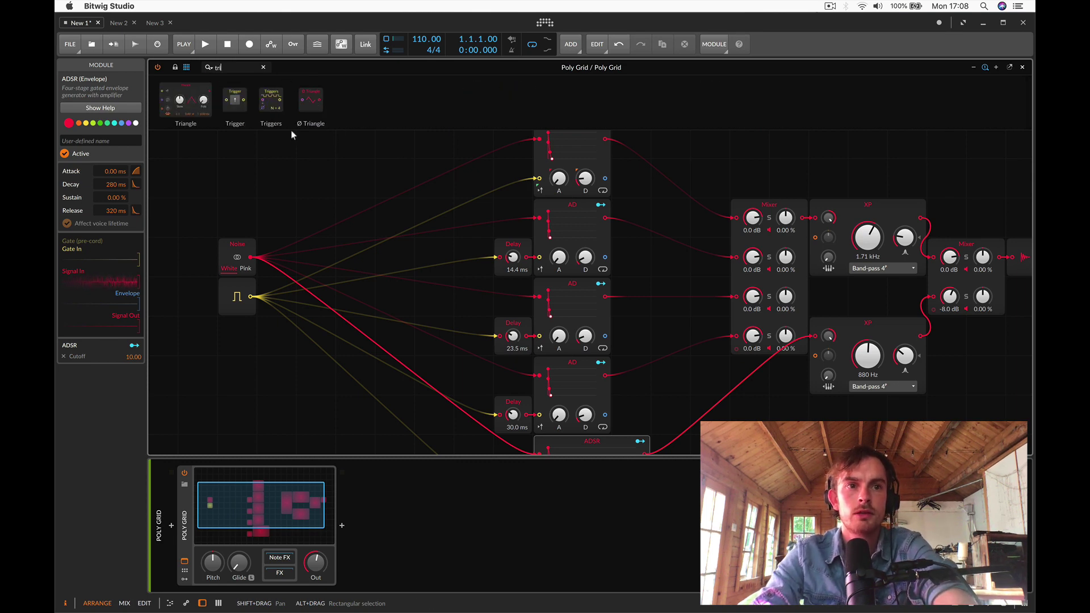
pyautogui.moveTo(232, 99)
pyautogui.mouseDown()
pyautogui.moveTo(316, 295)
pyautogui.moveTo(355, 296)
pyautogui.moveTo(342, 297)
pyautogui.mouseUp()
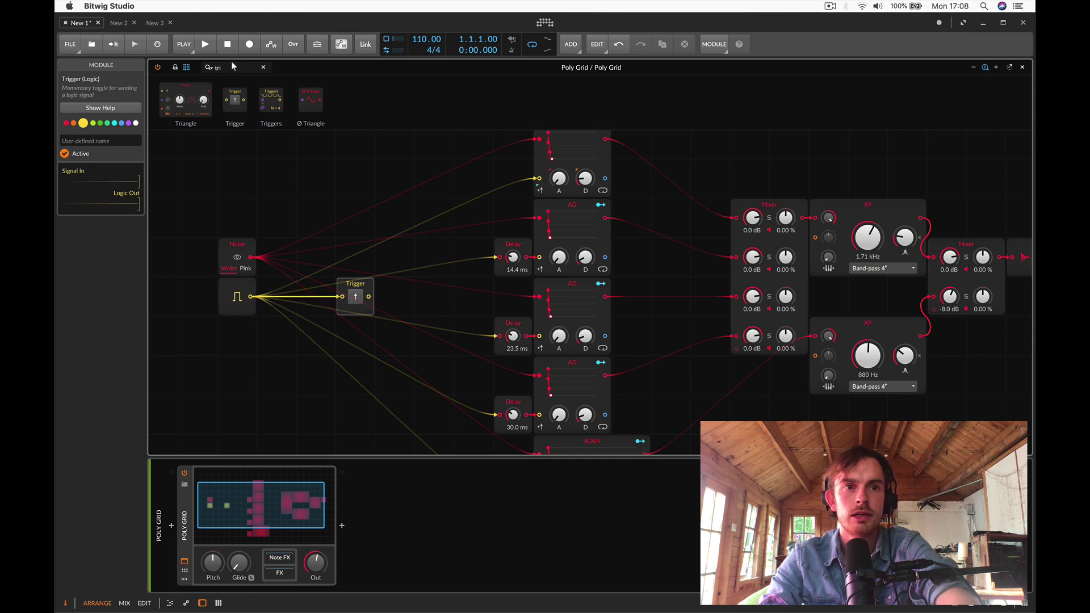
# Add three Dice modules stacked beside the Trigger module.
pyautogui.write('dic')
pyautogui.moveTo(173, 108); pyautogui.dragTo(399, 245)
pyautogui.press('super+d')
pyautogui.press('super+d')
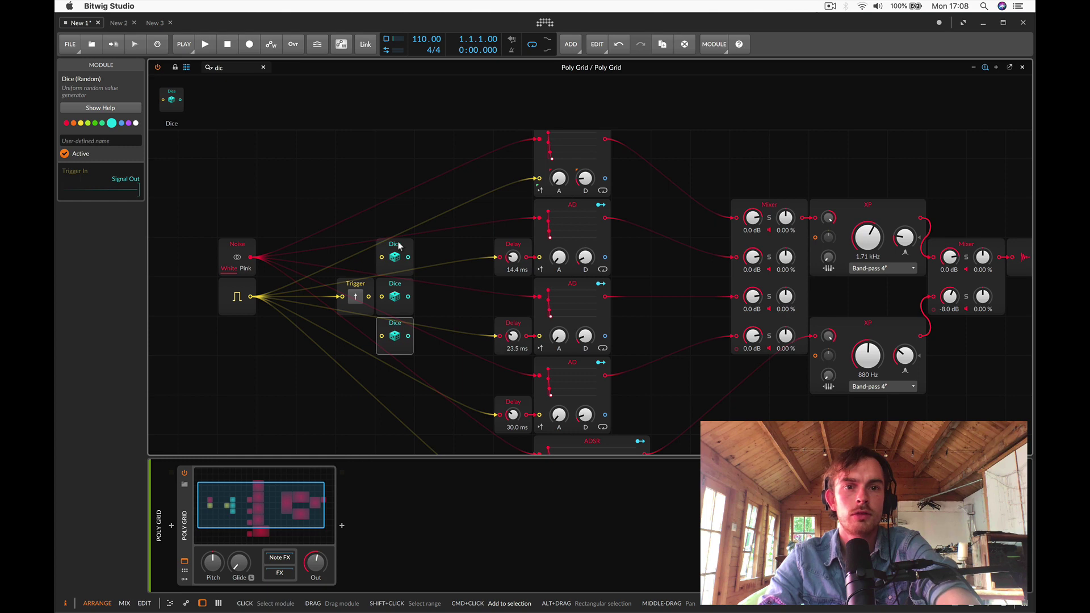
# Add three Modulator Out modules, one beside each Dice module.
pyautogui.click(232, 66)
pyautogui.write('nm')
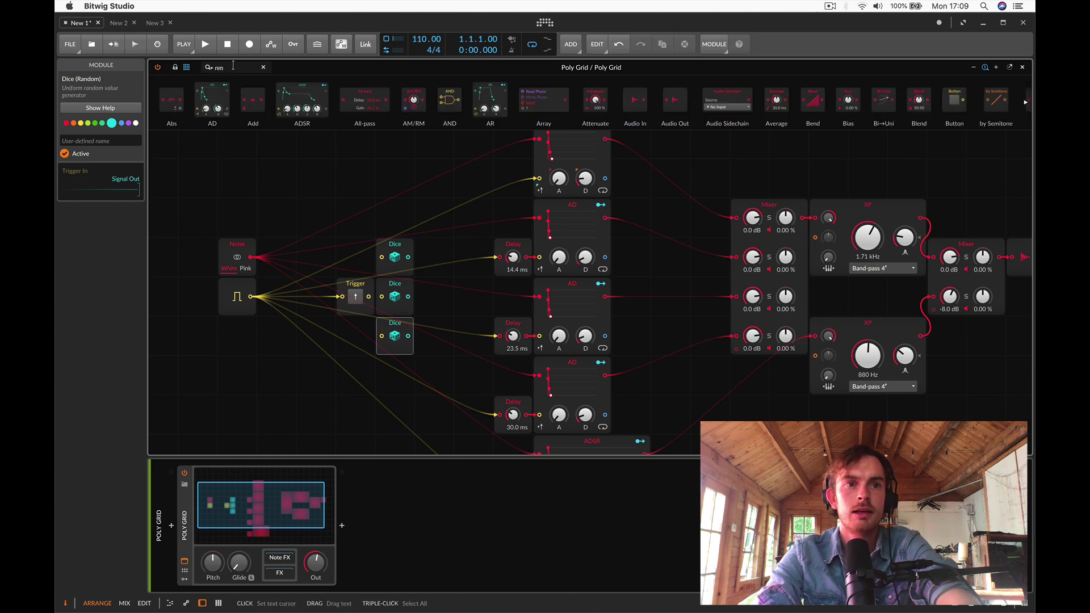
pyautogui.write('od')
pyautogui.press('BackSpace')
pyautogui.press('BackSpace')
pyautogui.press('BackSpace')
pyautogui.press('BackSpace')
pyautogui.write('mod')
pyautogui.moveTo(244, 102); pyautogui.dragTo(433, 256)
pyautogui.click(431, 265)
pyautogui.press('super+d')
pyautogui.press('super+d')
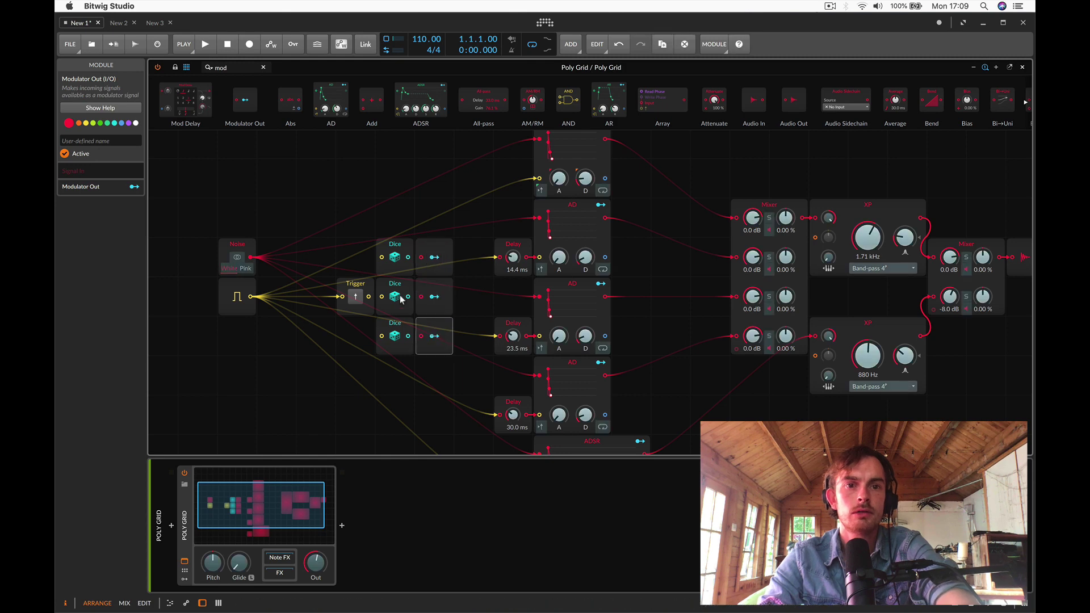
# Wire the Trigger to all three Dice modules and each Dice to its neighbouring Modulator Out.
pyautogui.moveTo(368, 297); pyautogui.dragTo(381, 257)
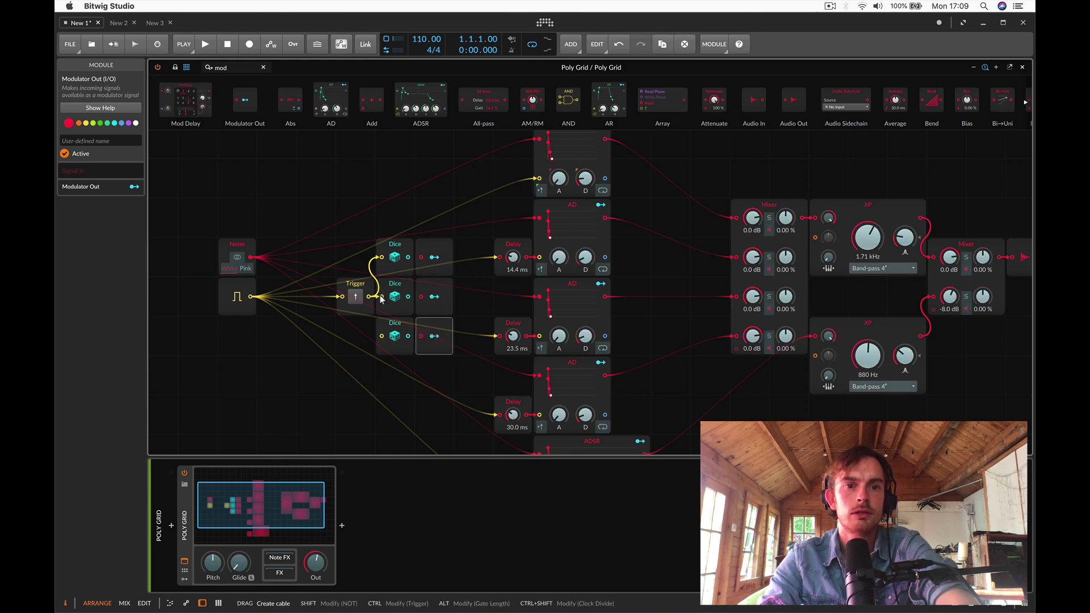
pyautogui.moveTo(369, 296); pyautogui.dragTo(382, 335)
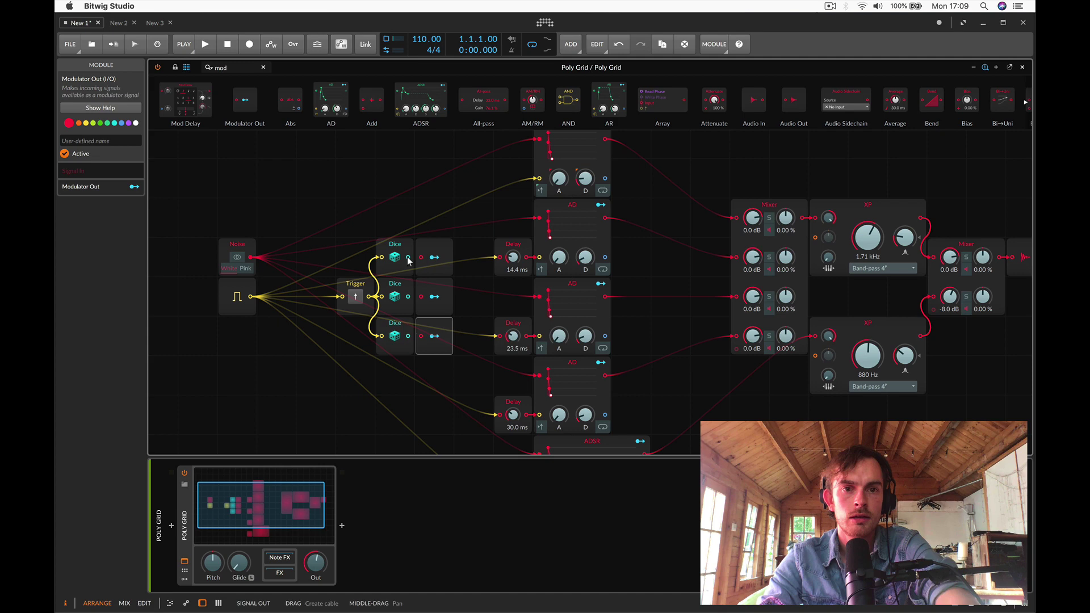
pyautogui.moveTo(408, 296); pyautogui.dragTo(420, 296)
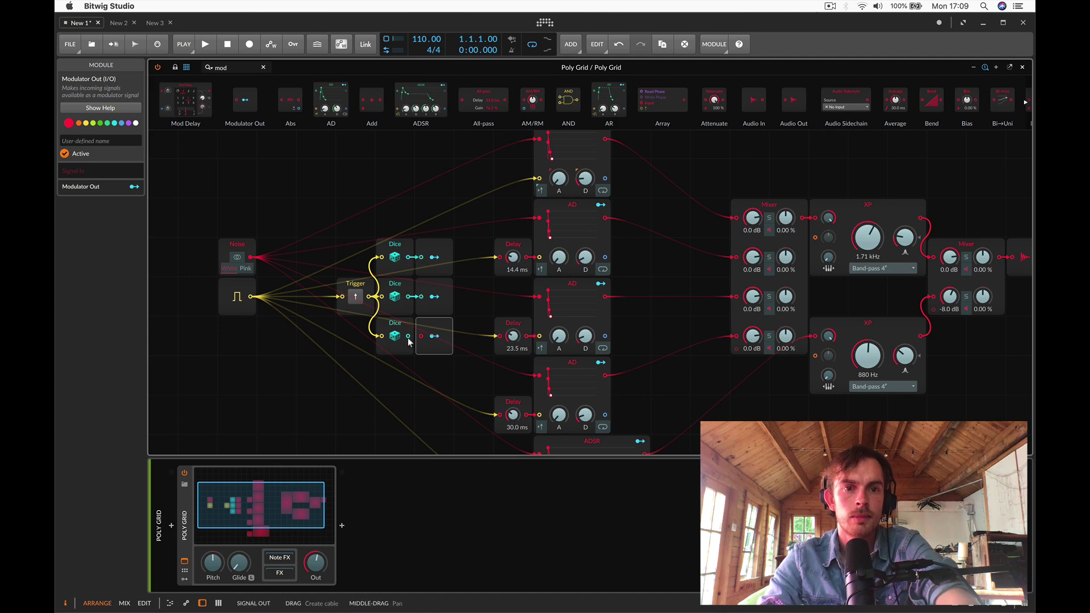
pyautogui.moveTo(408, 335); pyautogui.dragTo(430, 337)
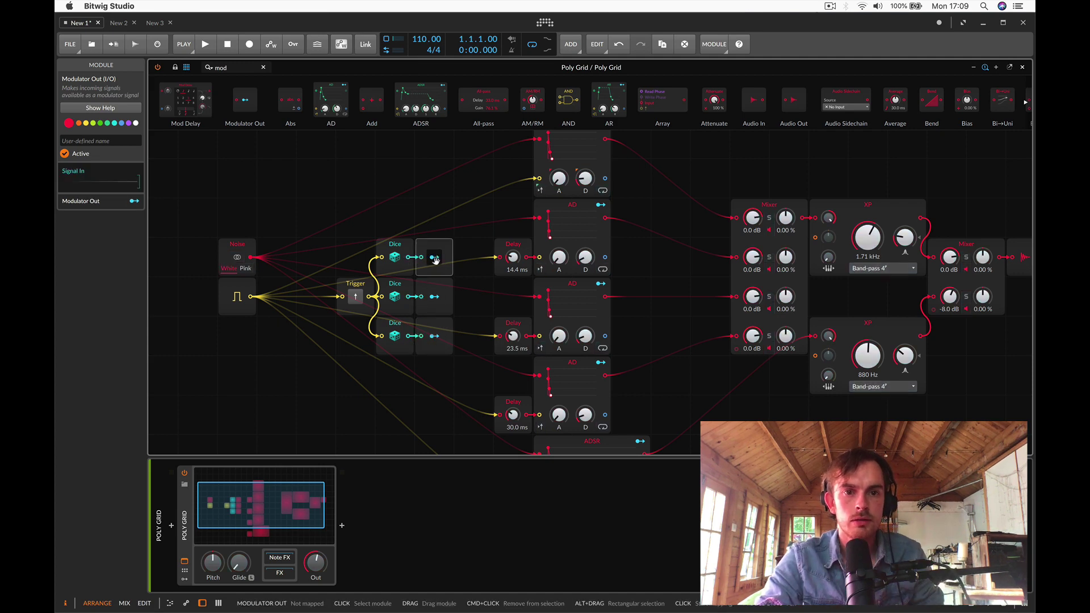
# Map the three Modulator Outs to the 14.4, 23.5 and 30.0 ms delay times with amounts 0.007, 0.007 and 0.006.
pyautogui.moveTo(434, 260); pyautogui.dragTo(511, 254)
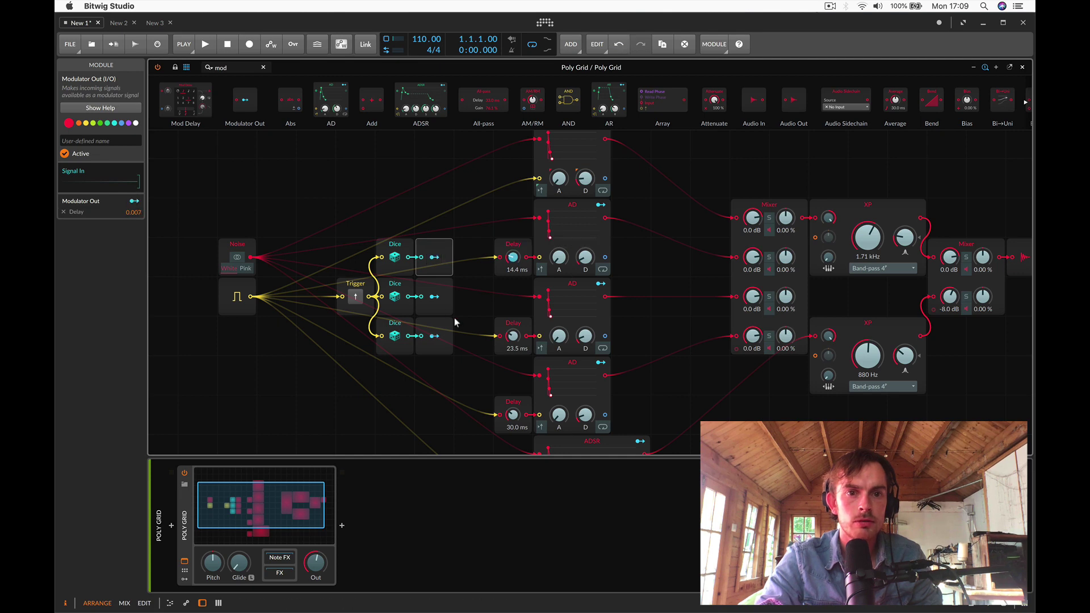
pyautogui.click(434, 296)
pyautogui.moveTo(510, 337); pyautogui.dragTo(513, 335)
pyautogui.click(434, 335)
pyautogui.moveTo(513, 414); pyautogui.dragTo(513, 414)
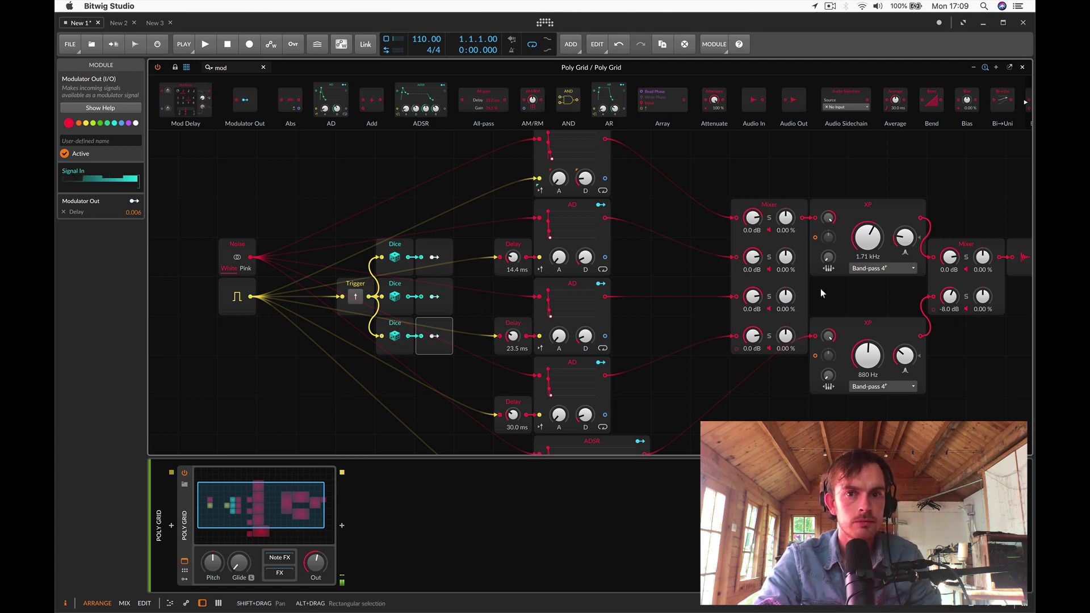
# Lower the upper XP filter's cutoff to 1.21 kHz and raise the lower XP filter's resonance.
pyautogui.moveTo(867, 237); pyautogui.dragTo(904, 241)
pyautogui.moveTo(904, 355); pyautogui.dragTo(905, 340)
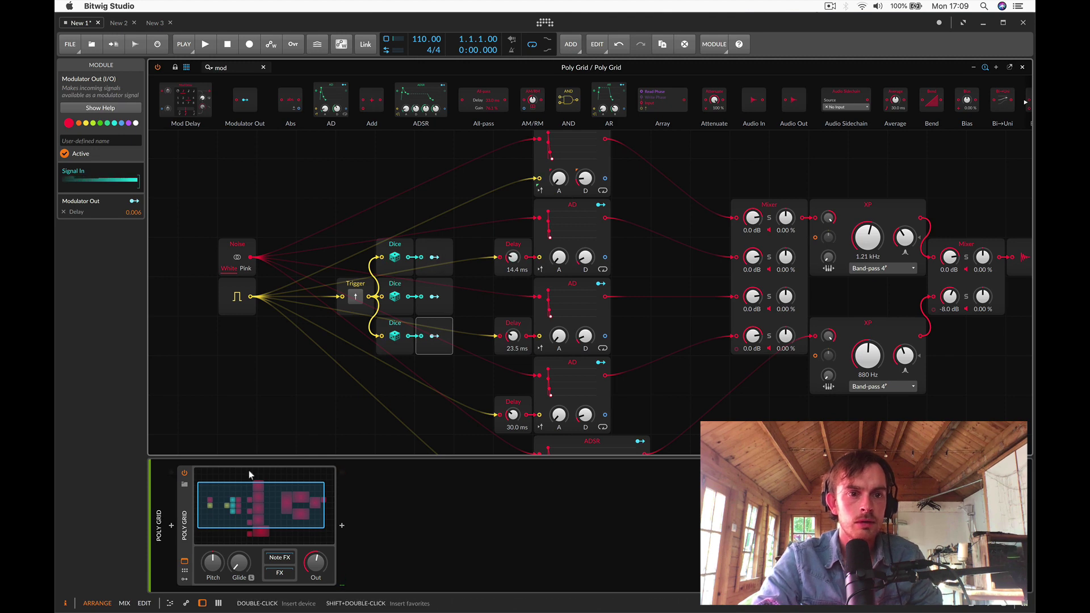
# In the Poly Grid device's modulation list, set the three delay modulation amounts to 0.027, 0.027 and 0.026.
pyautogui.click(185, 518)
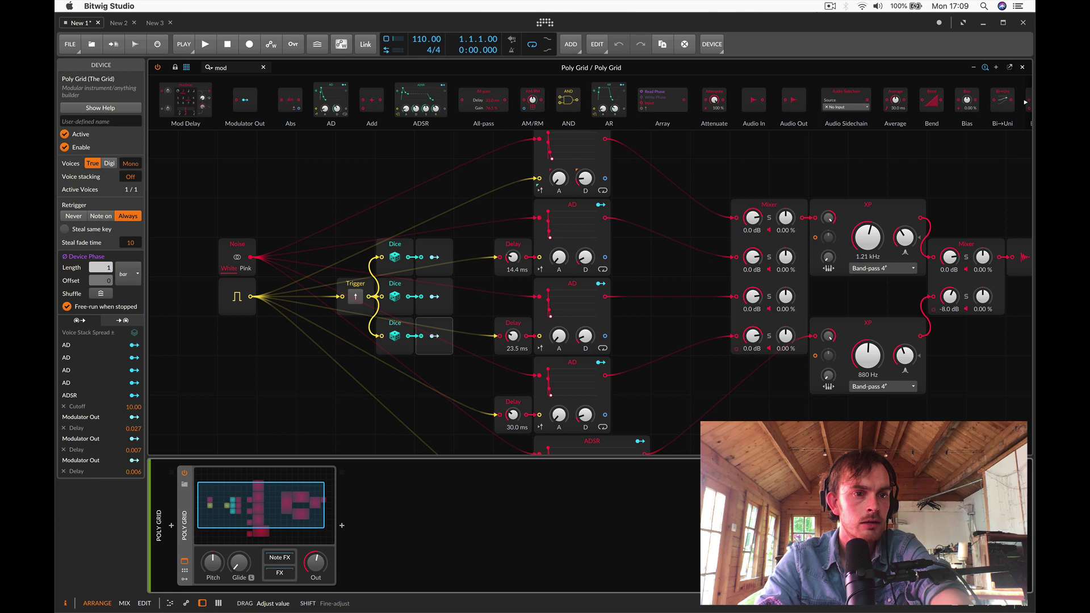
pyautogui.moveTo(137, 450)
pyautogui.mouseDown()
pyautogui.moveTo(137, 437)
pyautogui.moveTo(137, 458)
pyautogui.mouseUp()
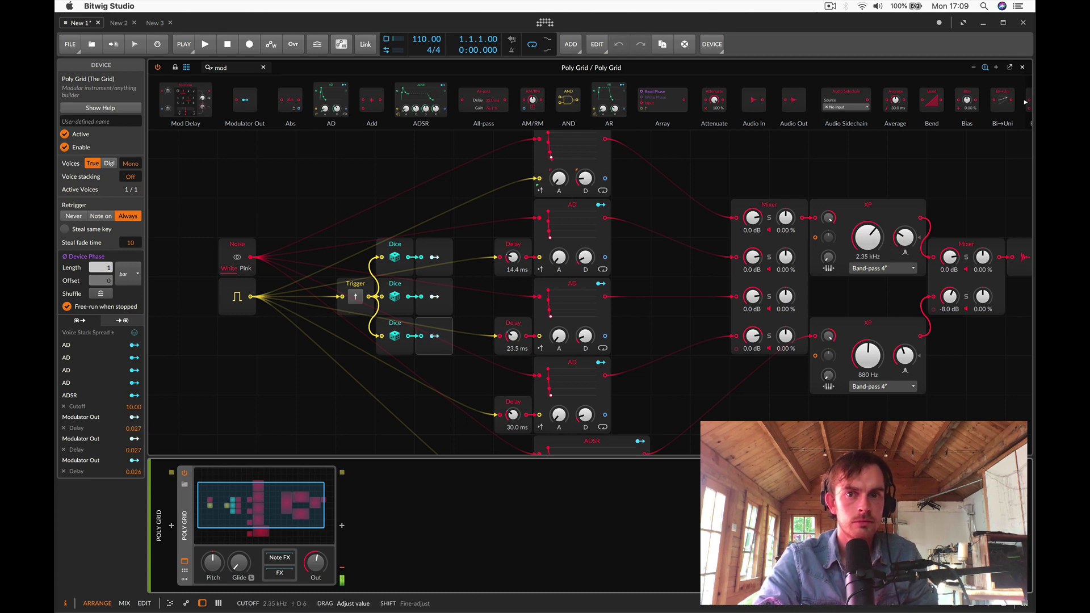
# Set the upper XP filter to 1.14 kHz and Band-pass 2, and its channel in the output mixer to -4.9 dB.
pyautogui.moveTo(867, 237); pyautogui.dragTo(867, 242)
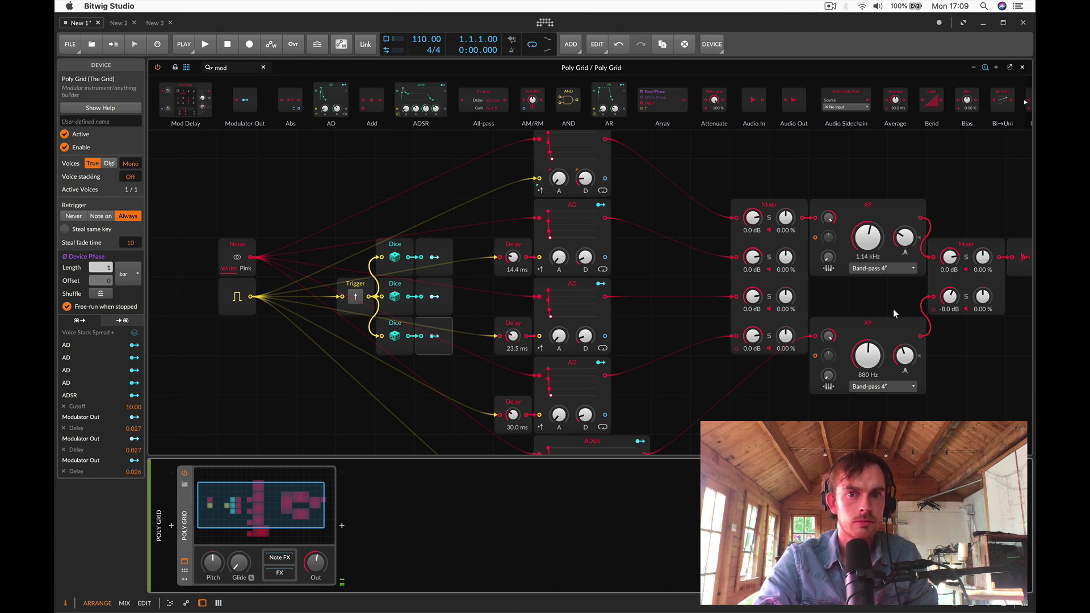
pyautogui.click(874, 268)
pyautogui.click(890, 382)
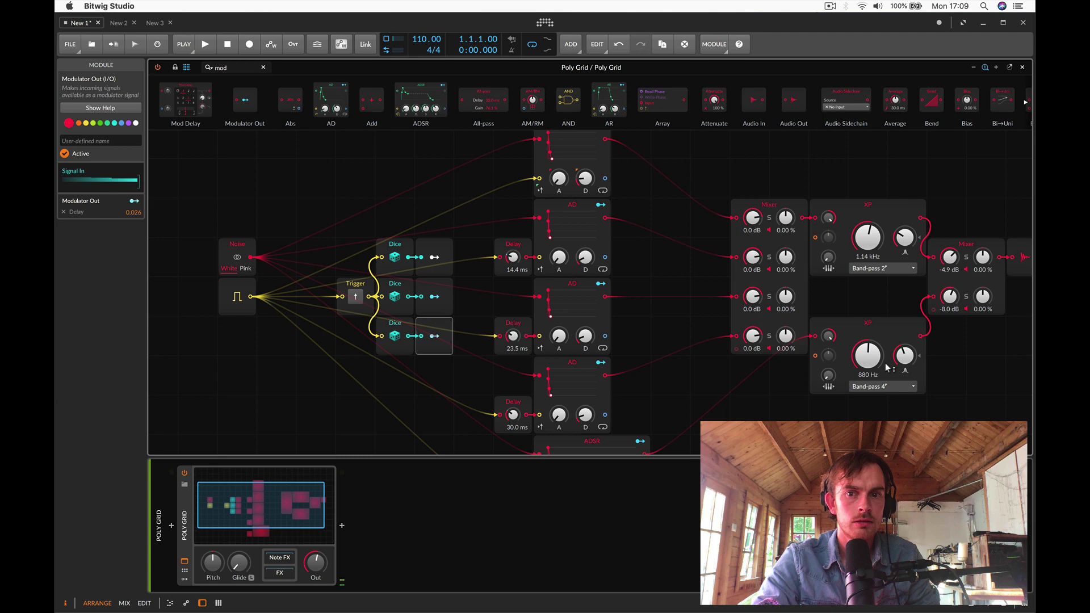
# Insert a Distortion module between the output mixer and Audio Out, with its drive at +6.0 dB.
pyautogui.scroll(-3, 639, 383)
pyautogui.hscroll(5, 883, 230)
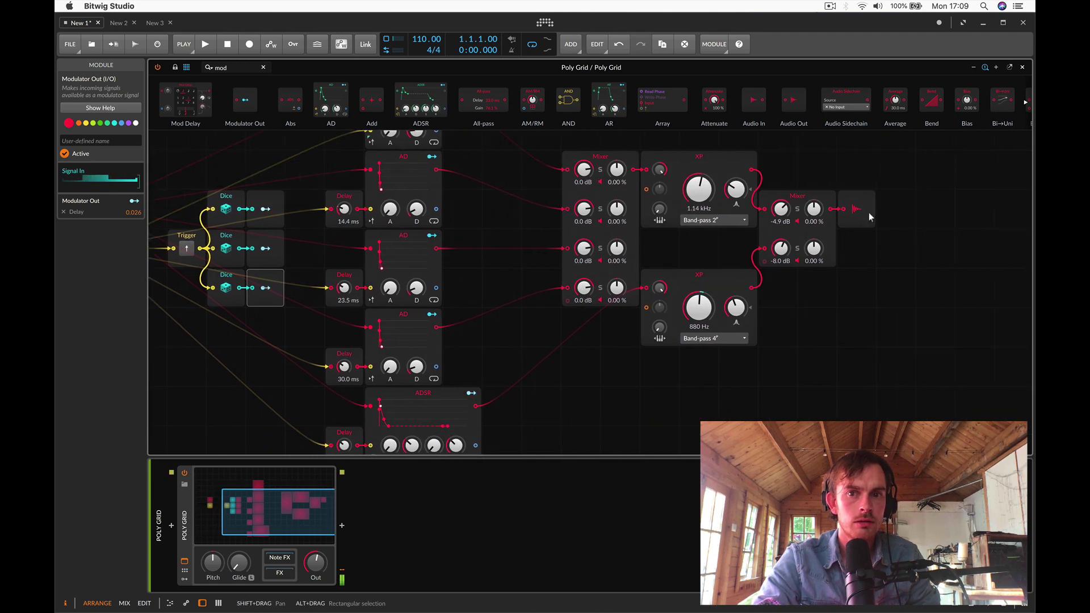
pyautogui.click(894, 210)
pyautogui.write('dis')
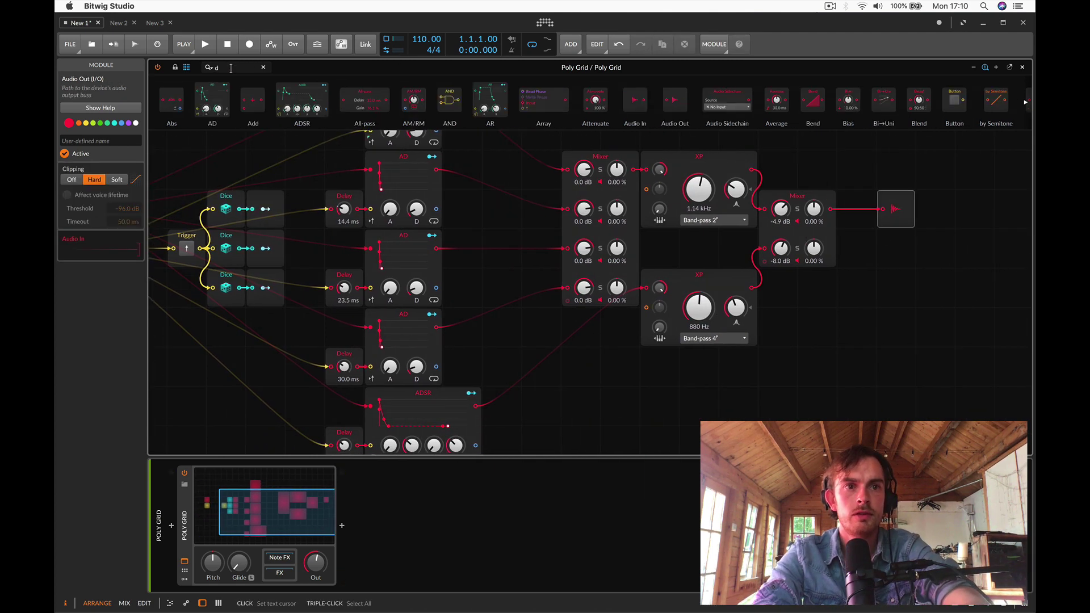
pyautogui.moveTo(828, 212); pyautogui.dragTo(828, 213)
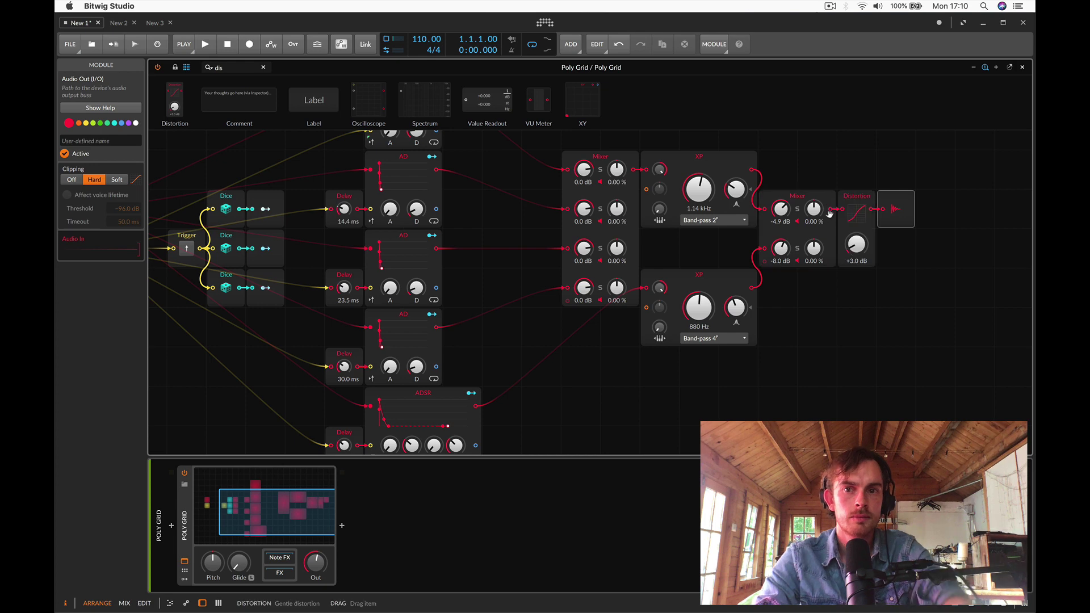
pyautogui.moveTo(859, 254)
pyautogui.mouseDown()
pyautogui.moveTo(859, 238)
pyautogui.moveTo(858, 266)
pyautogui.moveTo(861, 253)
pyautogui.mouseUp()
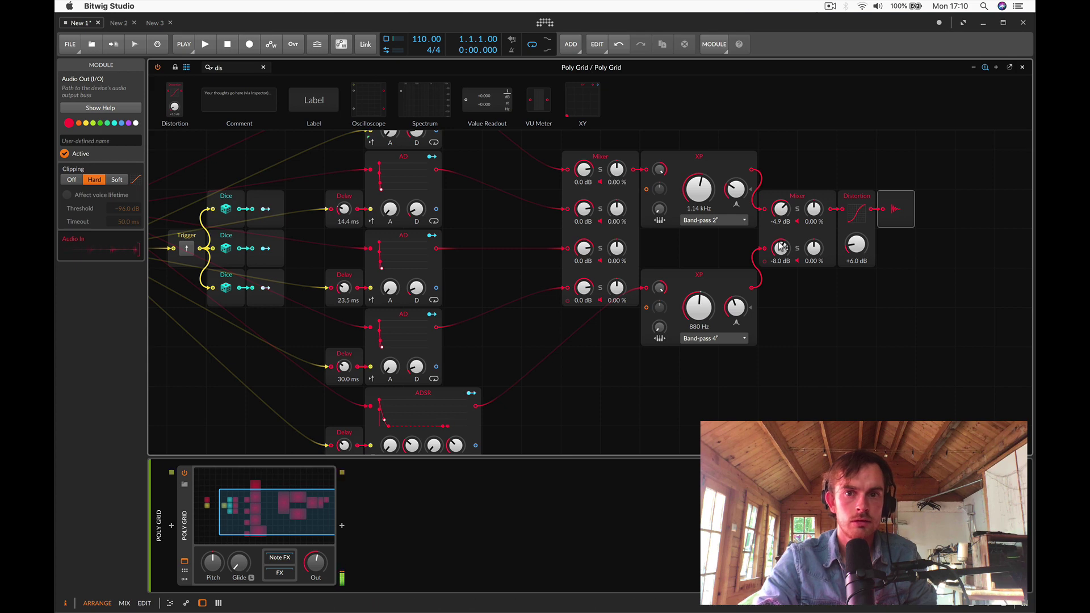
# Lower the lower XP filter's channel in the output mixer to -8.5 dB and close the grid editor.
pyautogui.moveTo(781, 246); pyautogui.dragTo(781, 250)
pyautogui.click(1022, 67)
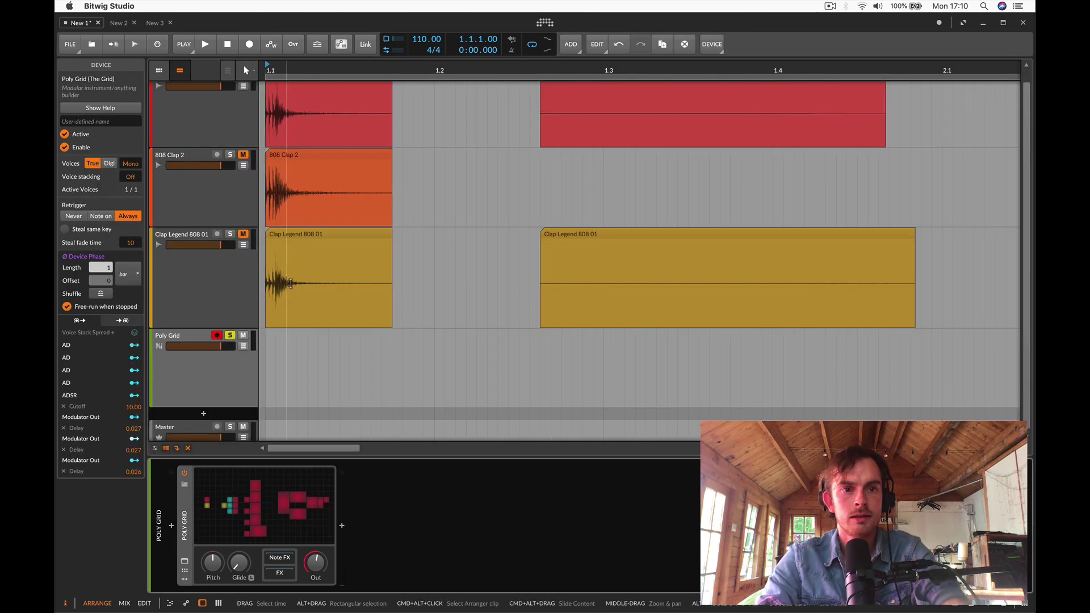
# Create a one-bar clip on the Poly Grid track with a C4 note at its start, and bounce it in place.
pyautogui.doubleClick(287, 332)
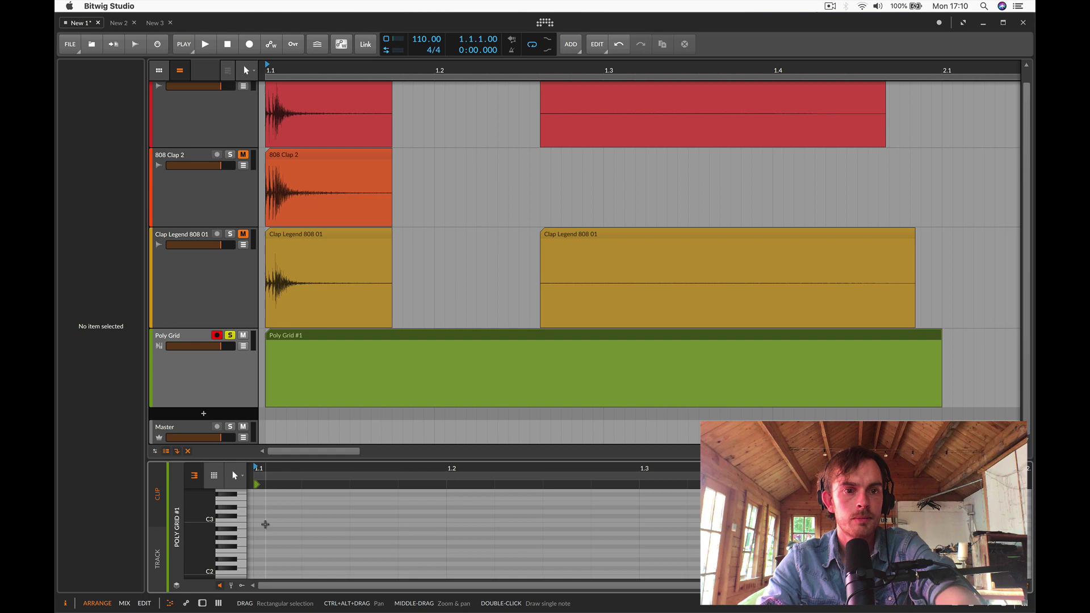
pyautogui.scroll(3, 262, 521)
pyautogui.doubleClick(261, 509)
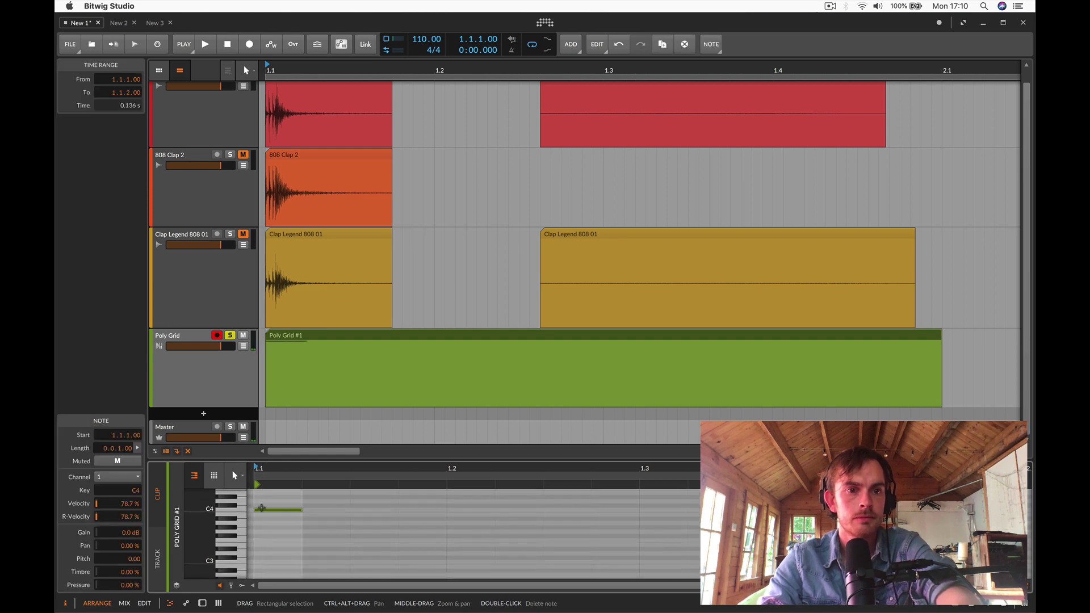
pyautogui.click(295, 338)
pyautogui.press('super+b')
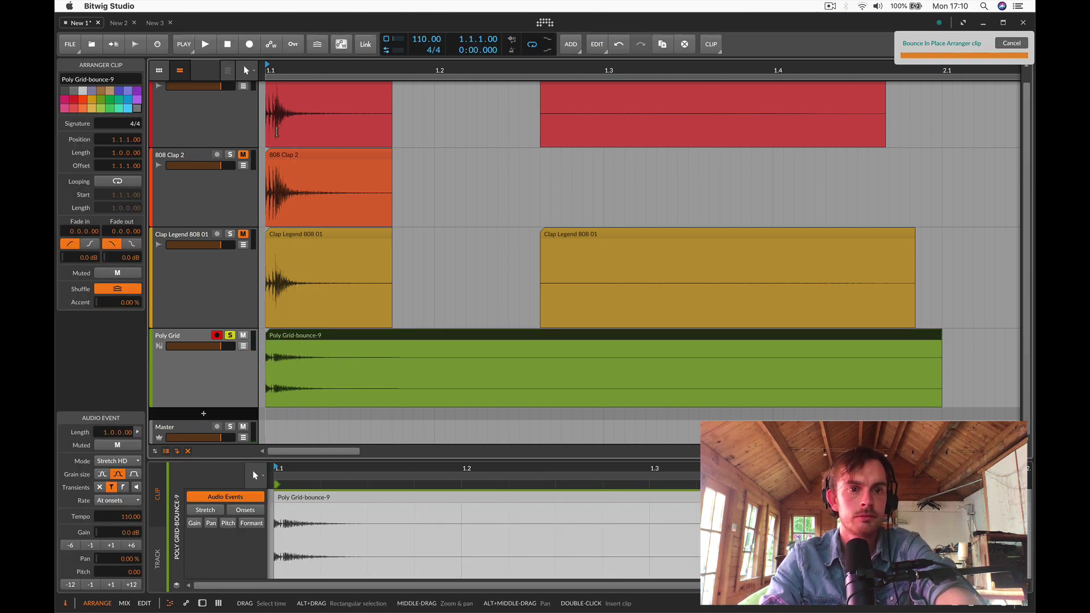
# Reopen the Poly Grid patch and shorten the ADSR envelope's release slightly.
pyautogui.doubleClick(190, 335)
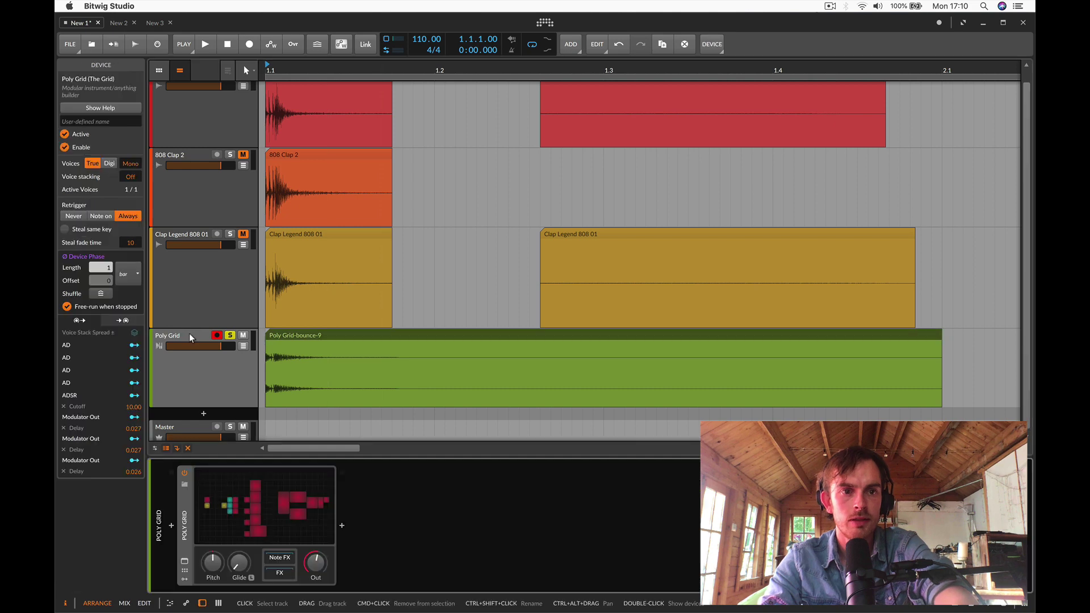
pyautogui.click(231, 505)
pyautogui.scroll(-5, 574, 361)
pyautogui.moveTo(563, 353)
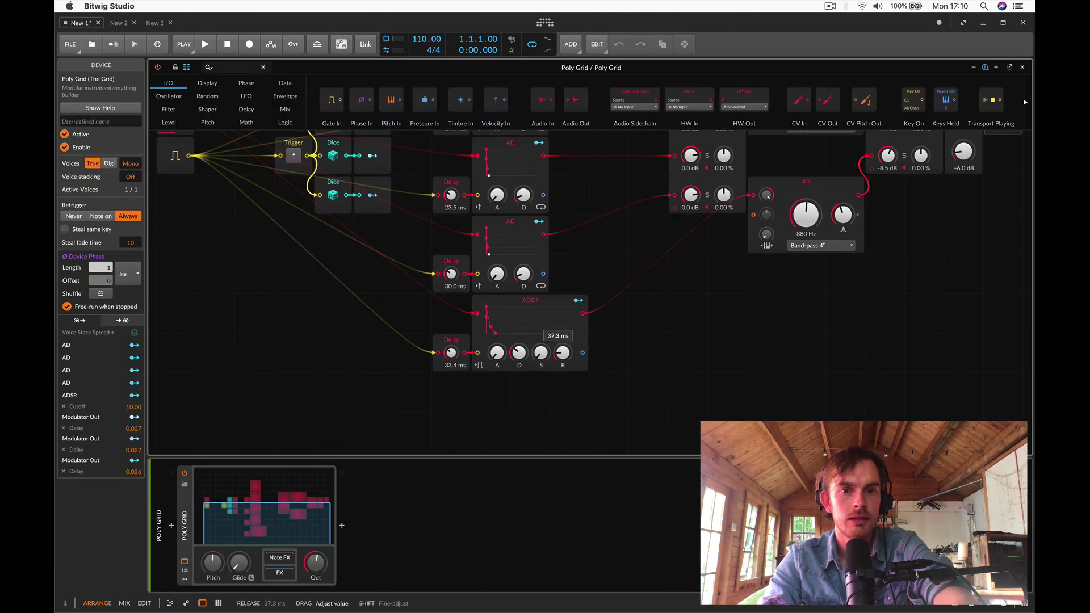
pyautogui.moveTo(562, 353); pyautogui.dragTo(564, 356)
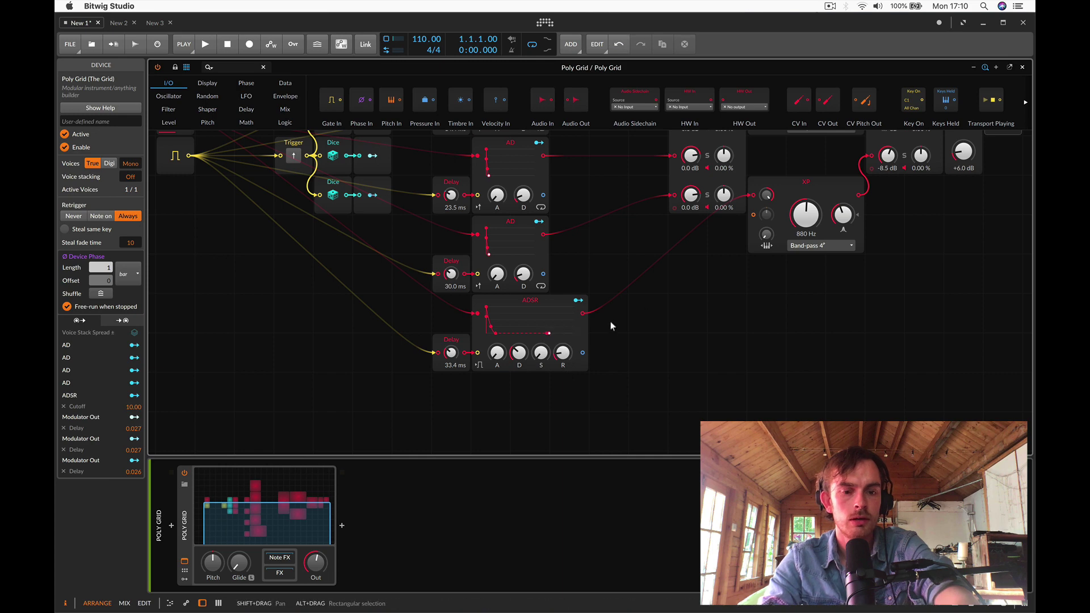
pyautogui.press('super+z')
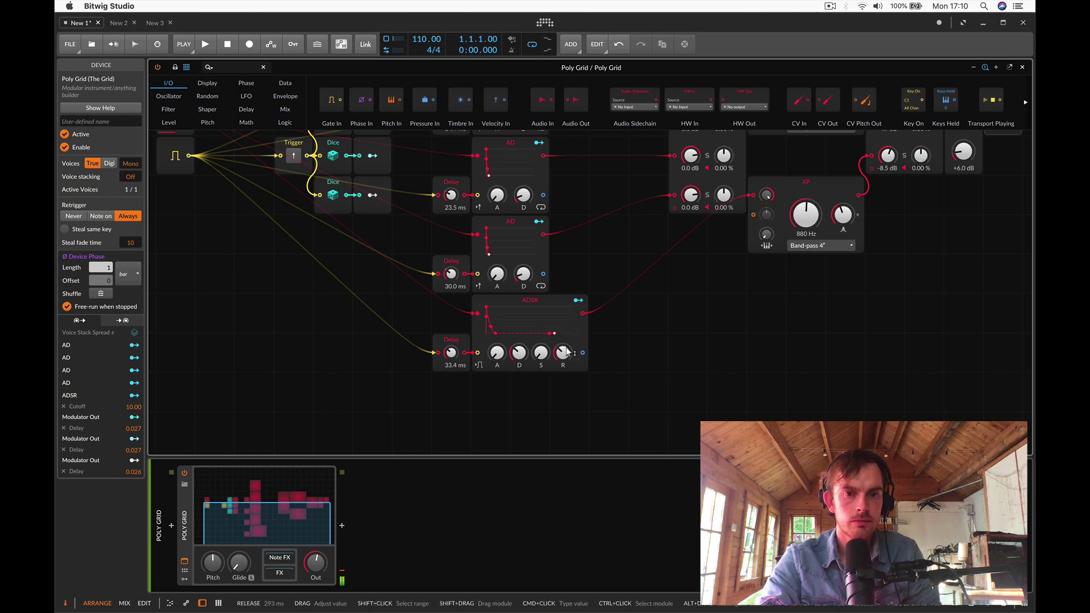
pyautogui.moveTo(566, 348); pyautogui.dragTo(566, 350)
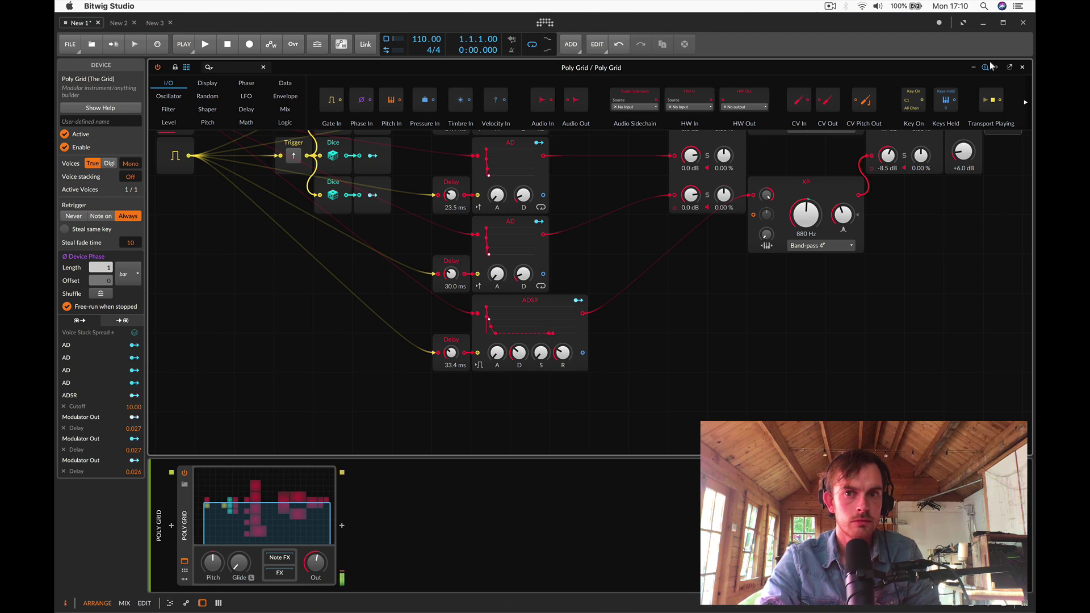
# Adjust the lower XP filter's resonance and cutoff, trying values up to about 77 % and 1.14 kHz, and close the grid editor.
pyautogui.moveTo(843, 215); pyautogui.dragTo(843, 201)
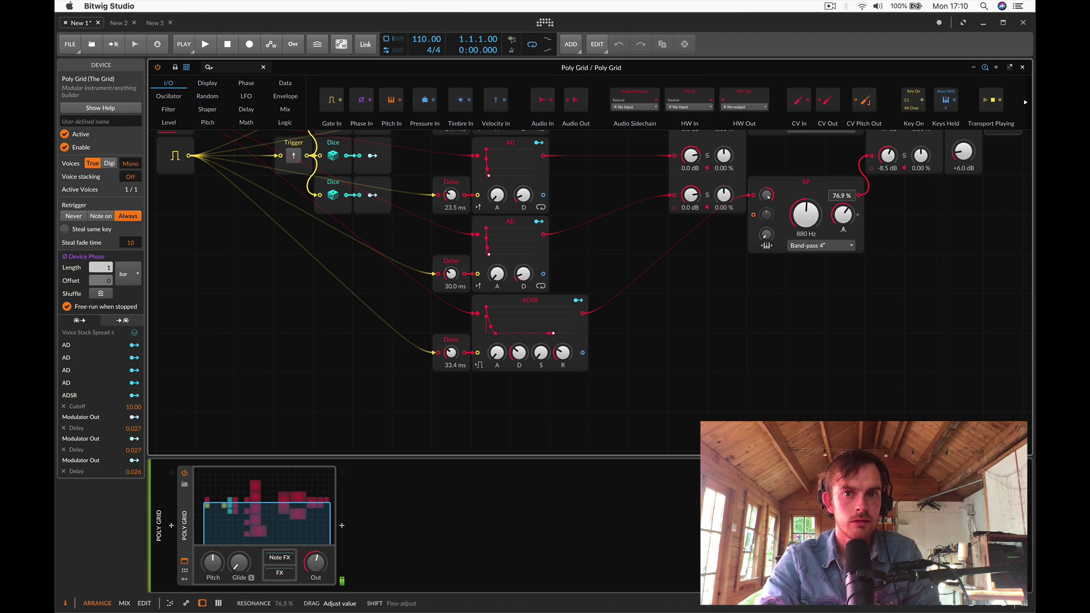
pyautogui.scroll(2, 808, 222)
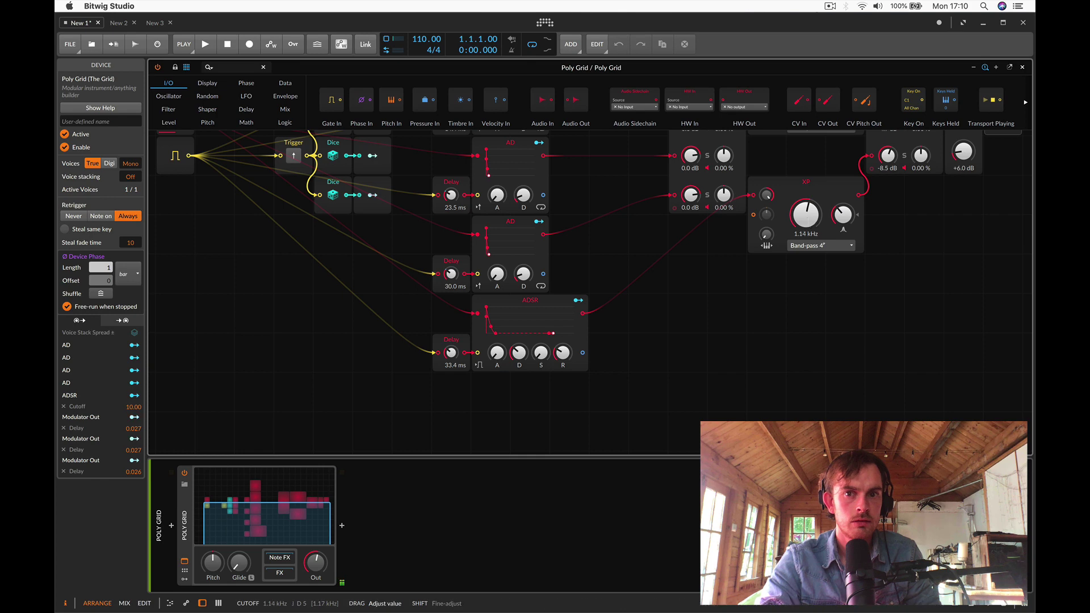
pyautogui.click(1022, 67)
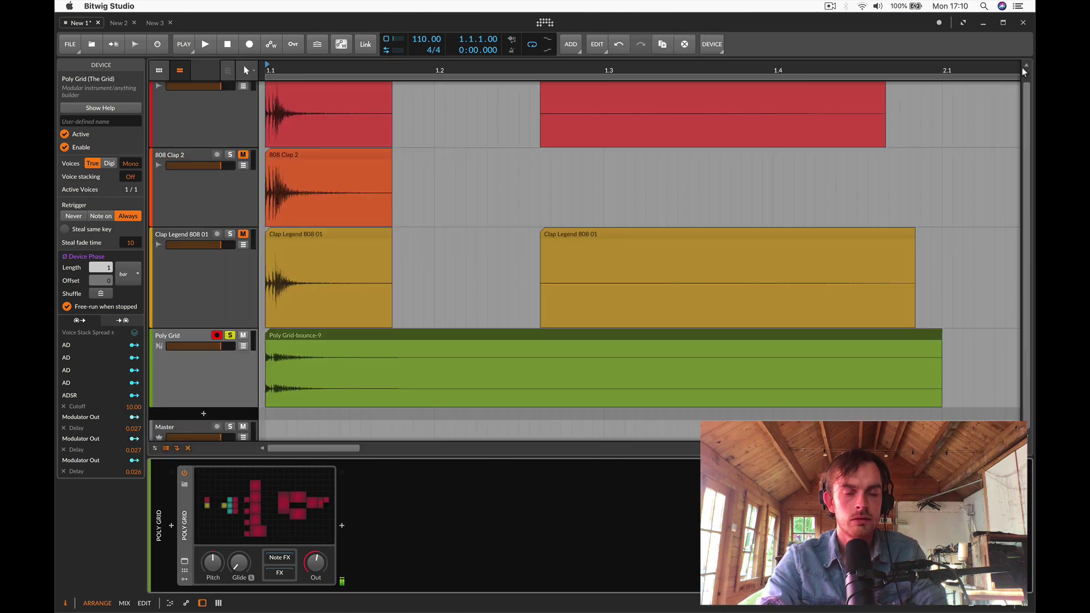
# Replace the bounced clip on the Poly Grid track with a one-bar clip holding a B2 note at its start, and bounce it in place.
pyautogui.click(295, 334)
pyautogui.press('Delete')
pyautogui.doubleClick(269, 344)
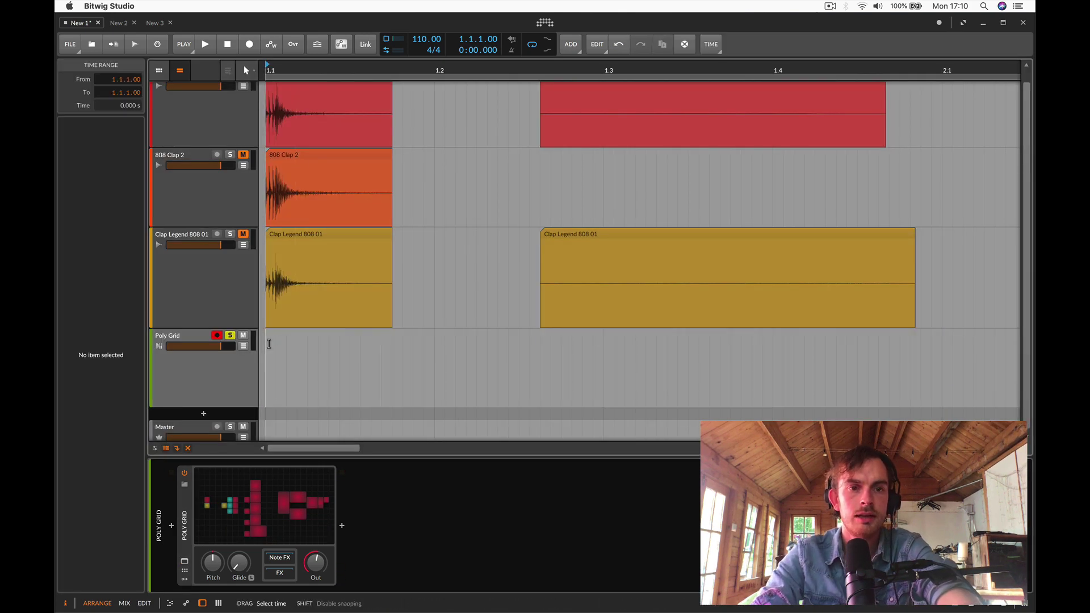
pyautogui.click(286, 344)
pyautogui.doubleClick(286, 344)
pyautogui.doubleClick(254, 525)
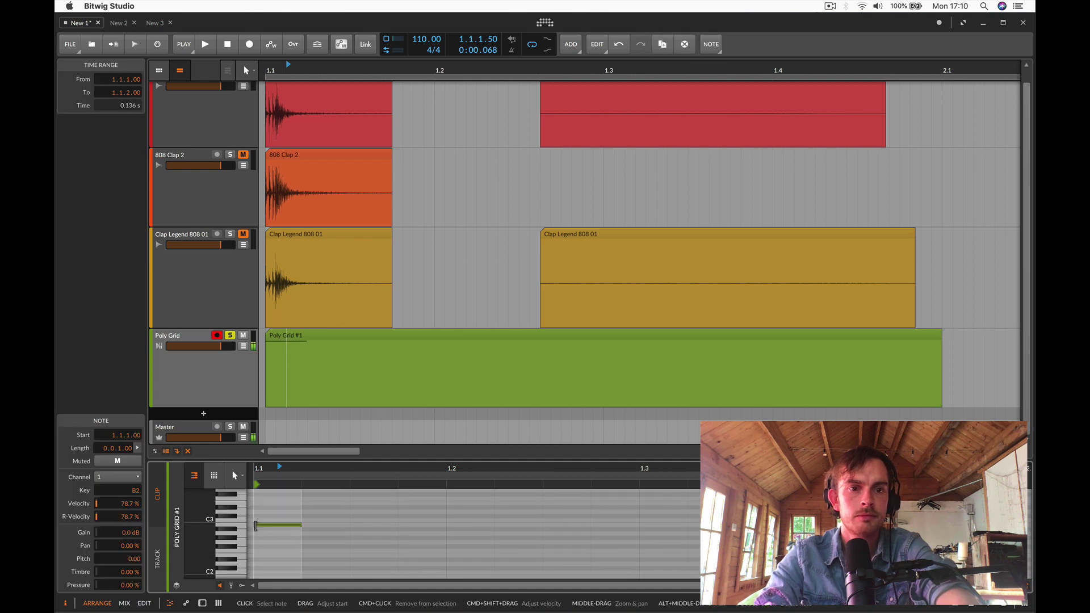
pyautogui.click(316, 336)
pyautogui.press('super+b')
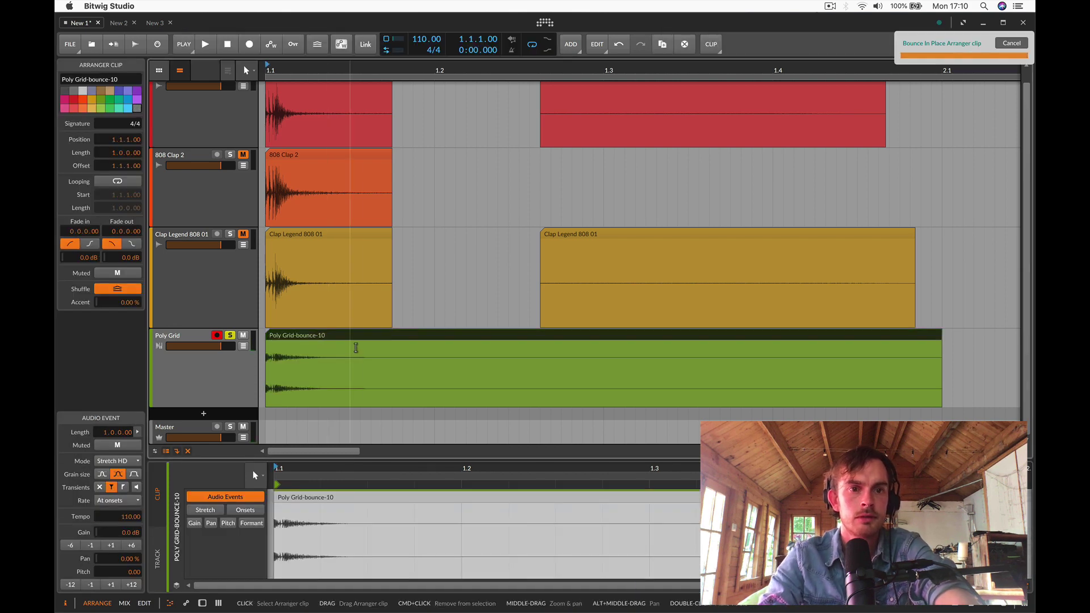
# Undo the bounce, lengthen the B2 note to one beat and bounce the Poly Grid clip in place again.
pyautogui.press('super+z')
pyautogui.doubleClick(293, 344)
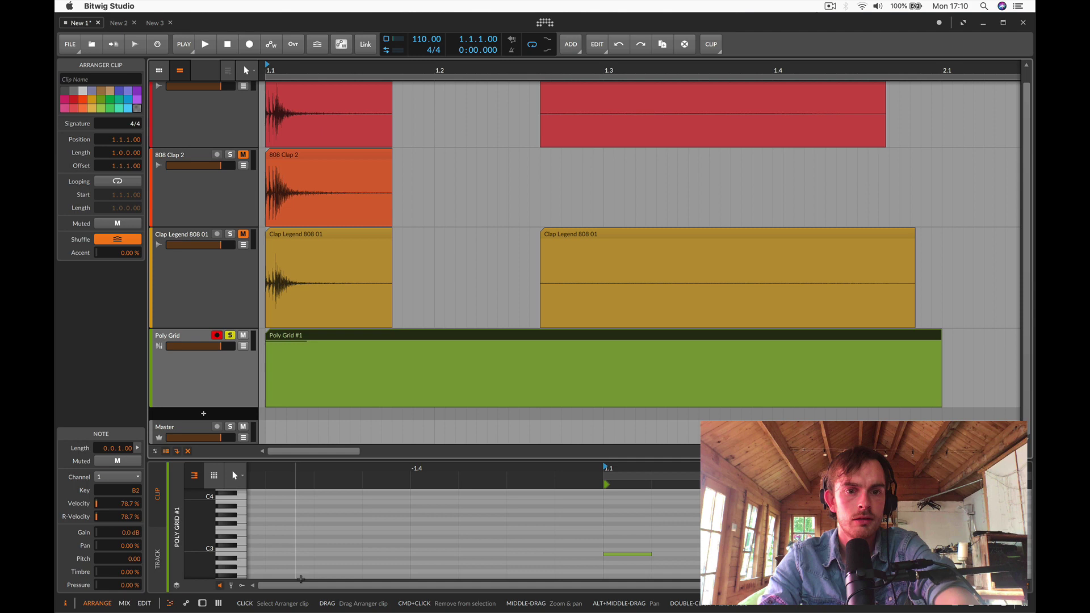
pyautogui.moveTo(650, 554); pyautogui.dragTo(796, 554)
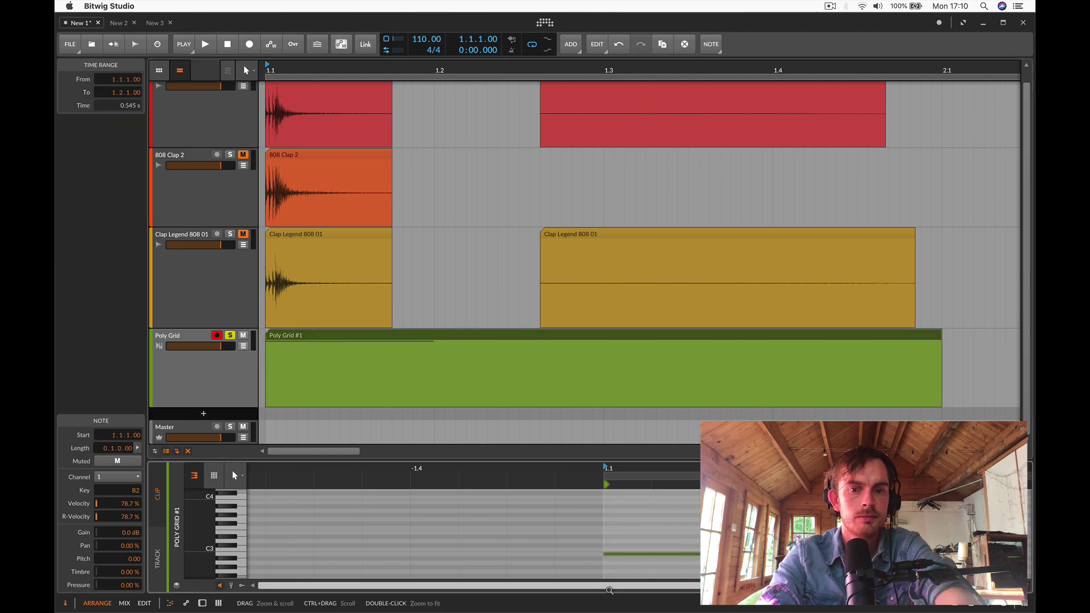
pyautogui.click(355, 343)
pyautogui.hotkey('ctrl', 'b')
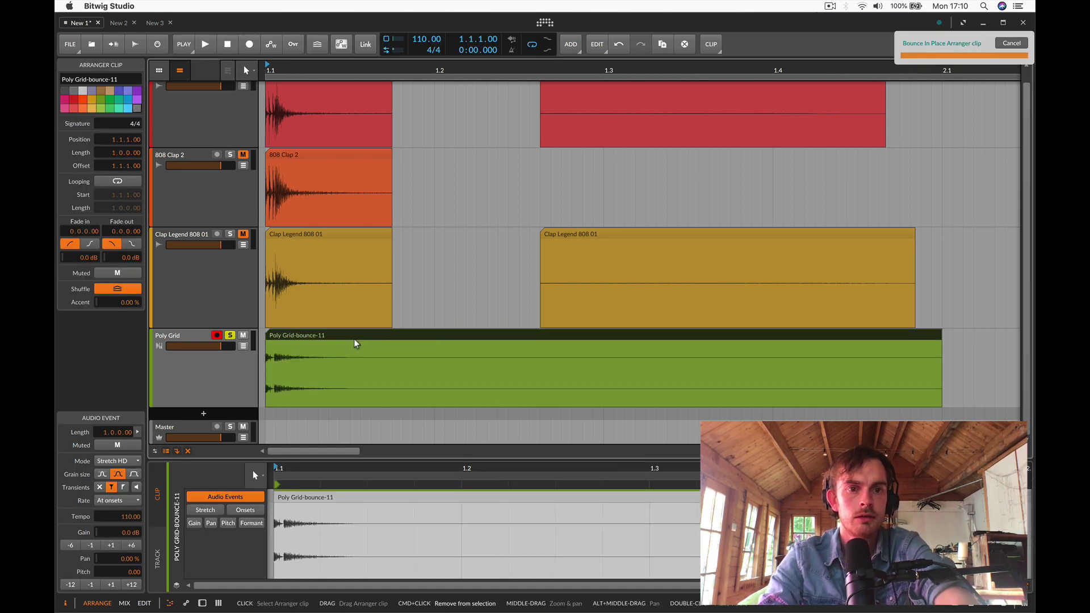
# Redo the in-place bounce of the Poly Grid clip for another random variation and play the result back.
pyautogui.click(363, 352)
pyautogui.click(320, 336)
pyautogui.press('space')
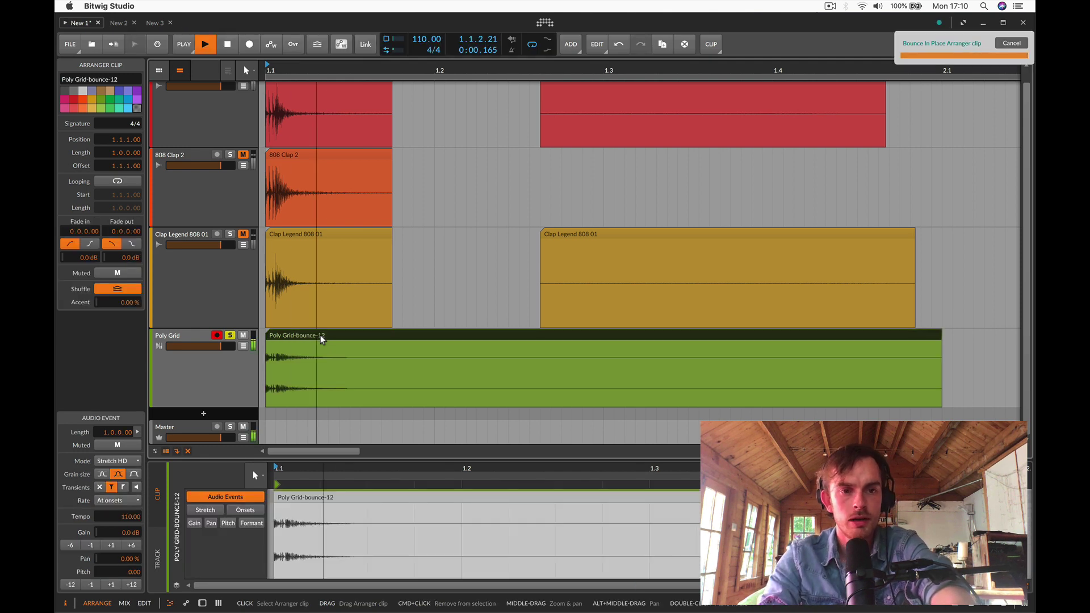
pyautogui.press('space')
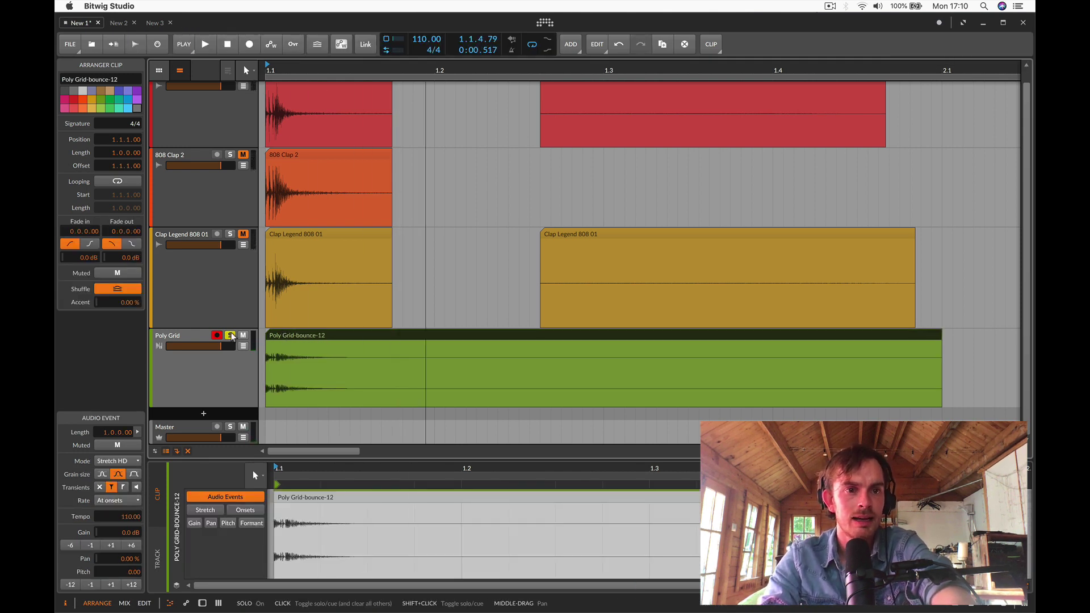
pyautogui.press('space')
pyautogui.press('space')
# Reopen the Poly Grid patch in the grid editor with all modules in view.
pyautogui.click(188, 336)
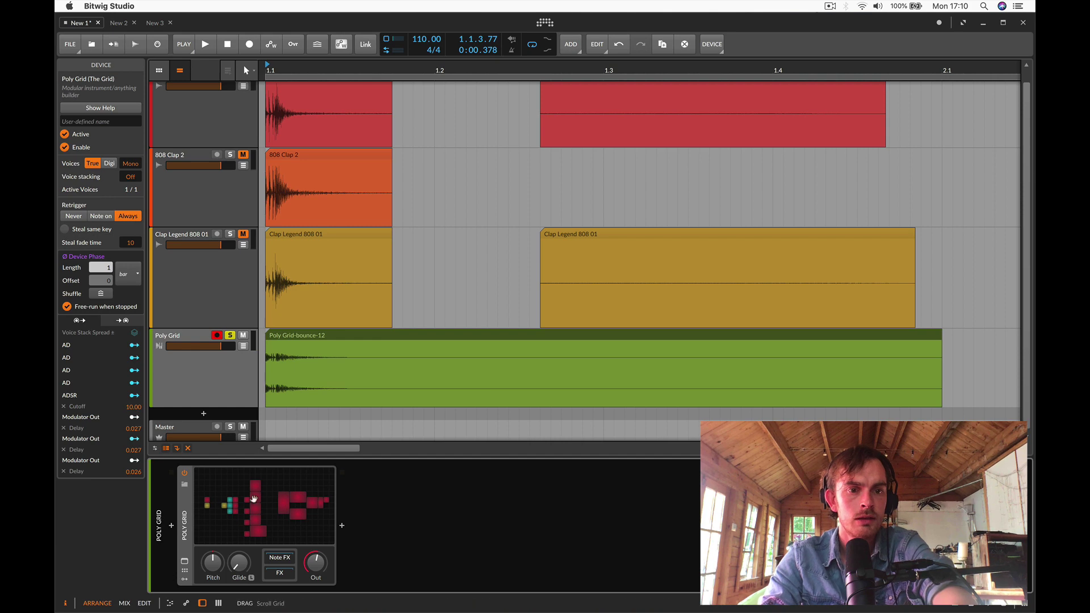
pyautogui.click(264, 505)
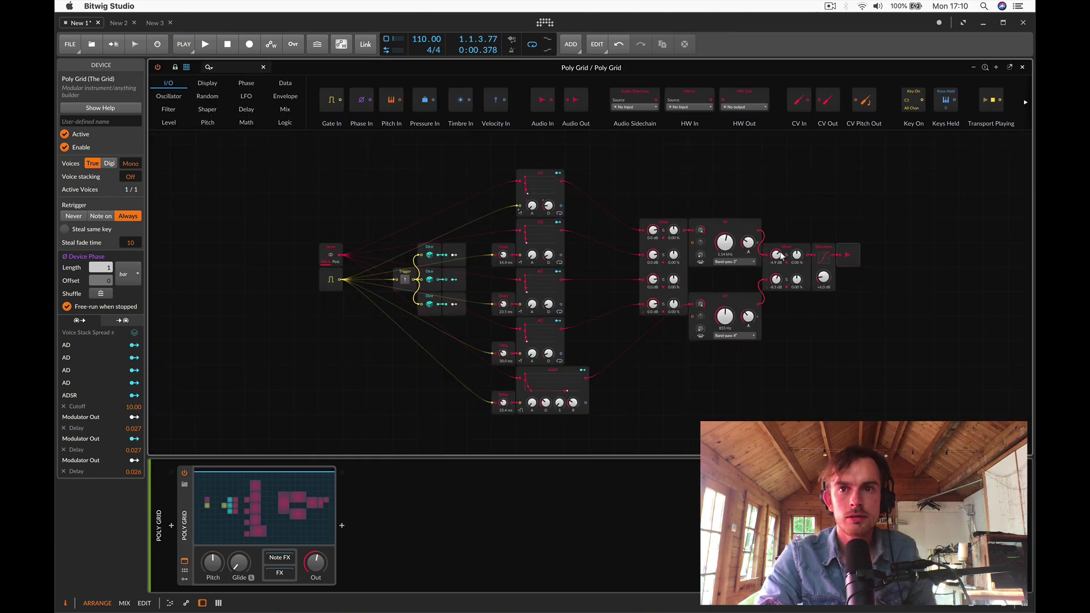